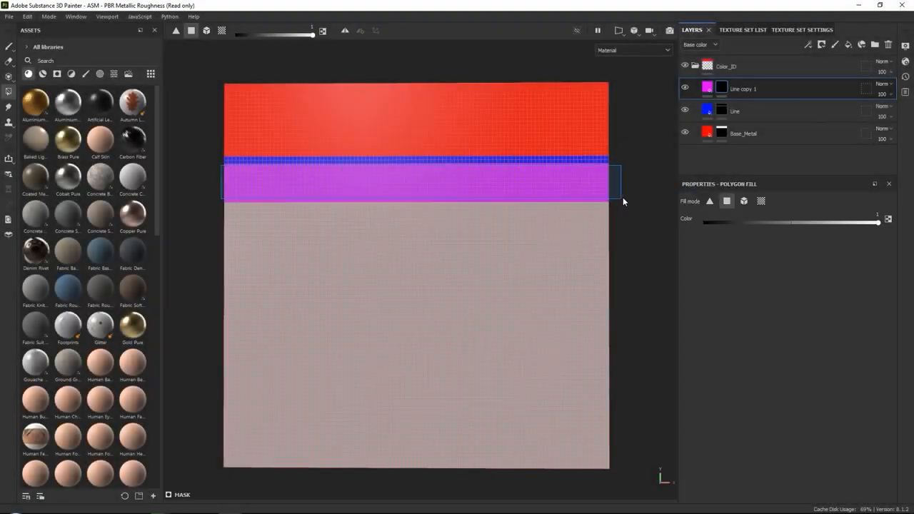
# Step: Duplicate the magenta layer as a green Gears layer and fill a thin full-width strip below the magenta band in its mask
pyautogui.rightClick(771, 87)
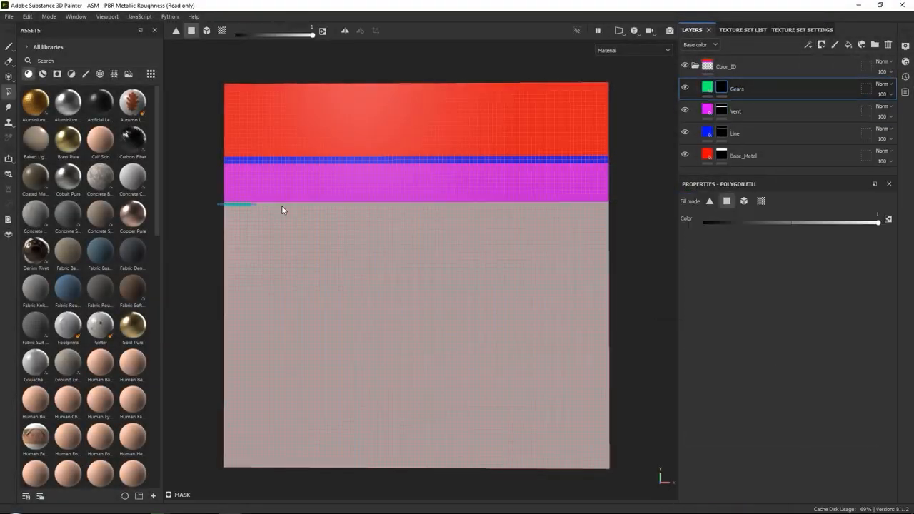
pyautogui.moveTo(221, 207); pyautogui.dragTo(610, 216)
# Step: Duplicate Gears as a yellow Random_Details layer with a black mask and fill a square below the green strip's left end
pyautogui.hotkey('ctrl', 'd')
pyautogui.doubleClick(767, 85)
pyautogui.click(822, 44)
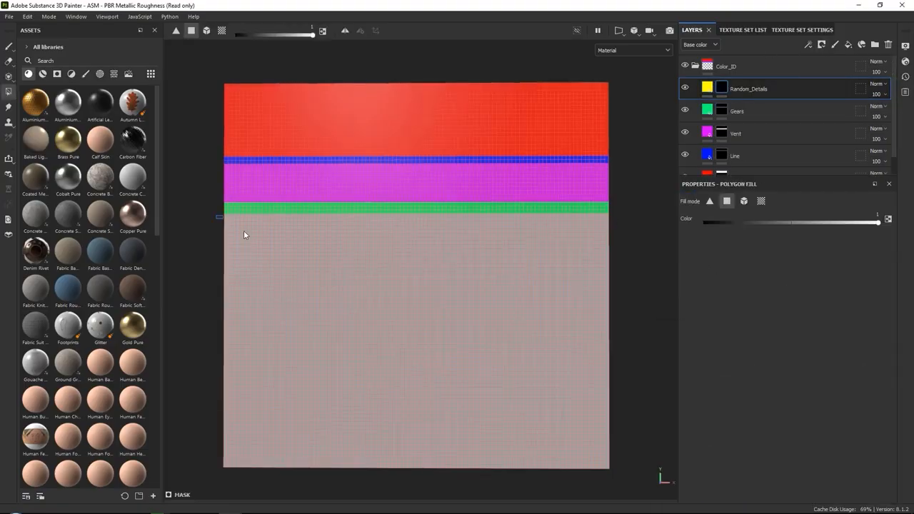
pyautogui.moveTo(223, 213); pyautogui.dragTo(322, 312)
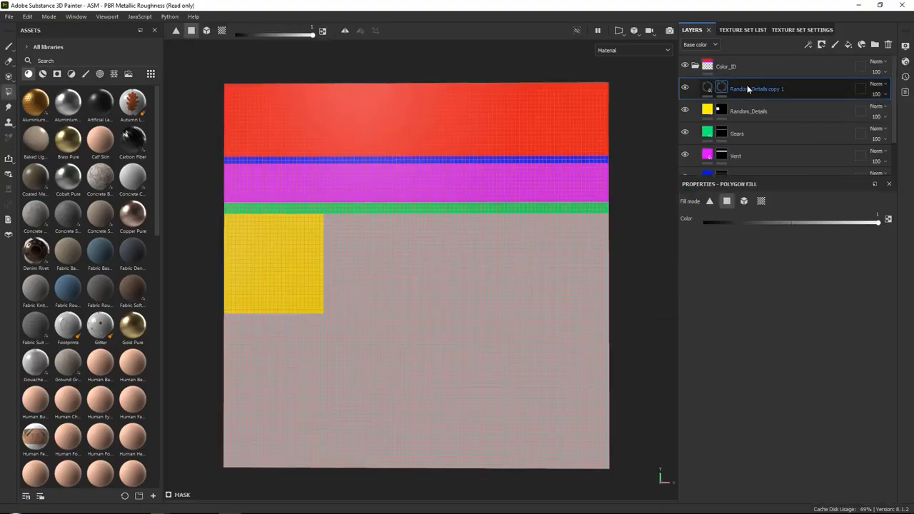
# Step: Fill an orange strip beside the yellow square through a black mask on the Decals layer, and duplicate that layer
pyautogui.click(822, 45)
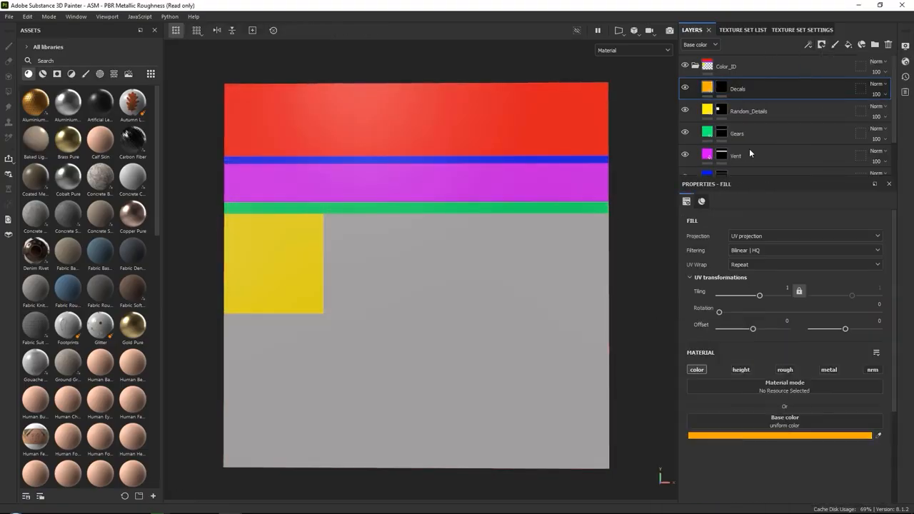
pyautogui.moveTo(609, 214); pyautogui.dragTo(325, 252)
pyautogui.rightClick(776, 84)
pyautogui.click(780, 300)
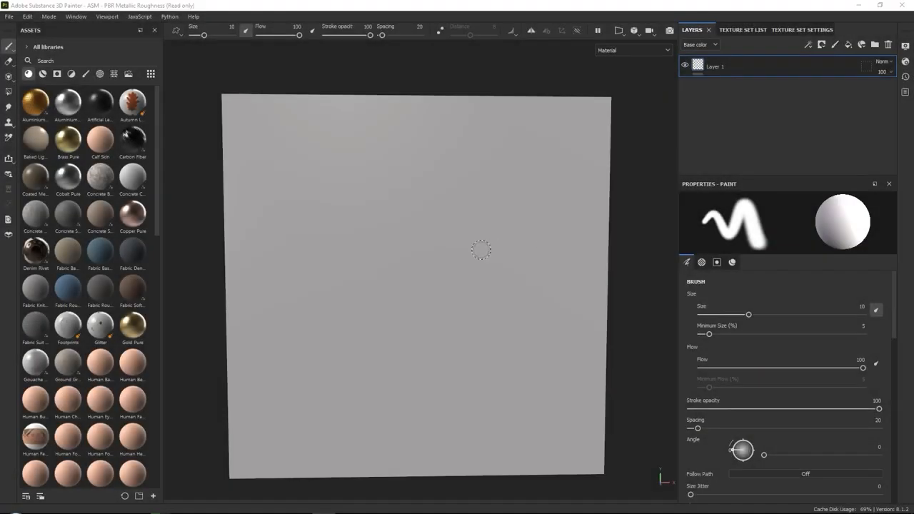
# Step: Try filling a strip along the plane's upper edge with white on Layer 1 using Polygon Fill
pyautogui.keyDown('alt'); pyautogui.moveTo(475, 246); pyautogui.dragTo(472, 239, button='middle'); pyautogui.keyUp('alt')
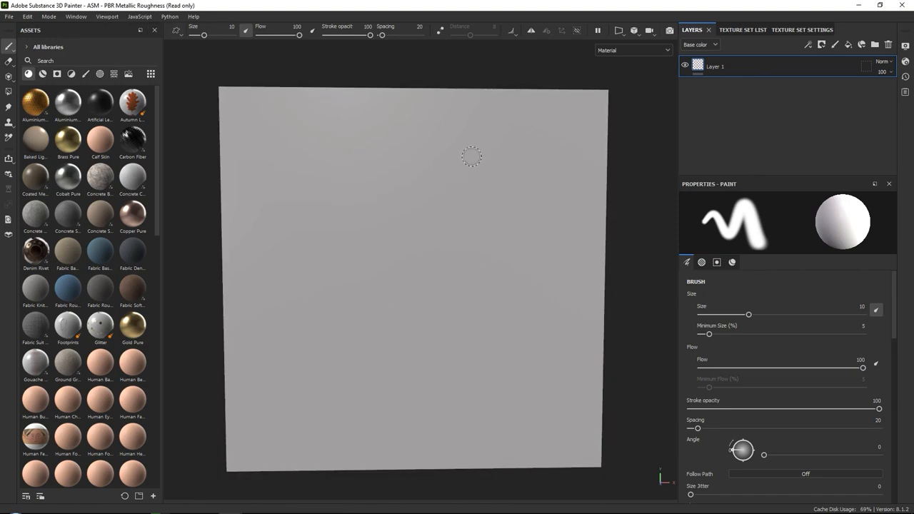
pyautogui.click(9, 91)
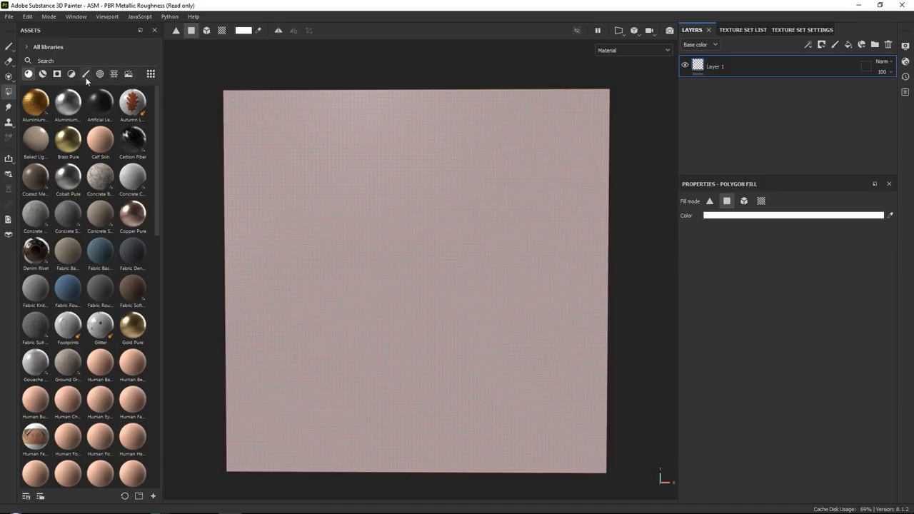
pyautogui.moveTo(204, 78); pyautogui.dragTo(631, 152)
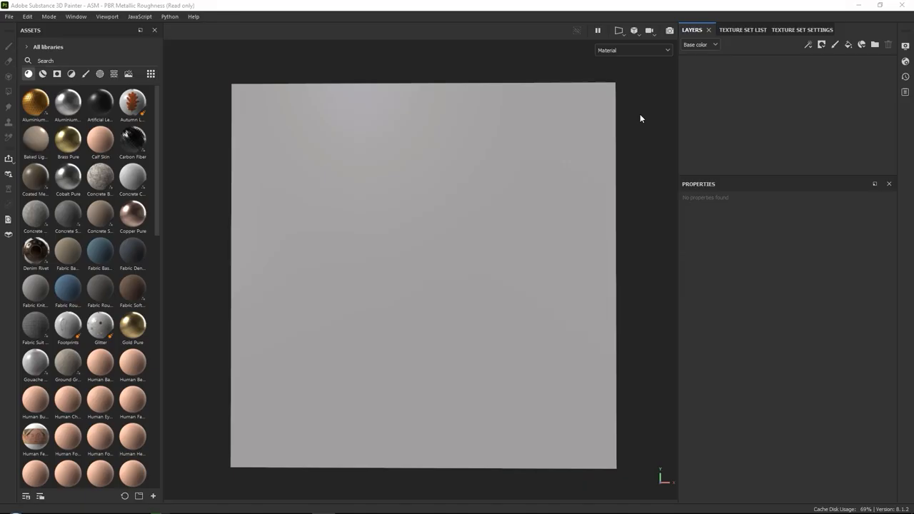
# Step: Add a folder to the layer stack and name it Color_ID
pyautogui.click(875, 45)
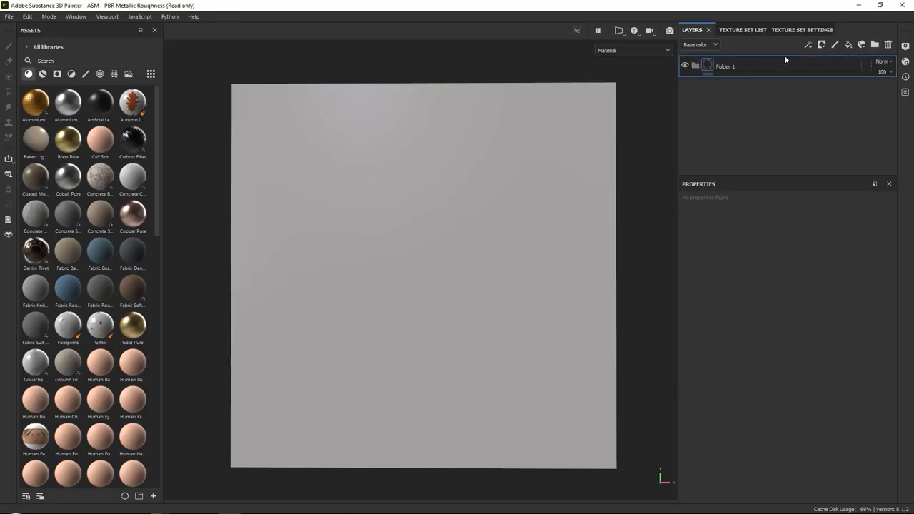
pyautogui.doubleClick(726, 65)
pyautogui.write('Color_ID')
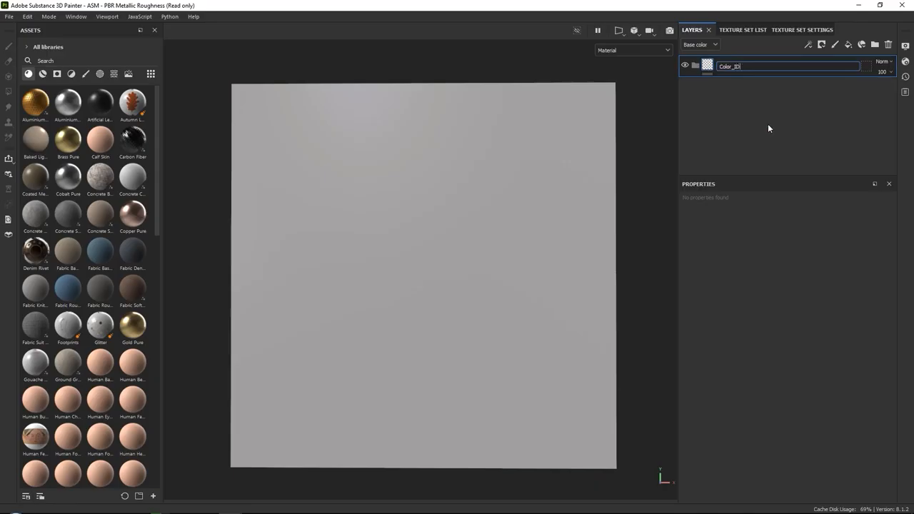
pyautogui.press('Return')
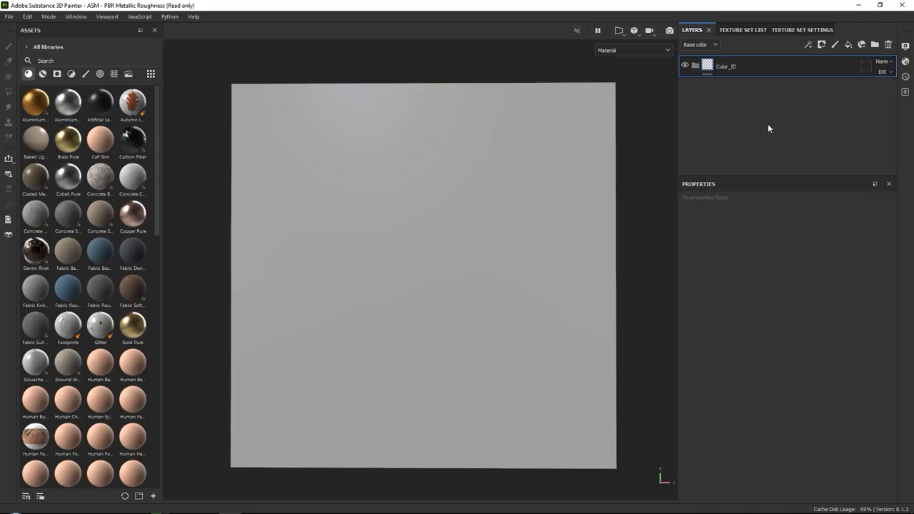
# Step: Add a fill layer inside the Color_ID folder with only the color channel enabled
pyautogui.click(848, 45)
pyautogui.click(740, 369)
pyautogui.click(784, 369)
pyautogui.click(828, 369)
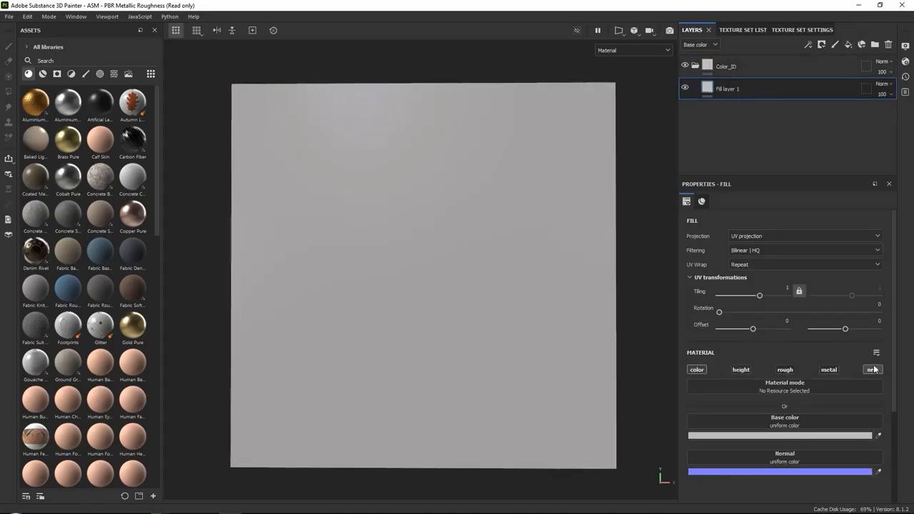
pyautogui.click(874, 369)
# Step: Set the fill layer's base color to red FF0101 and rename the layer Base_Metal
pyautogui.click(790, 436)
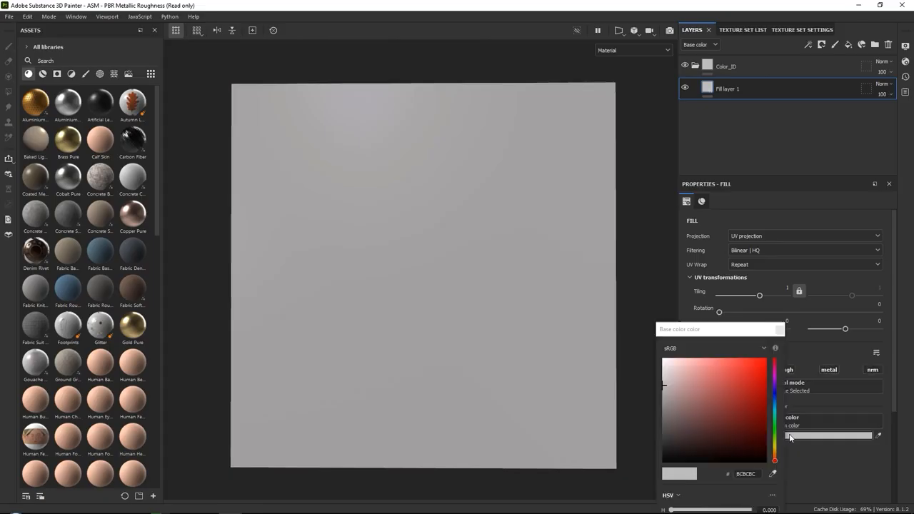
pyautogui.moveTo(703, 382); pyautogui.dragTo(769, 345)
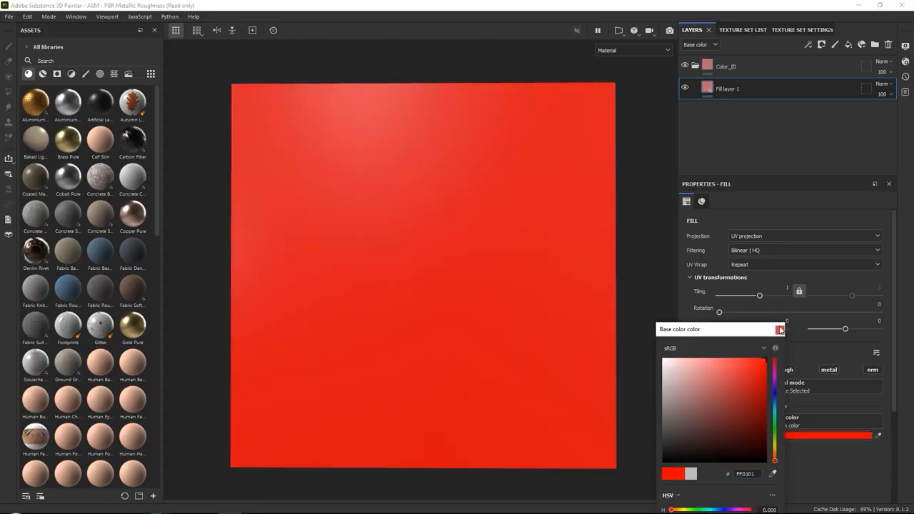
pyautogui.click(779, 329)
pyautogui.doubleClick(724, 92)
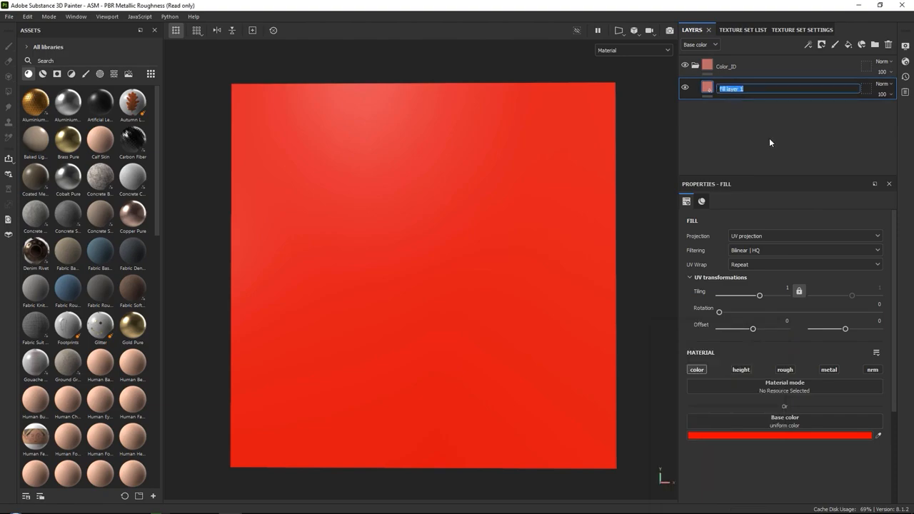
pyautogui.write('Base_Metal')
pyautogui.press('Return')
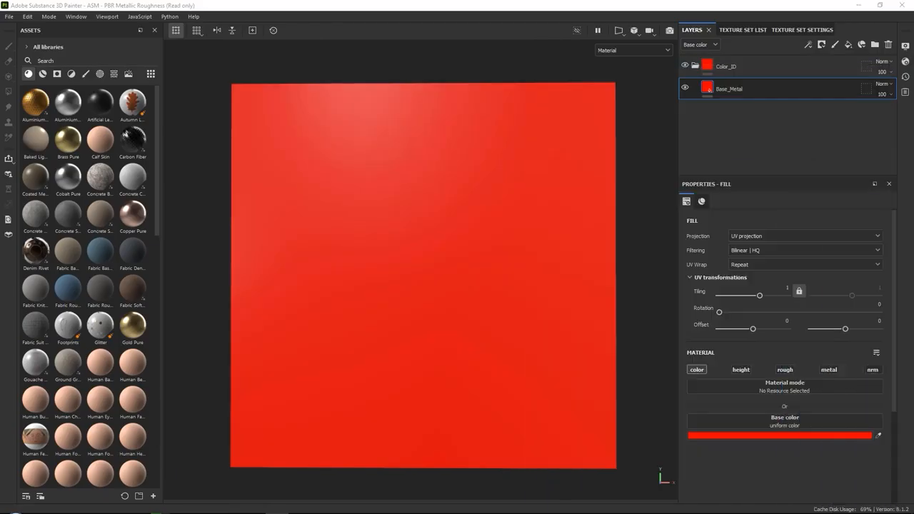
# Step: Add a black mask to Base_Metal and polygon-fill a full-width band along the plane's upper edge
pyautogui.click(822, 45)
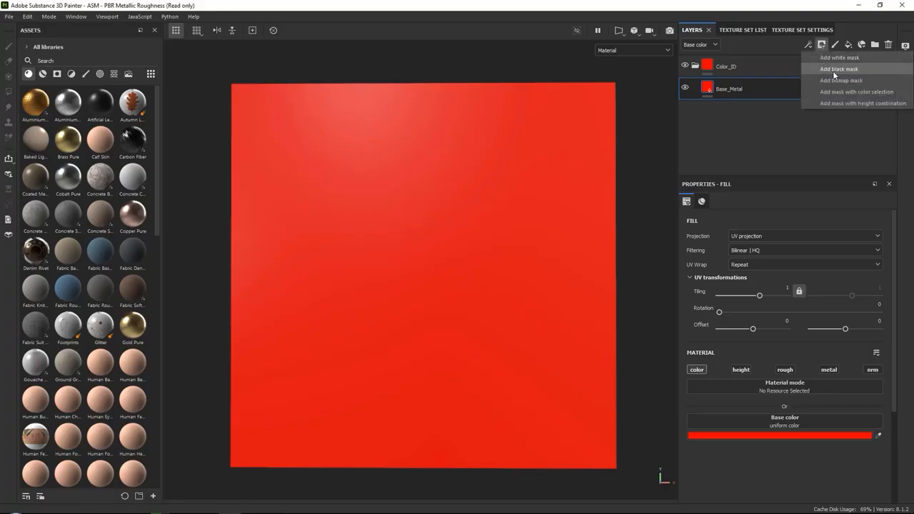
pyautogui.click(832, 70)
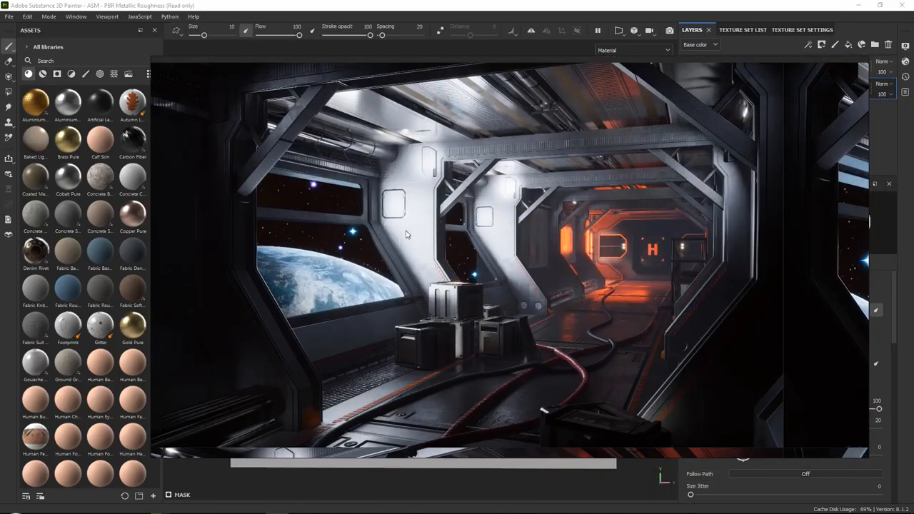
pyautogui.moveTo(412, 222); pyautogui.dragTo(415, 237, button='middle')
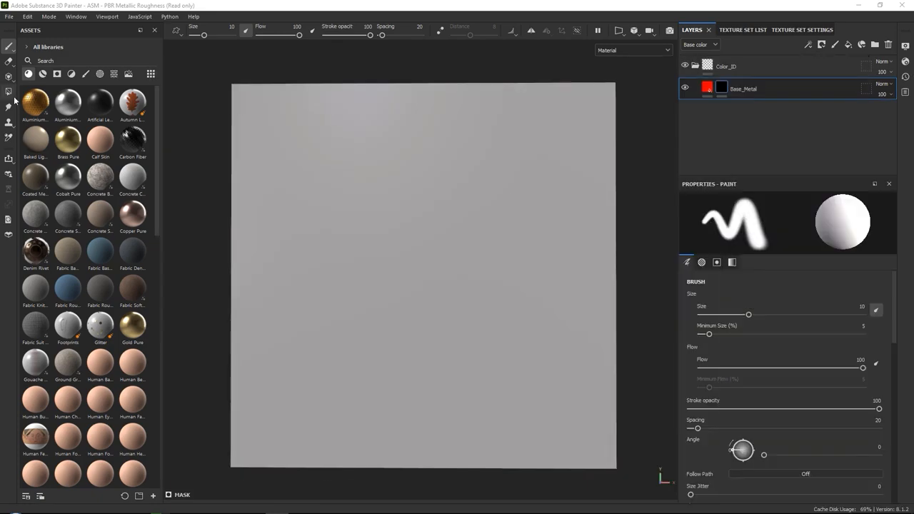
pyautogui.click(9, 92)
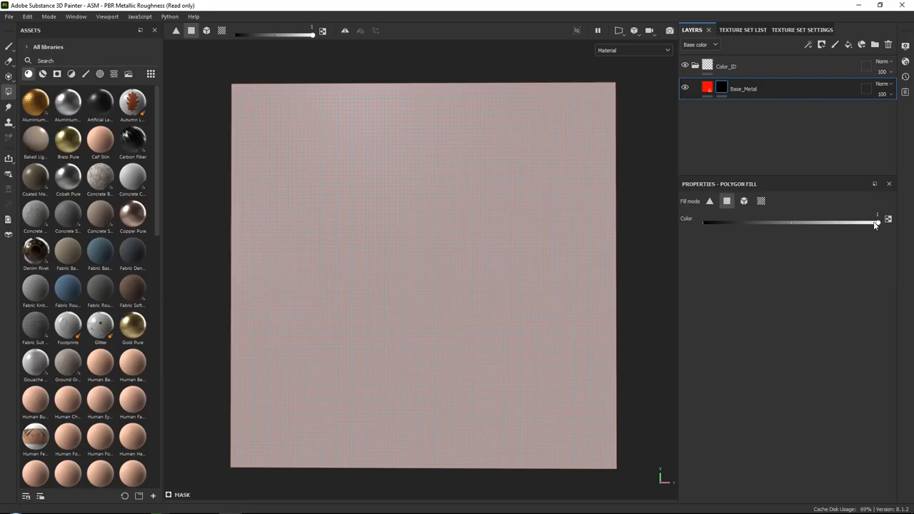
pyautogui.moveTo(204, 61); pyautogui.dragTo(654, 154)
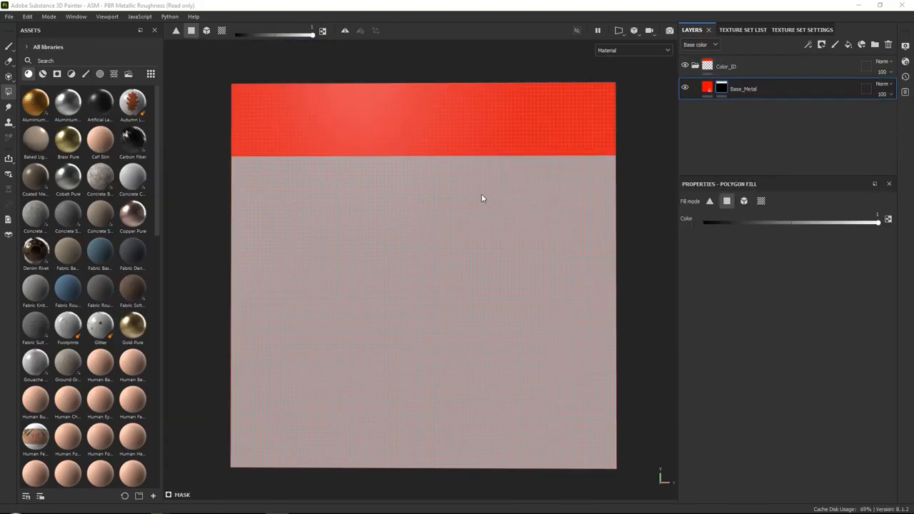
# Step: Duplicate Base_Metal as a layer named Line and reset its mask to black
pyautogui.moveTo(481, 197); pyautogui.dragTo(471, 204, button='middle')
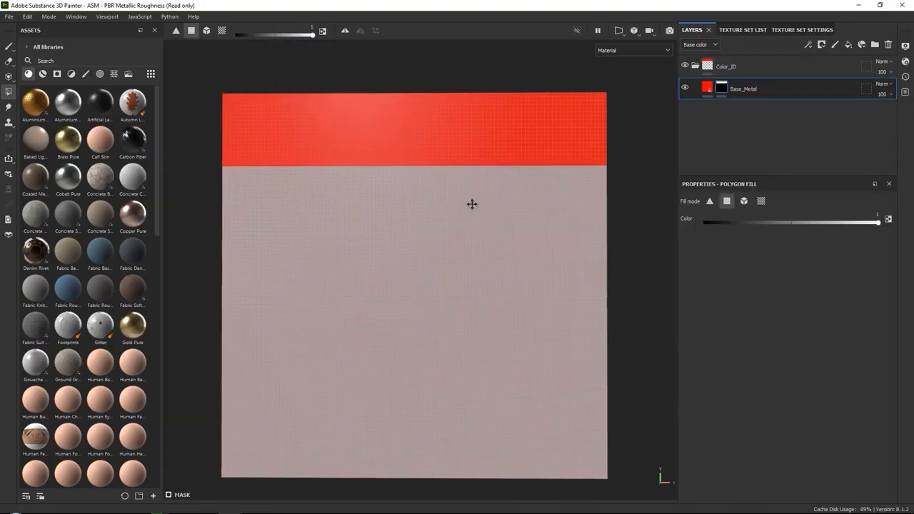
pyautogui.rightClick(780, 89)
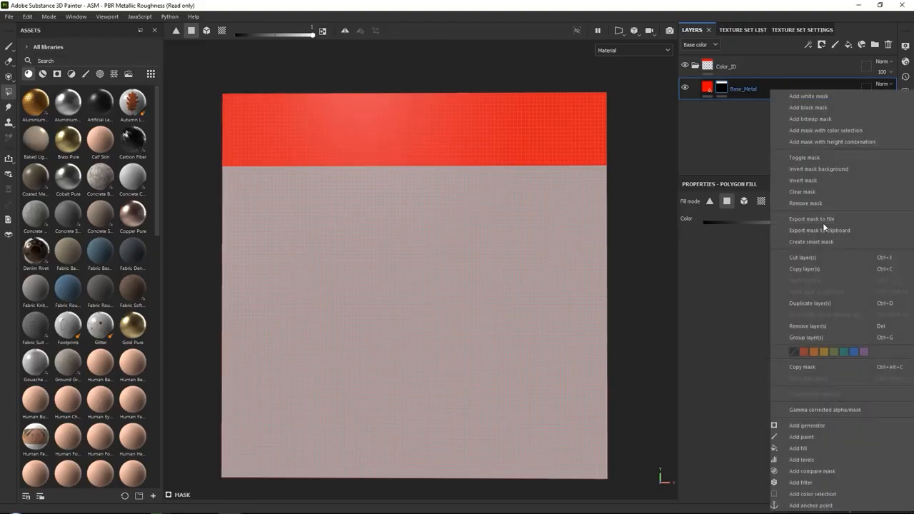
pyautogui.click(812, 303)
pyautogui.doubleClick(772, 89)
pyautogui.write('Line')
pyautogui.press('Return')
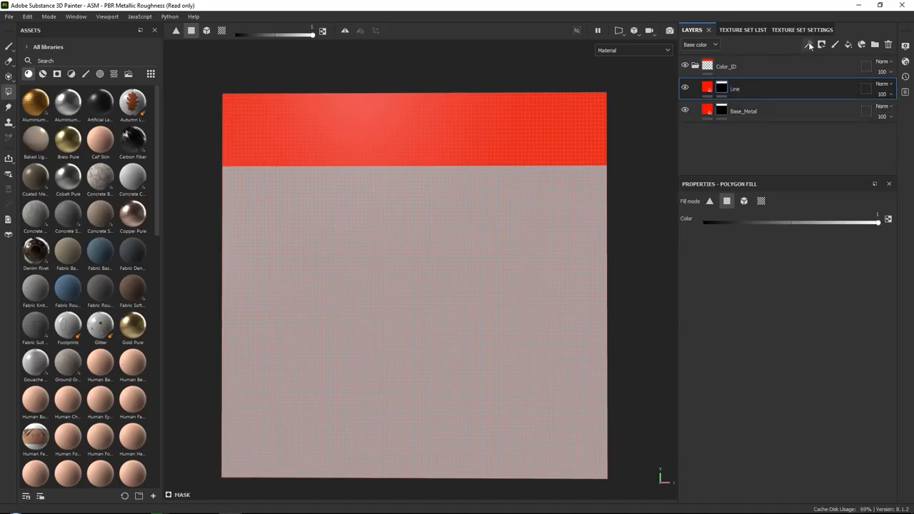
pyautogui.click(819, 44)
pyautogui.click(835, 70)
# Step: Set the Line layer's base color to blue and fill a thin full-width strip directly below the red band in its mask
pyautogui.click(707, 87)
pyautogui.click(762, 437)
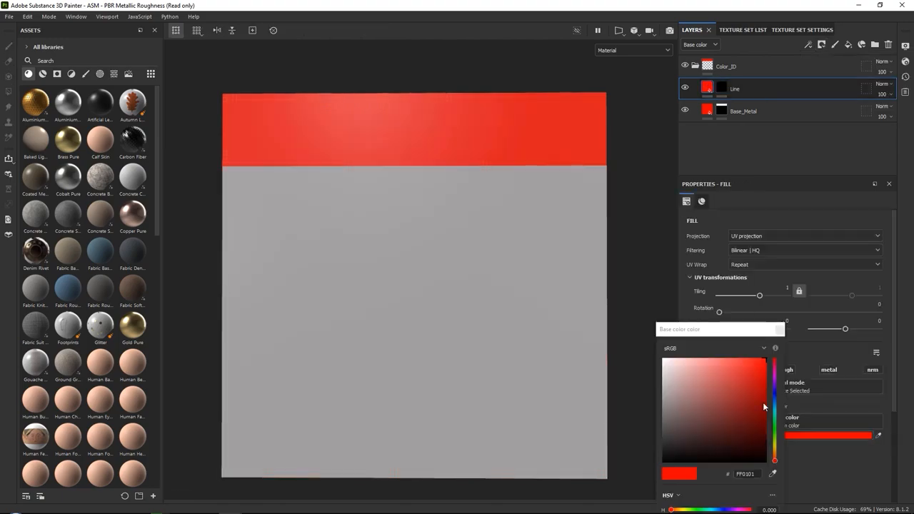
pyautogui.click(773, 388)
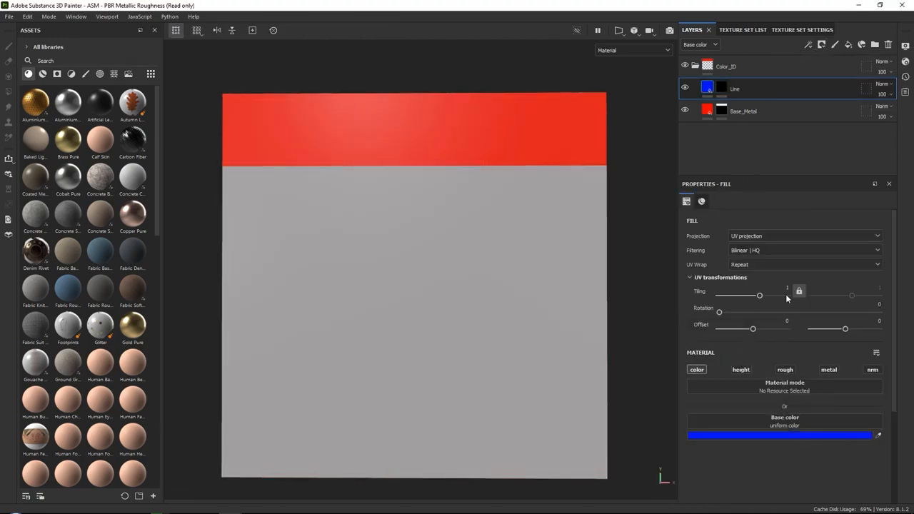
pyautogui.click(720, 87)
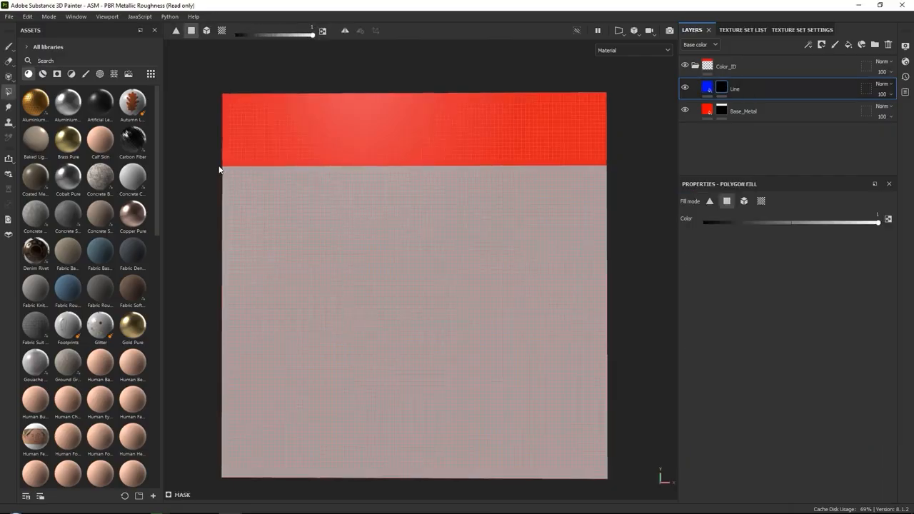
pyautogui.moveTo(222, 169); pyautogui.dragTo(625, 172)
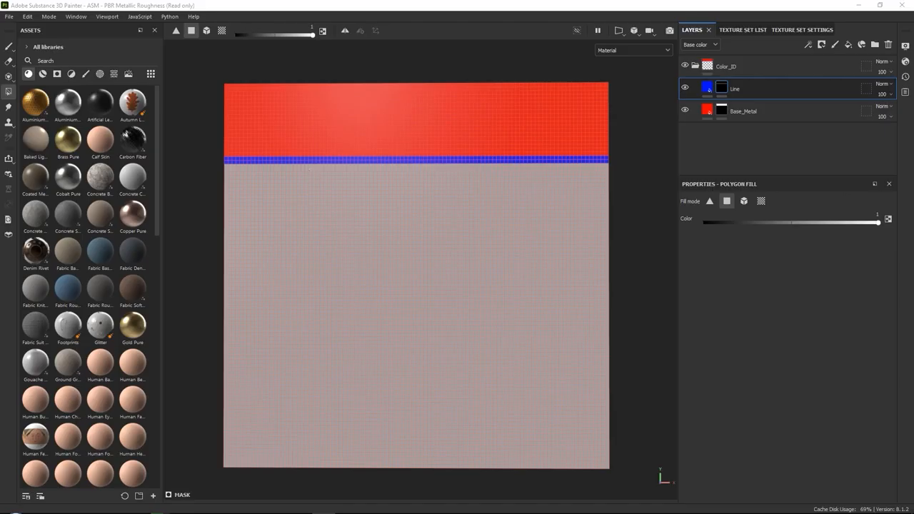
# Step: Duplicate the Line layer and reset the copy's mask to black
pyautogui.rightClick(759, 87)
pyautogui.click(795, 300)
pyautogui.click(822, 45)
pyautogui.click(826, 70)
# Step: Set the Line copy's base color to magenta E000FF and fill a full-width band below the blue strip in its mask
pyautogui.click(706, 88)
pyautogui.click(771, 436)
pyautogui.click(775, 378)
pyautogui.click(779, 329)
pyautogui.click(722, 89)
pyautogui.moveTo(220, 165); pyautogui.dragTo(624, 198)
# Step: Duplicate the magenta layer and reset the new copy's mask to black
pyautogui.rightClick(769, 88)
pyautogui.click(793, 301)
pyautogui.click(822, 46)
pyautogui.click(826, 70)
# Step: Set the base color of the topmost layer copy to green
pyautogui.click(707, 87)
pyautogui.click(771, 435)
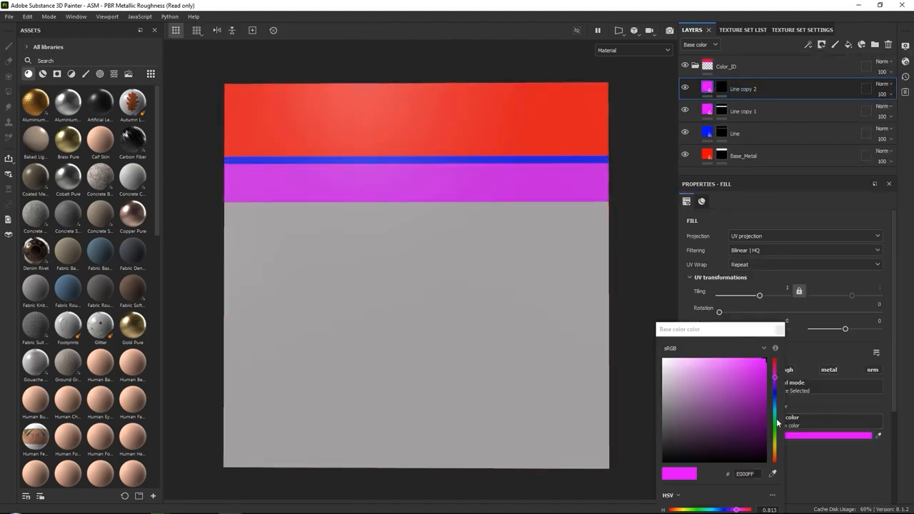
pyautogui.click(775, 418)
pyautogui.click(779, 330)
# Step: Rename the magenta layer Vent
pyautogui.doubleClick(743, 111)
pyautogui.write('Vent')
pyautogui.press('Return')
# Step: Rename the green layer Gears and fill a thin full-width strip below the magenta band in its mask
pyautogui.doubleClick(741, 89)
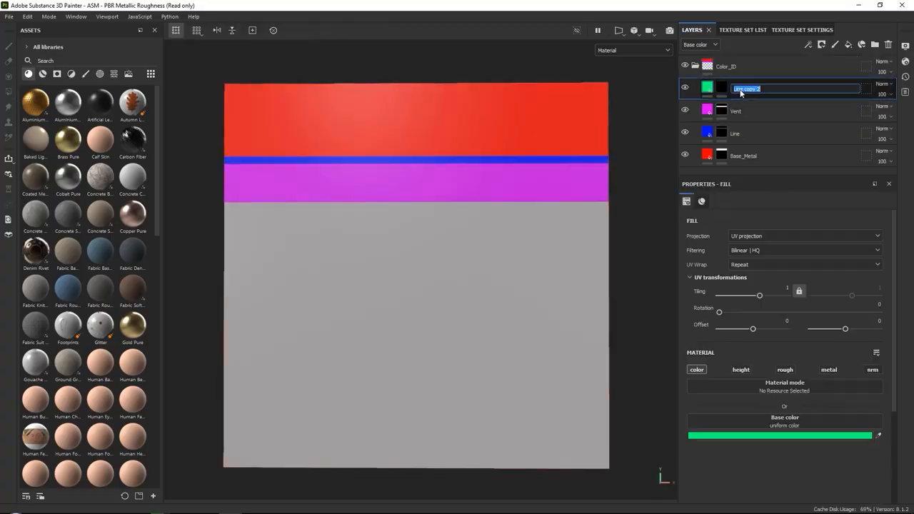
pyautogui.write('Gears')
pyautogui.press('Return')
pyautogui.click(721, 87)
pyautogui.moveTo(218, 203); pyautogui.dragTo(609, 217)
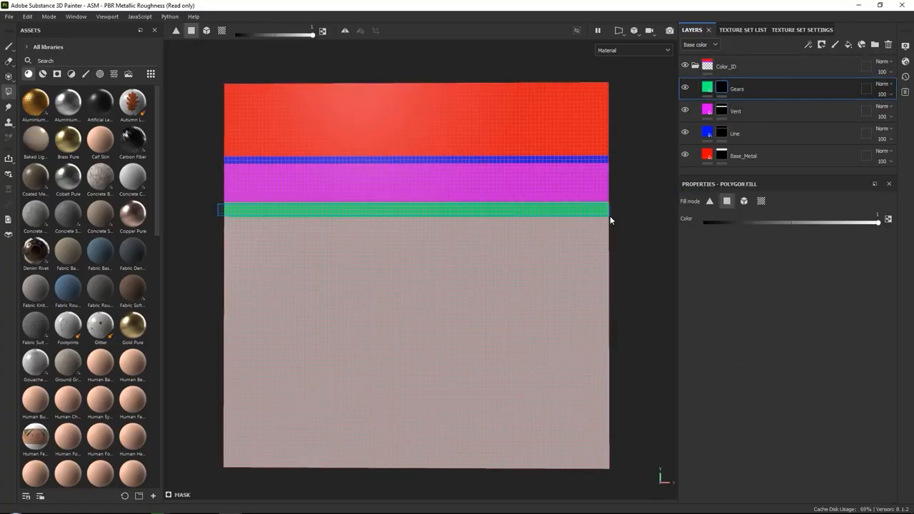
# Step: Duplicate Gears as a layer named Random_Details and reset its mask to black
pyautogui.rightClick(778, 89)
pyautogui.click(796, 139)
pyautogui.doubleClick(751, 93)
pyautogui.write('Random_Details')
pyautogui.press('Return')
pyautogui.click(821, 44)
pyautogui.click(828, 70)
# Step: Set Random_Details' base color to yellow and fill a square below the left end of the green strip in its mask
pyautogui.click(707, 87)
pyautogui.click(758, 435)
pyautogui.click(775, 448)
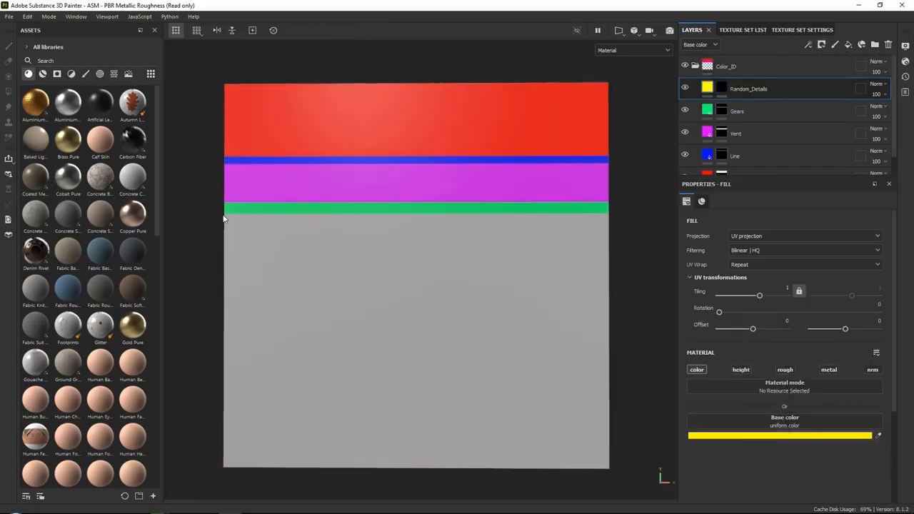
pyautogui.press('4')
pyautogui.moveTo(217, 214); pyautogui.dragTo(323, 312)
# Step: Duplicate Random_Details as a layer named Decals and reset its mask to black
pyautogui.rightClick(789, 88)
pyautogui.click(810, 294)
pyautogui.doubleClick(748, 89)
pyautogui.write('Decals')
pyautogui.press('Return')
pyautogui.click(821, 45)
pyautogui.click(839, 69)
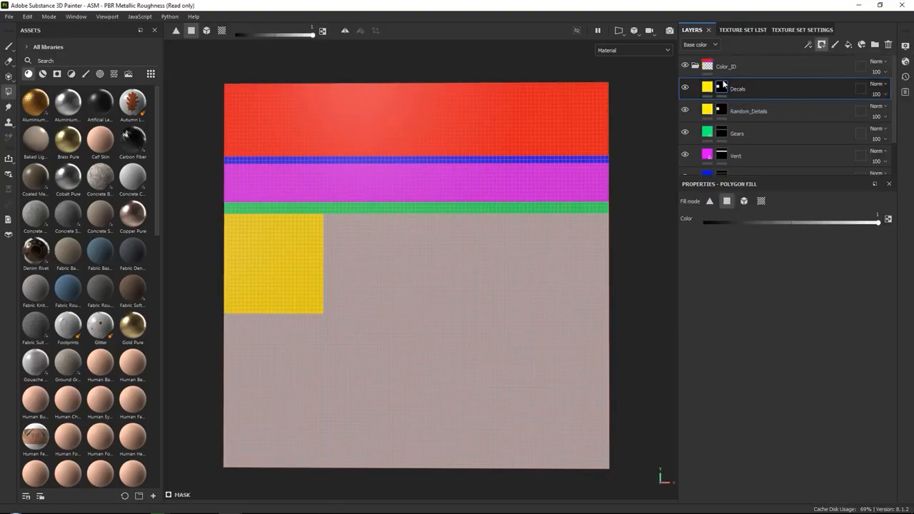
# Step: Set Decals' base color to orange and fill a strip from the yellow square to the plane's right edge, below the green strip
pyautogui.click(706, 87)
pyautogui.click(779, 437)
pyautogui.click(774, 451)
pyautogui.press('4')
pyautogui.moveTo(609, 215); pyautogui.dragTo(326, 252)
# Step: Duplicate Decals as a layer named Console and reset its mask to black
pyautogui.rightClick(770, 88)
pyautogui.click(789, 292)
pyautogui.doubleClick(739, 89)
pyautogui.write('Console')
pyautogui.press('Return')
pyautogui.click(821, 45)
pyautogui.click(840, 68)
# Step: Set Console's base color to a darker orange and fill a small upright rectangle beside the yellow square, below the Decals strip
pyautogui.click(706, 87)
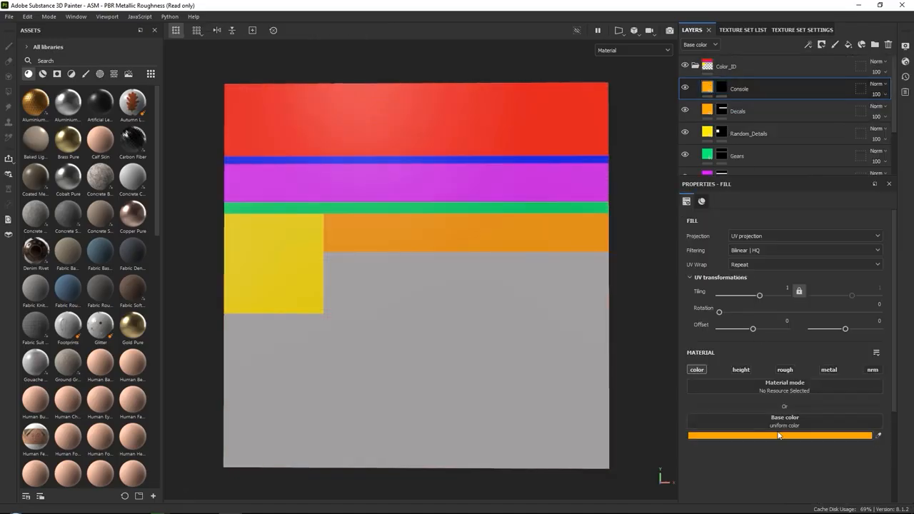
pyautogui.click(778, 434)
pyautogui.click(775, 455)
pyautogui.click(779, 330)
pyautogui.press('4')
pyautogui.moveTo(325, 252); pyautogui.dragTo(348, 315)
# Step: Duplicate Console as a layer named Wall_Panel and reset its mask to black
pyautogui.rightClick(755, 86)
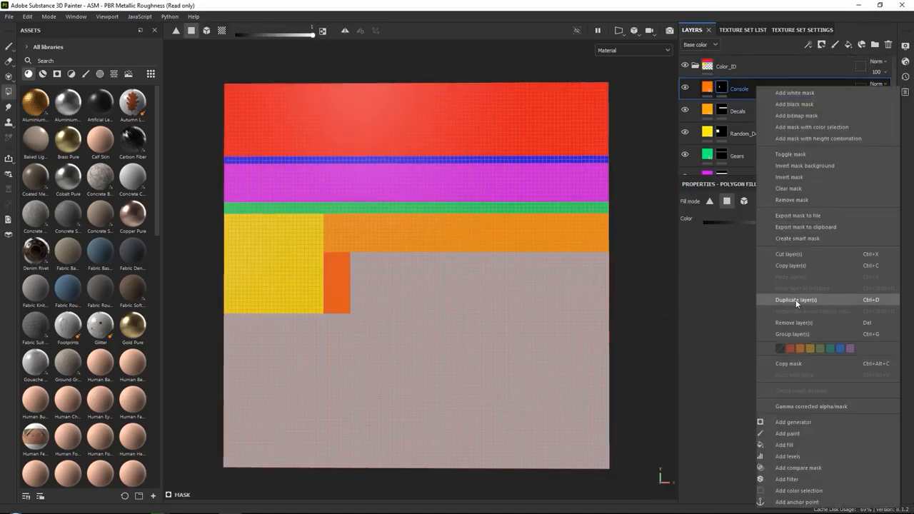
pyautogui.click(795, 299)
pyautogui.doubleClick(750, 88)
pyautogui.write('Wall_Panel')
pyautogui.press('Return')
# Step: Set the Wall_Panel layer's base color to light blue
pyautogui.click(707, 87)
pyautogui.click(752, 436)
pyautogui.click(774, 407)
pyautogui.click(745, 380)
pyautogui.click(779, 329)
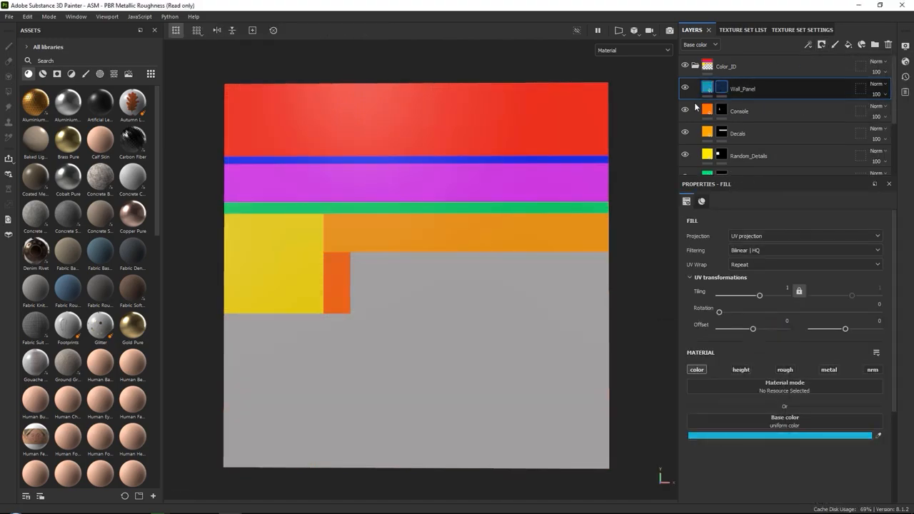
# Step: Fill Wall_Panel's mask from the Console rectangle to the plane's right edge below Decals, and extend the Console fill slightly down to match
pyautogui.click(722, 88)
pyautogui.moveTo(353, 254); pyautogui.dragTo(612, 318)
pyautogui.click(720, 111)
pyautogui.moveTo(325, 315); pyautogui.dragTo(347, 318)
pyautogui.click(721, 133)
pyautogui.moveTo(216, 307); pyautogui.dragTo(314, 312)
pyautogui.hotkey('ctrl', 'z')
# Step: Extend the Random_Details mask fill slightly down to align with the Console and Wall_Panel rectangles
pyautogui.click(722, 155)
pyautogui.moveTo(217, 305); pyautogui.dragTo(322, 321)
# Step: Duplicate Wall_Panel as a layer named Cable and reset its mask to black
pyautogui.keyDown('alt'); pyautogui.moveTo(499, 317); pyautogui.dragTo(511, 215, button='middle'); pyautogui.keyUp('alt')
pyautogui.scroll(1, 512, 215)
pyautogui.rightClick(820, 89)
pyautogui.click(816, 301)
pyautogui.write('Cable')
pyautogui.press('Return')
pyautogui.click(822, 45)
pyautogui.click(842, 72)
# Step: Set Cable's base color to green and fill a thin full-width strip directly below the yellow, orange and light blue areas
pyautogui.click(707, 87)
pyautogui.click(799, 436)
pyautogui.moveTo(775, 423); pyautogui.dragTo(775, 429)
pyautogui.click(780, 329)
pyautogui.click(722, 88)
pyautogui.moveTo(205, 240); pyautogui.dragTo(634, 250)
# Step: Duplicate Cable as a layer named Floor and reset its mask to black
pyautogui.rightClick(798, 88)
pyautogui.click(806, 292)
pyautogui.doubleClick(751, 89)
pyautogui.write('Floor')
pyautogui.press('Return')
pyautogui.click(822, 45)
pyautogui.click(823, 69)
# Step: Set Floor's base color to purple and fill the whole remaining area of the plane below the Cable strip
pyautogui.click(706, 87)
pyautogui.click(759, 436)
pyautogui.moveTo(774, 396); pyautogui.dragTo(774, 387)
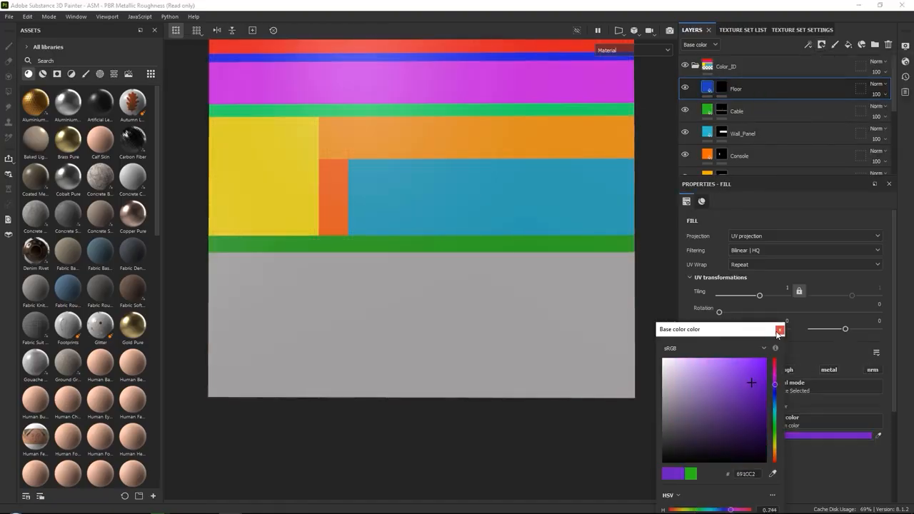
pyautogui.click(779, 329)
pyautogui.click(721, 88)
pyautogui.moveTo(200, 260); pyautogui.dragTo(671, 389)
# Step: Add an anchor point to the Base_Metal layer's mask
pyautogui.scroll(-3, 511, 285)
pyautogui.moveTo(511, 282)
pyautogui.keyDown('alt'); pyautogui.mouseDown(button='middle')
pyautogui.moveTo(523, 364)
pyautogui.moveTo(497, 241)
pyautogui.mouseUp(button='middle'); pyautogui.keyUp('alt')
pyautogui.click(9, 47)
pyautogui.scroll(2, 504, 280)
pyautogui.scroll(-5, 778, 143)
pyautogui.click(771, 158)
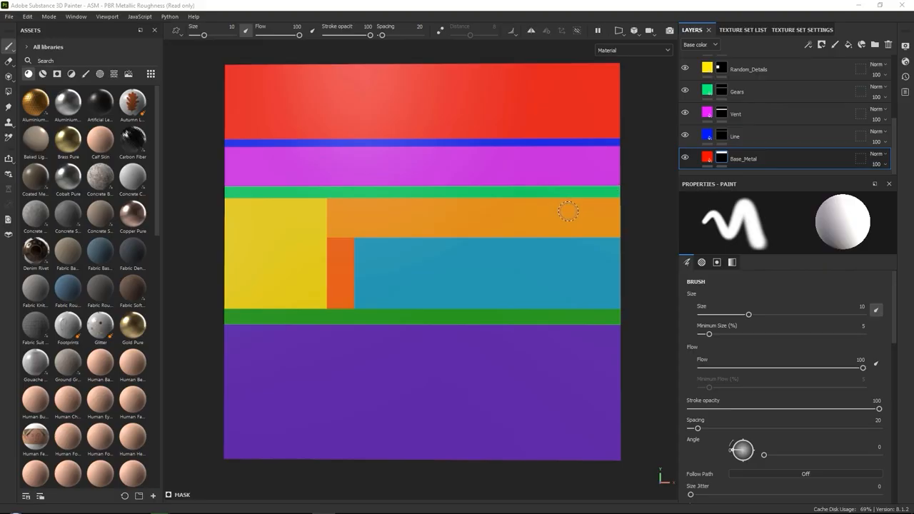
pyautogui.keyDown('alt'); pyautogui.moveTo(569, 211); pyautogui.dragTo(570, 220, button='middle'); pyautogui.keyUp('alt')
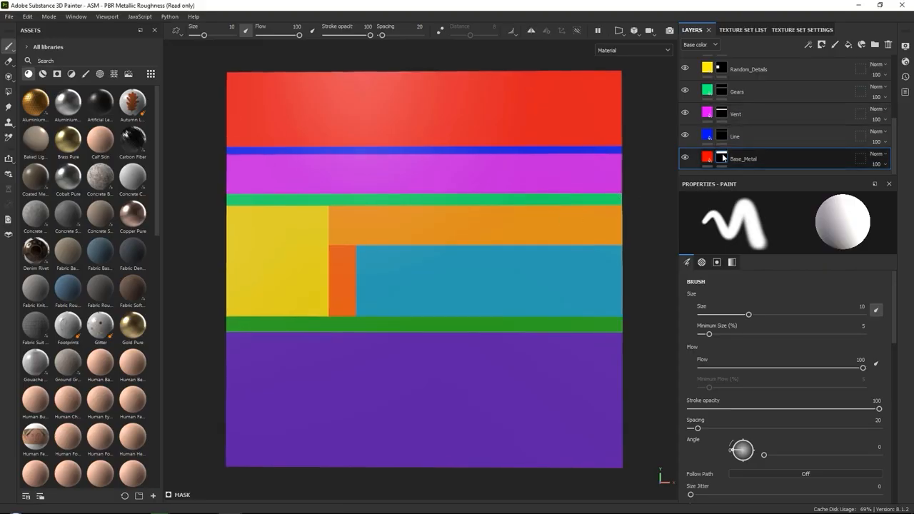
pyautogui.click(807, 44)
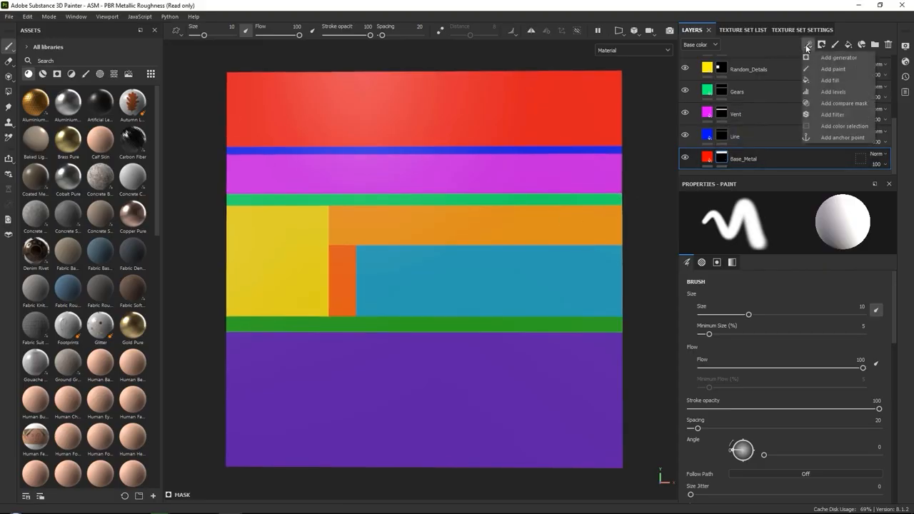
pyautogui.click(834, 139)
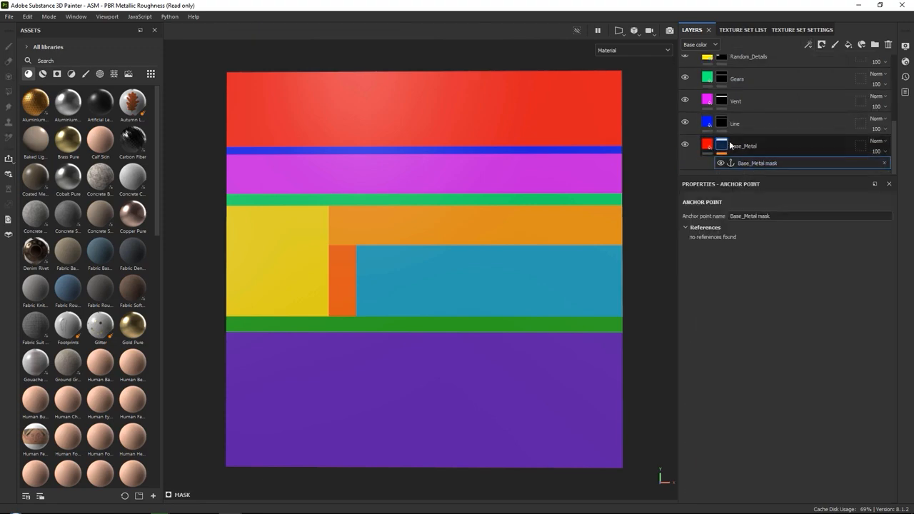
pyautogui.moveTo(721, 149)
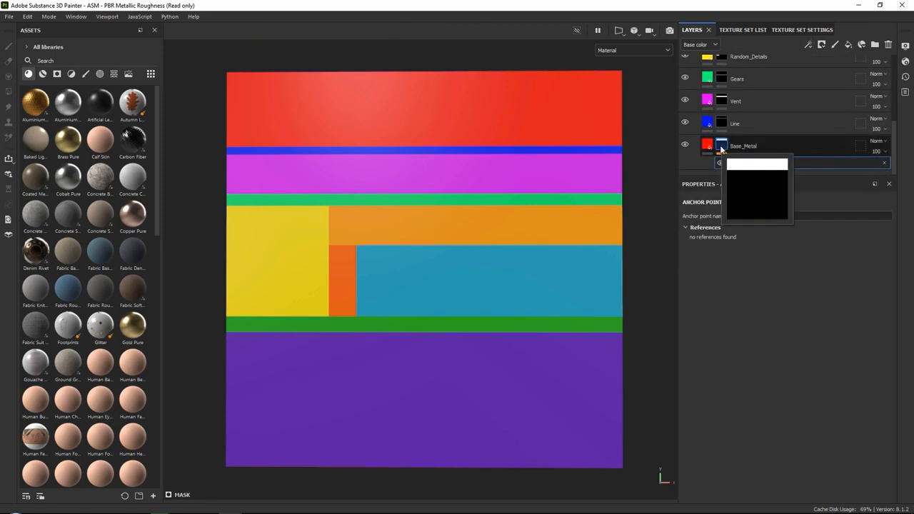
# Step: Add an anchor point to the mask of the Line layer and to the mask of the Vent layer
pyautogui.click(721, 123)
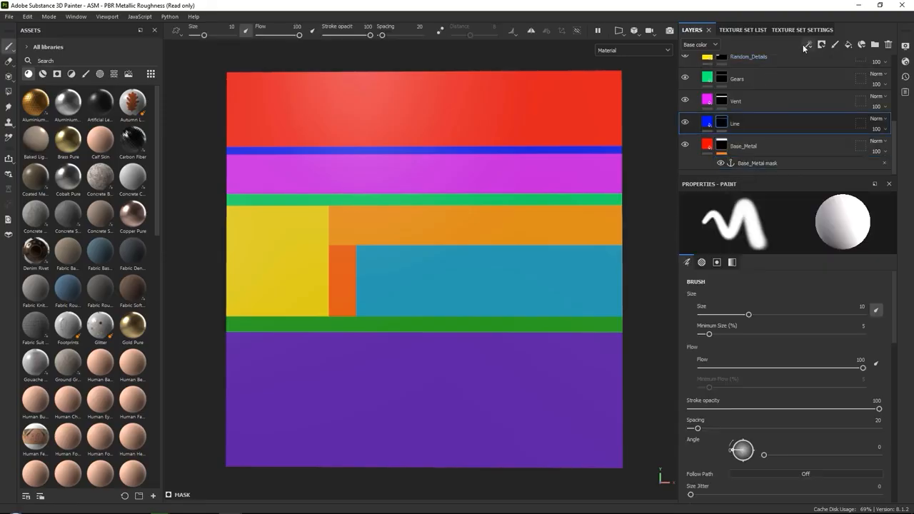
pyautogui.click(807, 45)
pyautogui.click(835, 137)
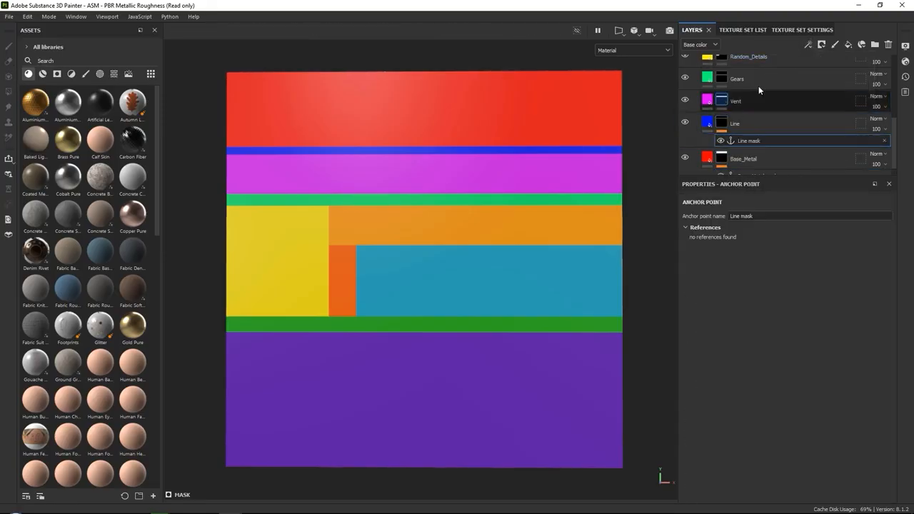
pyautogui.click(724, 101)
pyautogui.click(807, 45)
pyautogui.click(826, 135)
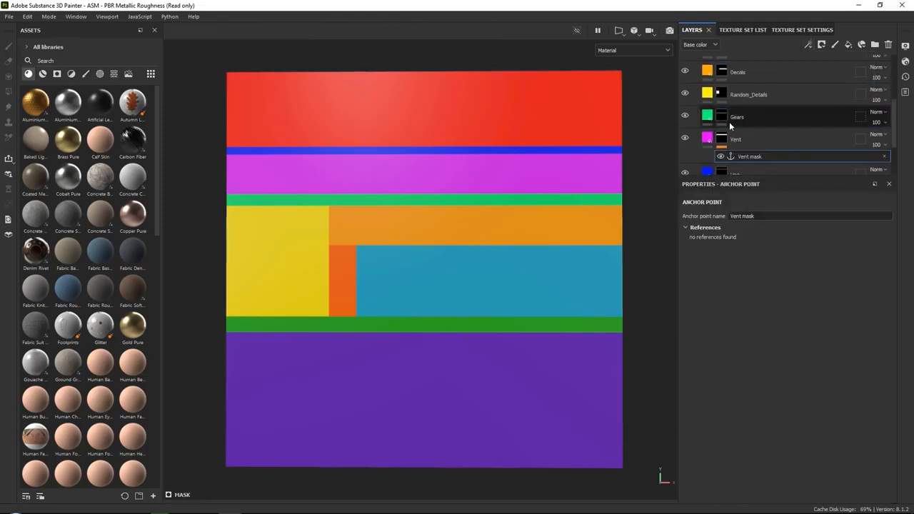
# Step: Add anchor points to the masks of the Gears and Random_Details layers
pyautogui.click(721, 121)
pyautogui.click(807, 45)
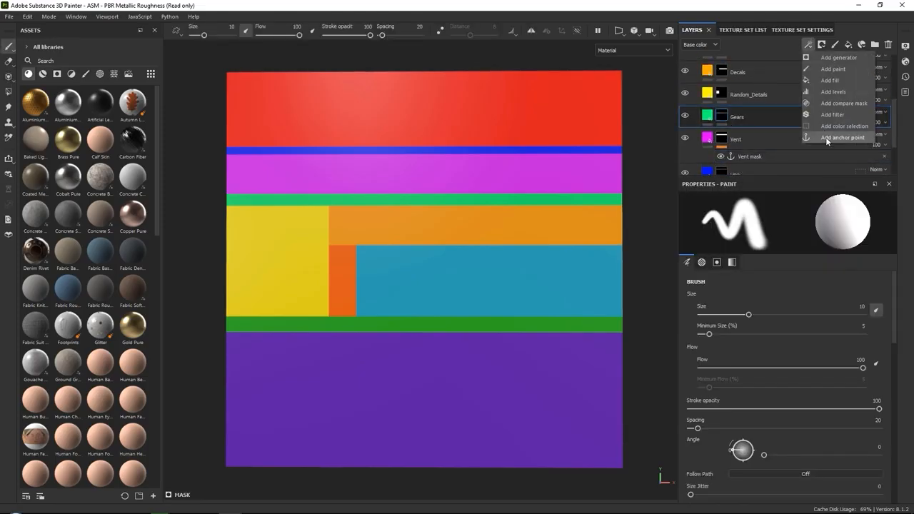
pyautogui.click(828, 135)
pyautogui.click(721, 113)
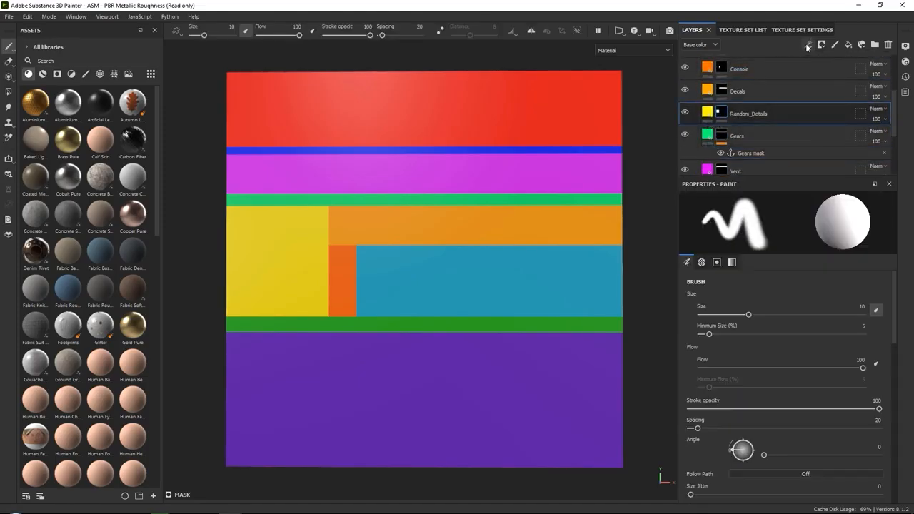
pyautogui.click(807, 44)
pyautogui.click(828, 136)
# Step: Add anchor points to the masks of the Decals and Console layers
pyautogui.scroll(2, 790, 68)
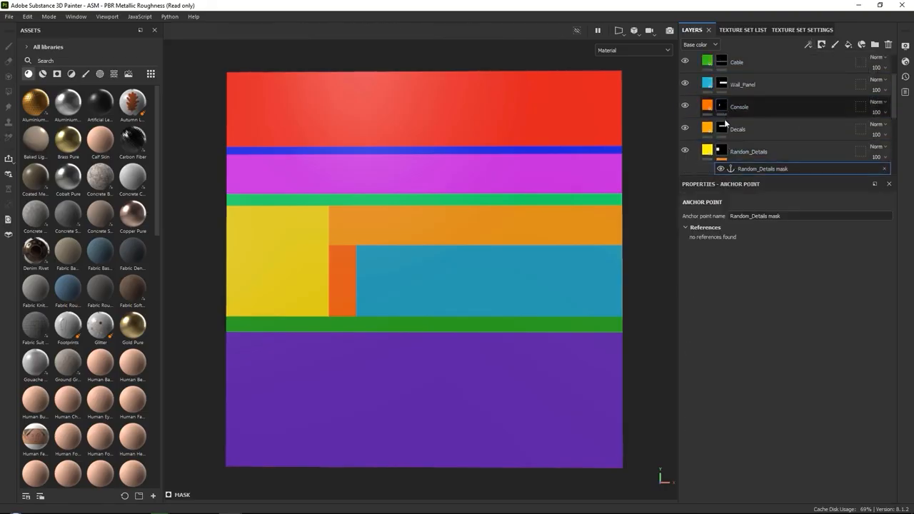
pyautogui.click(721, 129)
pyautogui.click(807, 45)
pyautogui.click(828, 136)
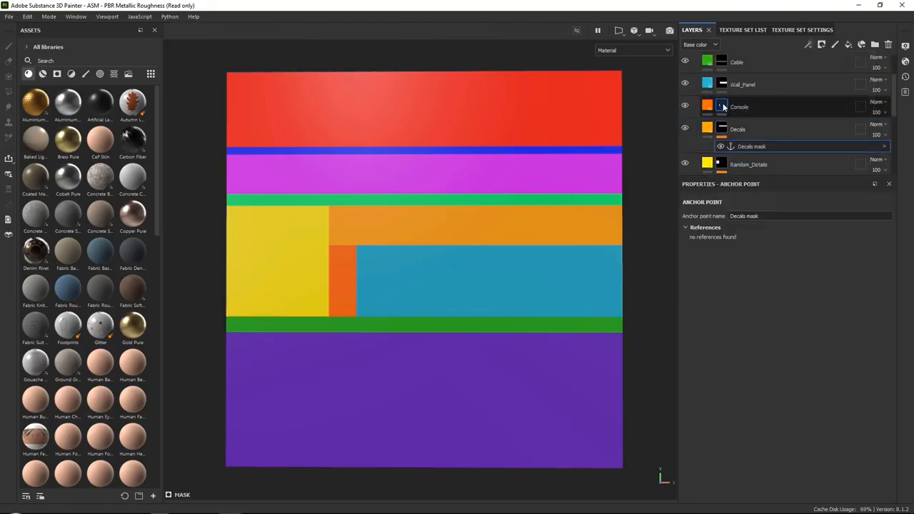
pyautogui.click(721, 106)
pyautogui.click(807, 44)
pyautogui.click(814, 136)
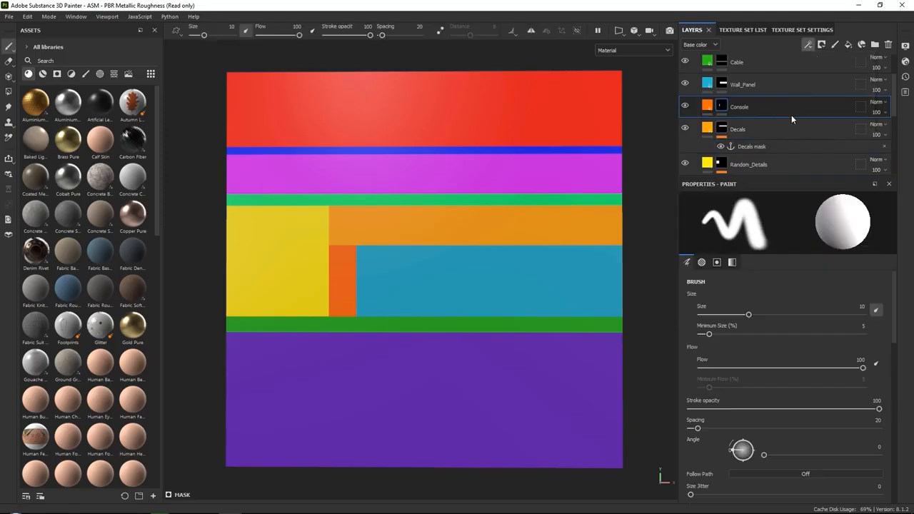
# Step: Add anchor points to the masks of the Wall_Panel and Cable layers
pyautogui.scroll(2, 730, 120)
pyautogui.click(721, 123)
pyautogui.click(807, 44)
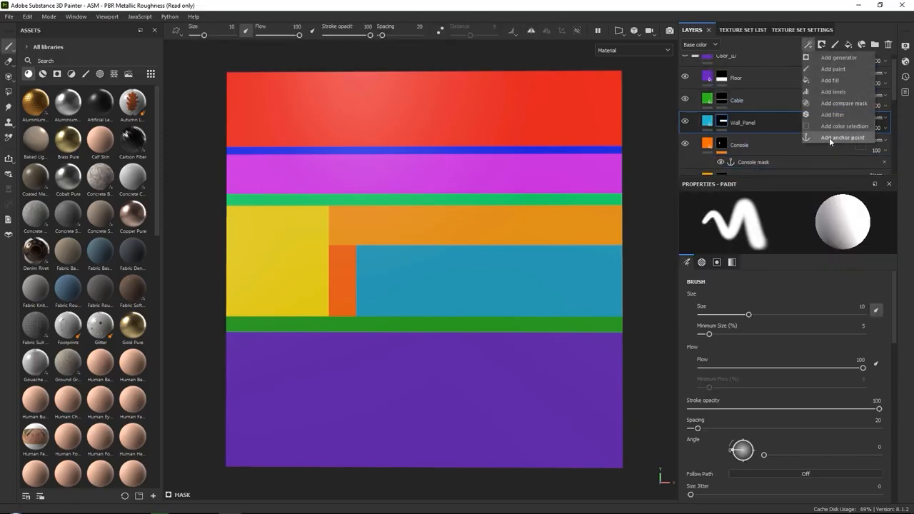
pyautogui.click(828, 136)
pyautogui.click(725, 101)
pyautogui.click(808, 44)
pyautogui.click(828, 137)
# Step: Add an anchor point to the Floor layer's mask
pyautogui.scroll(1, 785, 114)
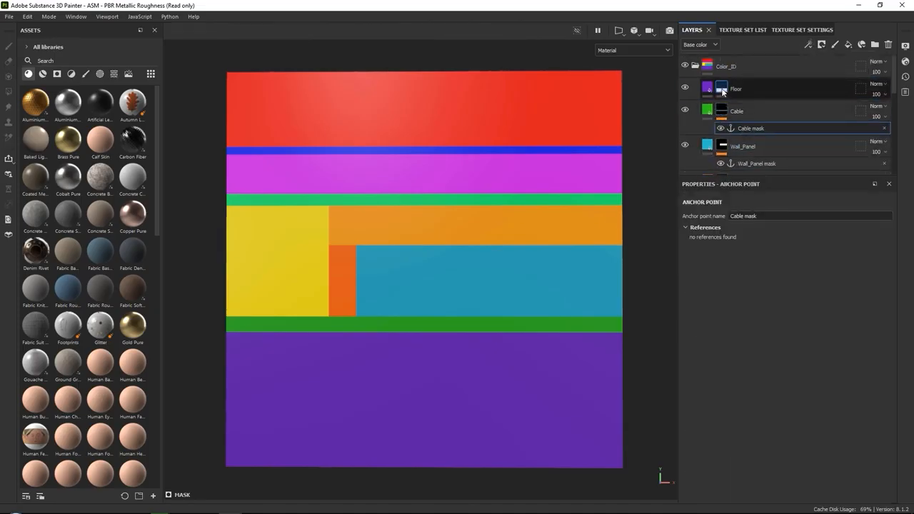
pyautogui.click(721, 89)
pyautogui.click(807, 44)
pyautogui.click(828, 137)
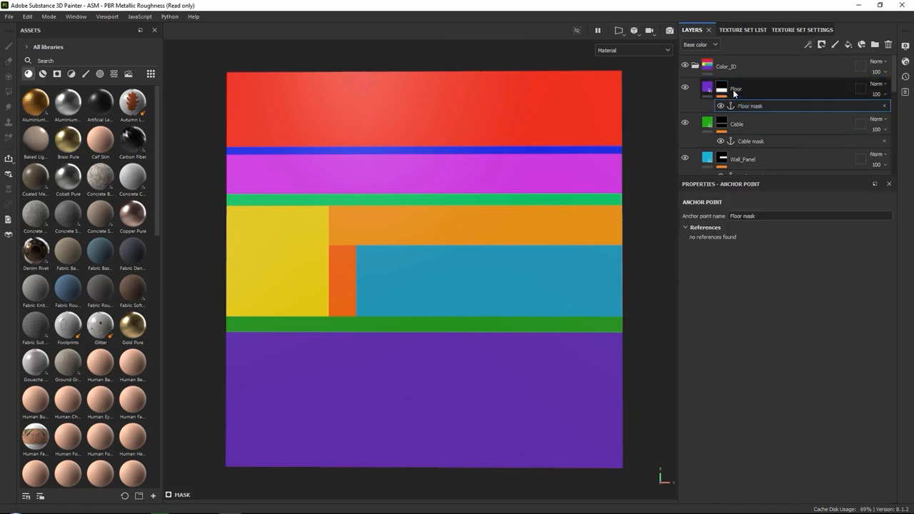
# Step: Collapse the Color_ID folder and add a new folder named NormalDetails above it
pyautogui.scroll(-5, 755, 97)
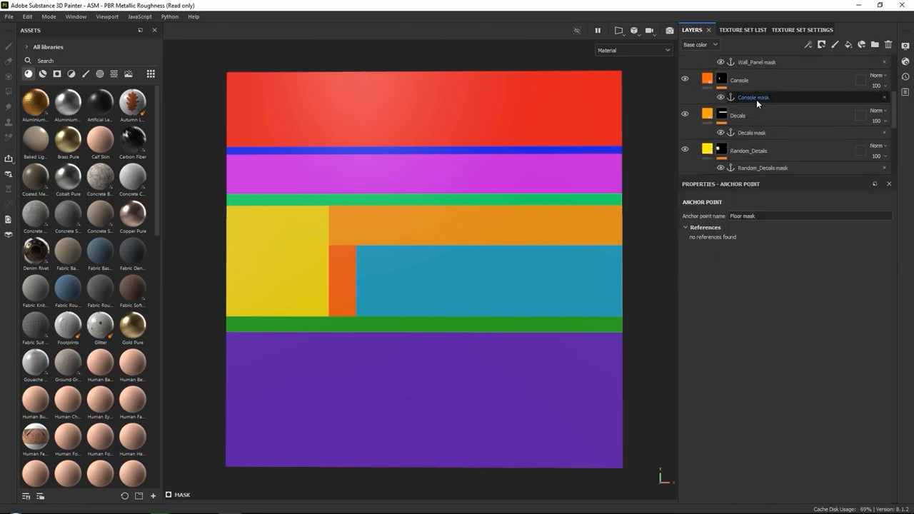
pyautogui.scroll(5, 758, 100)
pyautogui.click(694, 66)
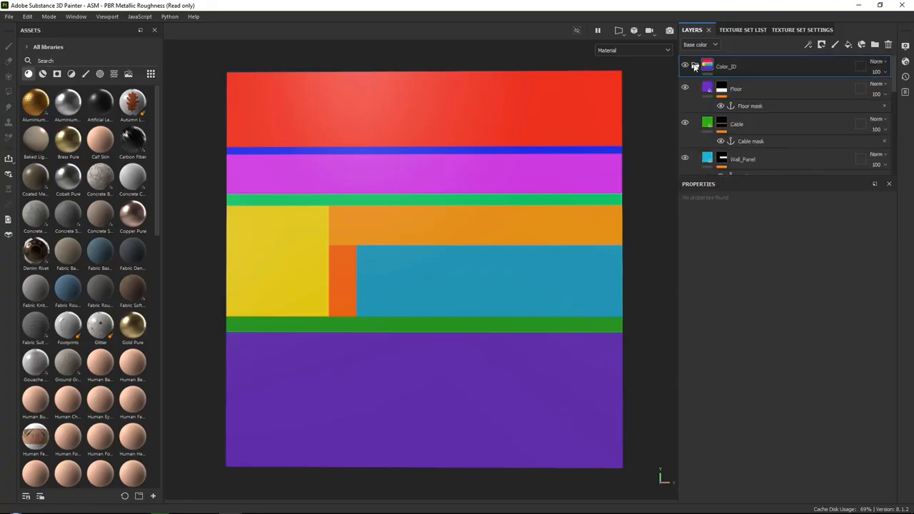
pyautogui.click(694, 66)
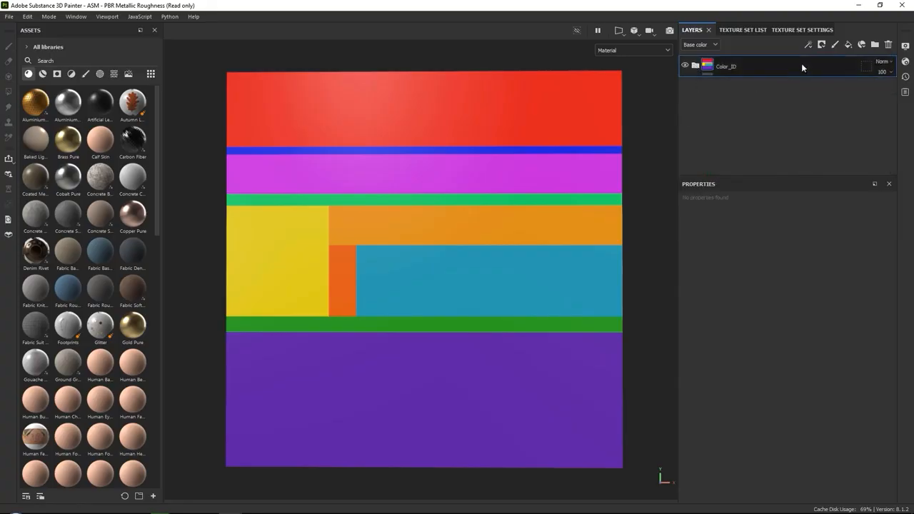
pyautogui.click(874, 45)
pyautogui.doubleClick(727, 67)
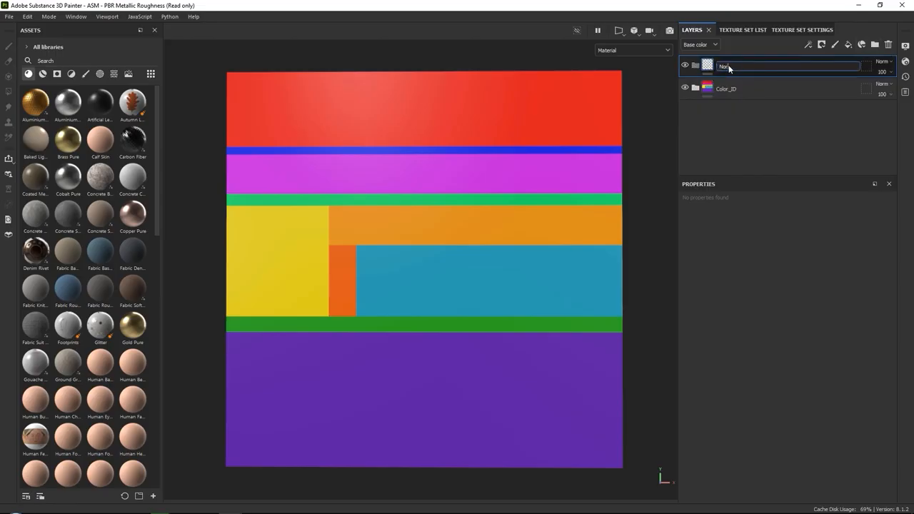
pyautogui.write('Details')
pyautogui.press('Return')
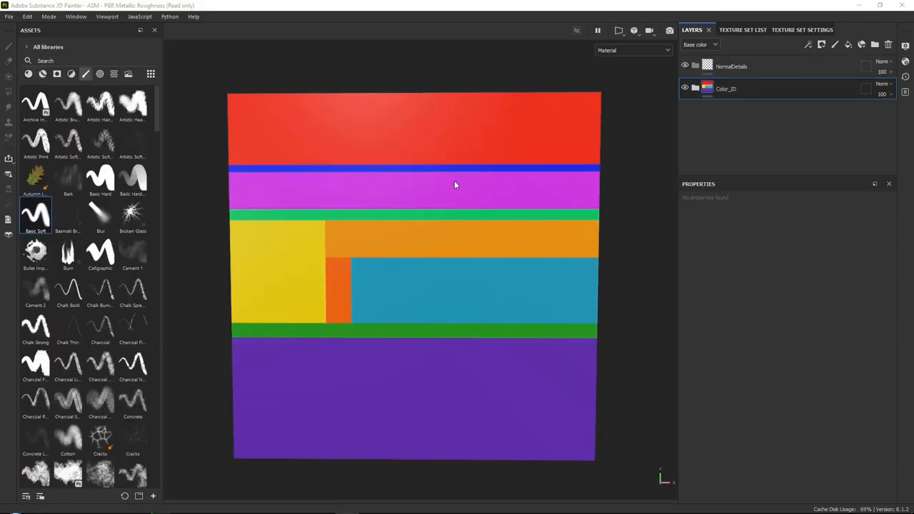
# Step: Add a fill layer named Line inside the NormalDetails folder
pyautogui.moveTo(456, 180); pyautogui.dragTo(451, 185, button='middle')
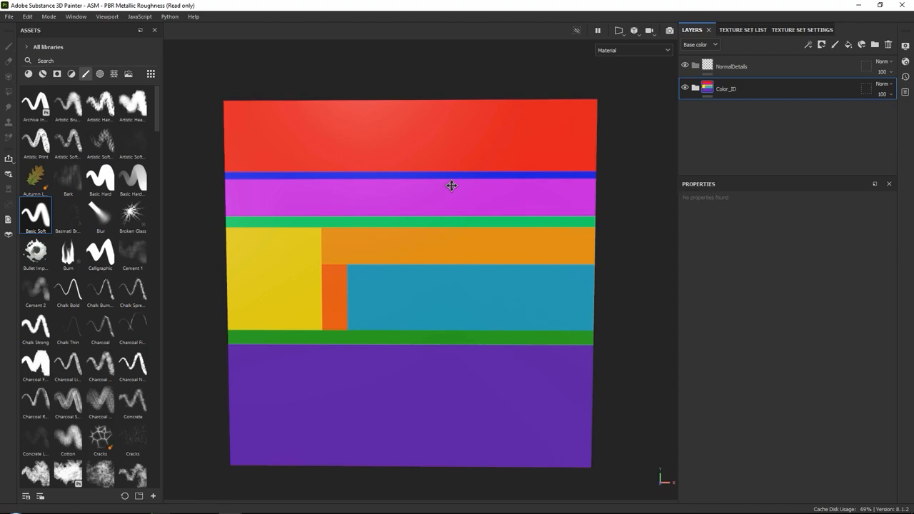
pyautogui.click(755, 66)
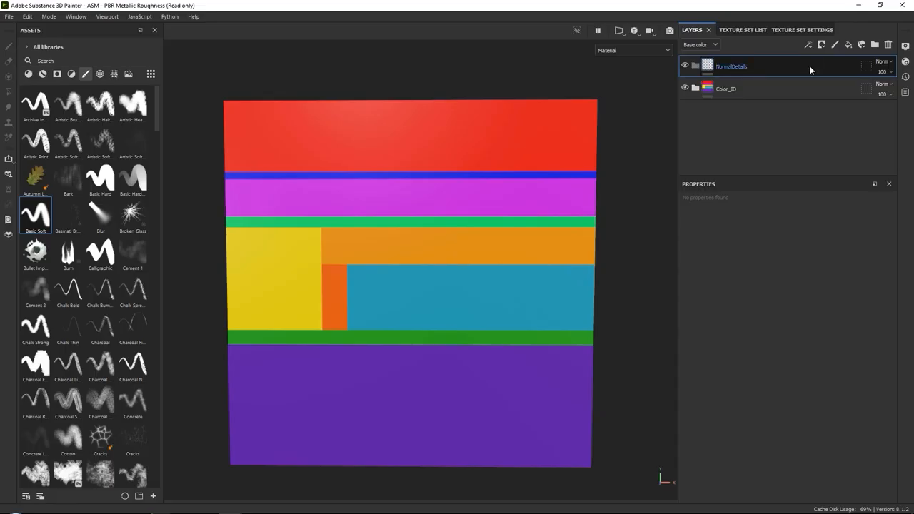
pyautogui.click(847, 45)
pyautogui.doubleClick(727, 89)
pyautogui.write('Line')
pyautogui.press('Return')
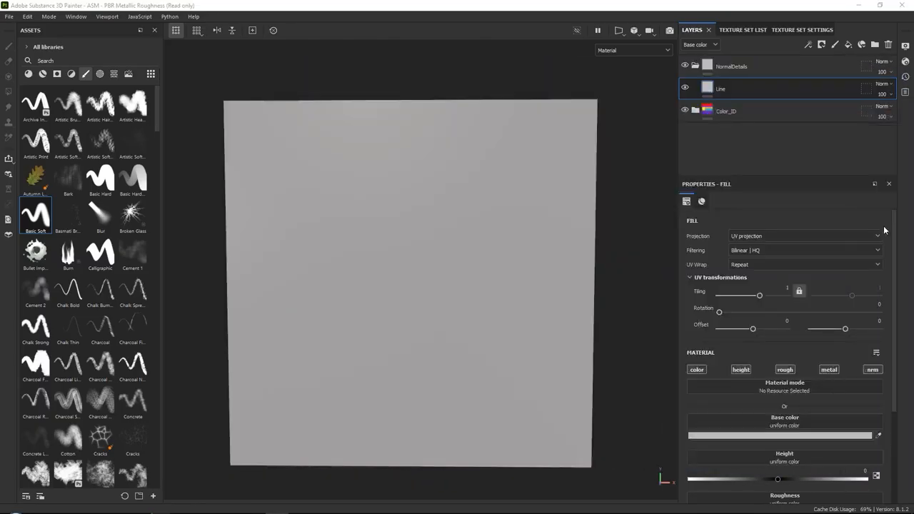
# Step: Disable the color, rough, metal and nrm channels of the new Line fill layer, keeping only height
pyautogui.click(696, 369)
pyautogui.click(785, 370)
pyautogui.click(829, 370)
pyautogui.click(872, 369)
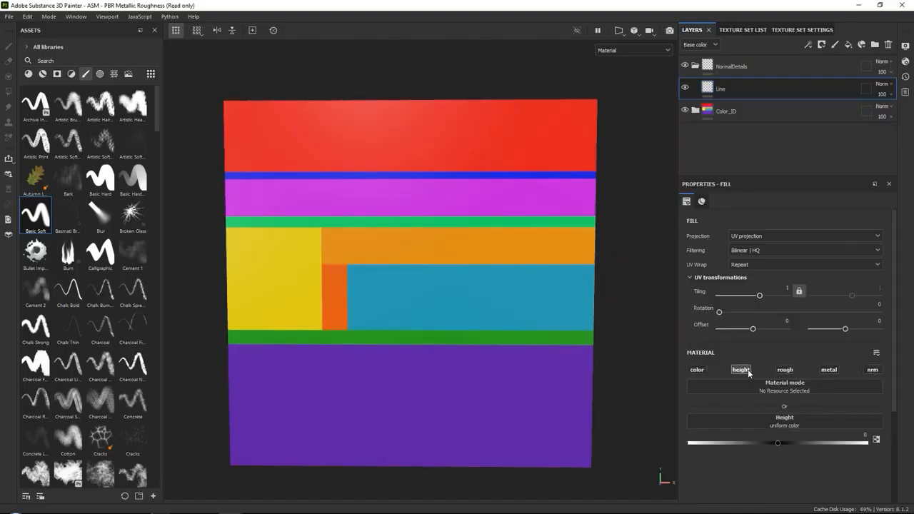
# Step: Lower the Line fill layer's height slightly below zero and give the layer a black mask
pyautogui.moveTo(777, 441)
pyautogui.mouseDown()
pyautogui.moveTo(763, 440)
pyautogui.moveTo(790, 439)
pyautogui.moveTo(751, 437)
pyautogui.moveTo(757, 442)
pyautogui.mouseUp()
pyautogui.click(822, 45)
pyautogui.click(827, 68)
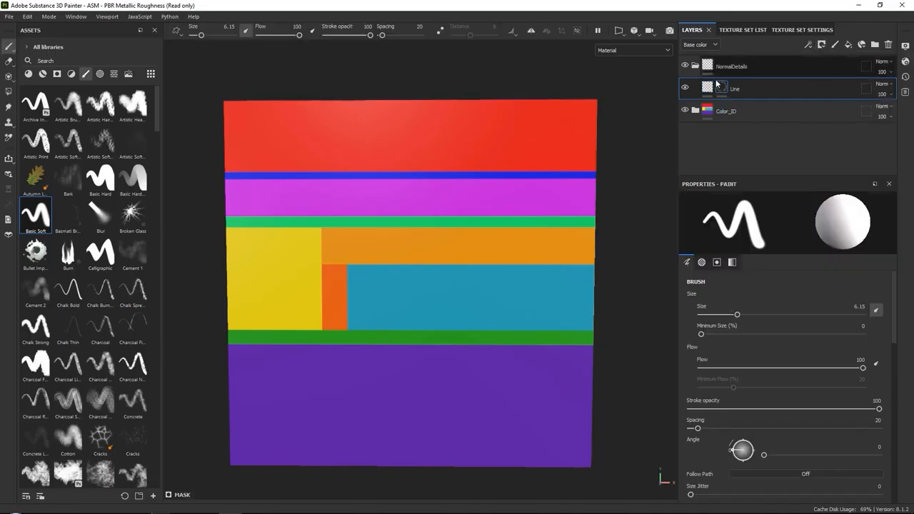
# Step: Paint a winding freehand test stroke across the plane on Line's mask, and undo it
pyautogui.moveTo(529, 135)
pyautogui.mouseDown()
pyautogui.moveTo(342, 135)
pyautogui.moveTo(476, 199)
pyautogui.moveTo(338, 223)
pyautogui.moveTo(389, 279)
pyautogui.moveTo(344, 349)
pyautogui.moveTo(428, 427)
pyautogui.moveTo(519, 310)
pyautogui.moveTo(527, 314)
pyautogui.mouseUp()
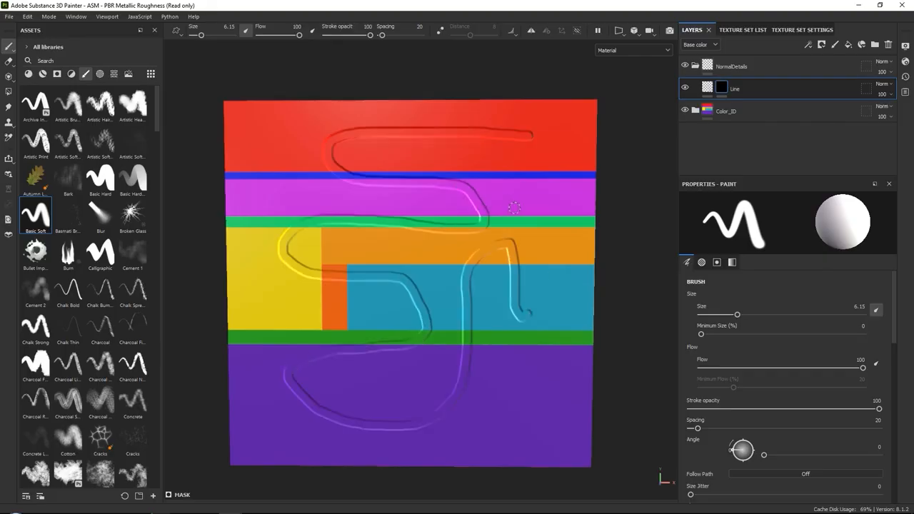
pyautogui.hotkey('ctrl', 'z')
# Step: Switch the viewport to the 2D-only view and set the brush size to 1
pyautogui.scroll(2, 519, 199)
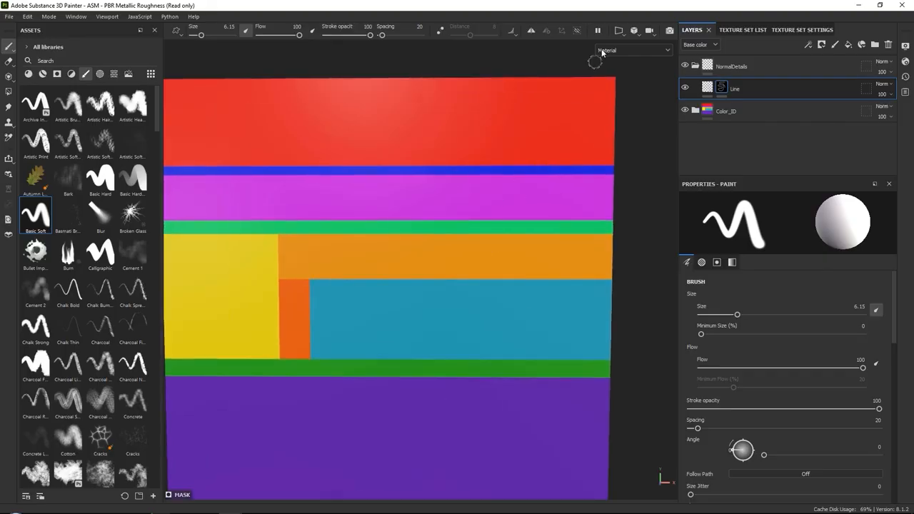
pyautogui.click(617, 31)
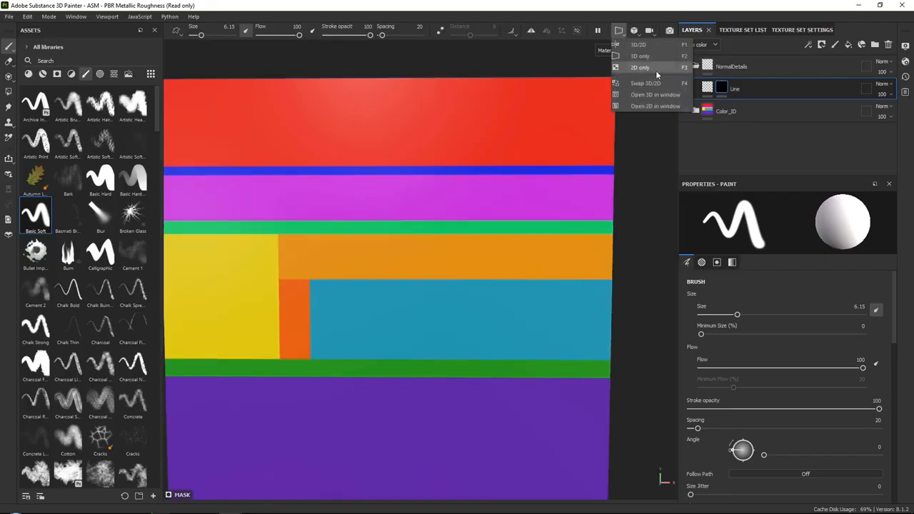
pyautogui.click(649, 68)
pyautogui.moveTo(500, 183); pyautogui.dragTo(494, 147, button='middle')
pyautogui.click(711, 314)
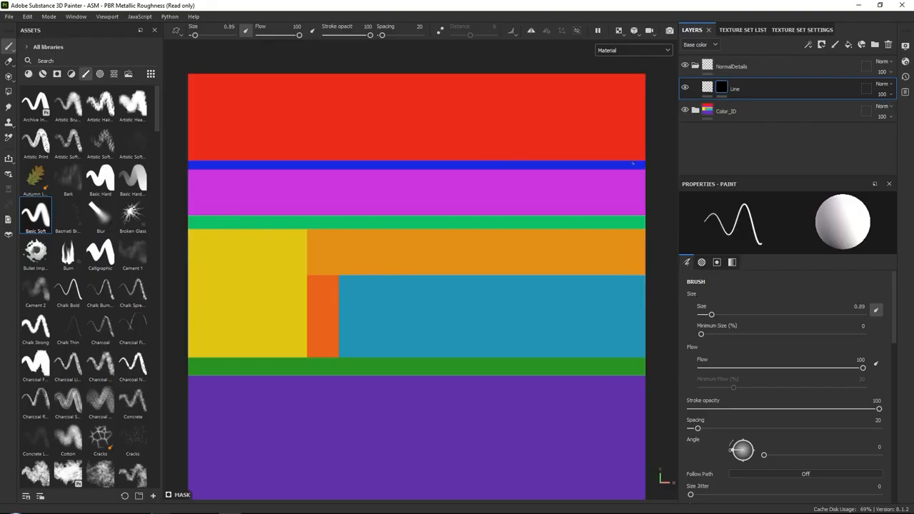
pyautogui.moveTo(711, 314); pyautogui.dragTo(713, 314)
# Step: Paint a straight horizontal line across the full width of the blue strip on Line's mask, starting and ending outside the plane
pyautogui.scroll(-1, 654, 163)
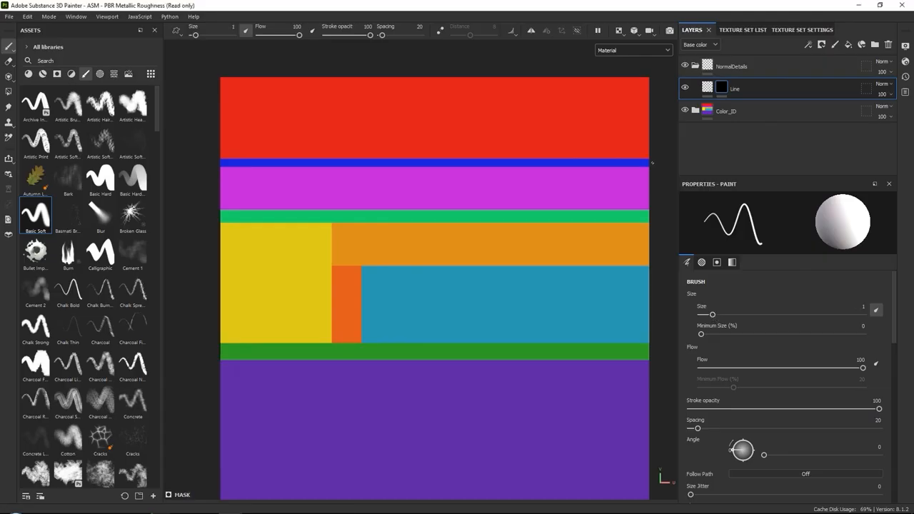
pyautogui.press('shift')
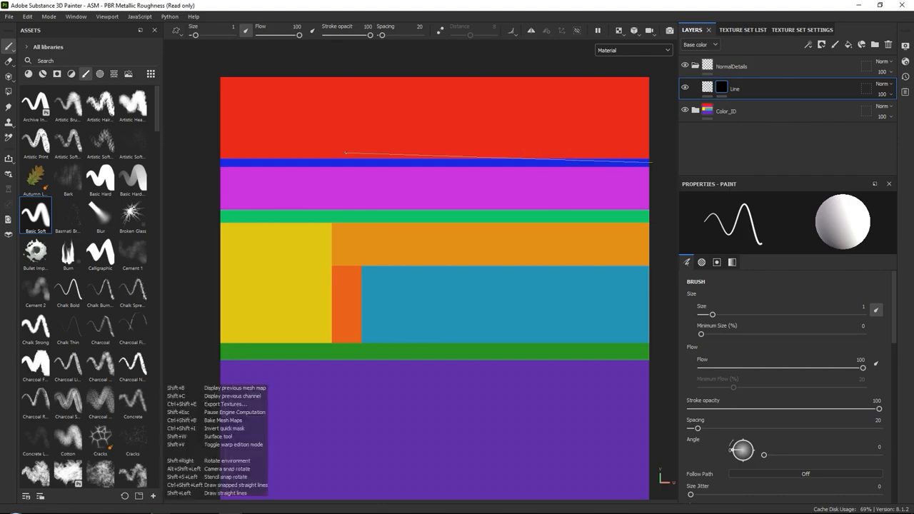
pyautogui.keyDown('shift'); pyautogui.click(204, 162); pyautogui.keyUp('shift')
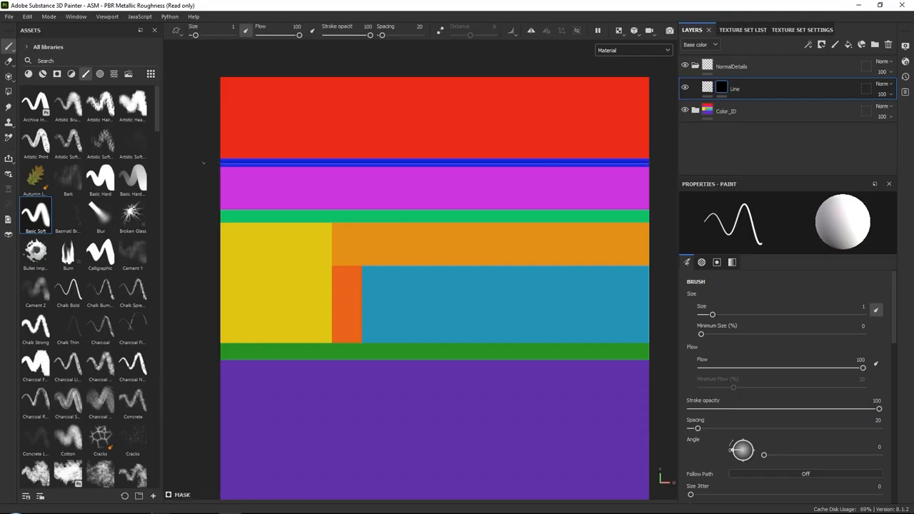
# Step: Inspect both ends of the painted line where it meets the edges of the plane
pyautogui.scroll(6, 208, 162)
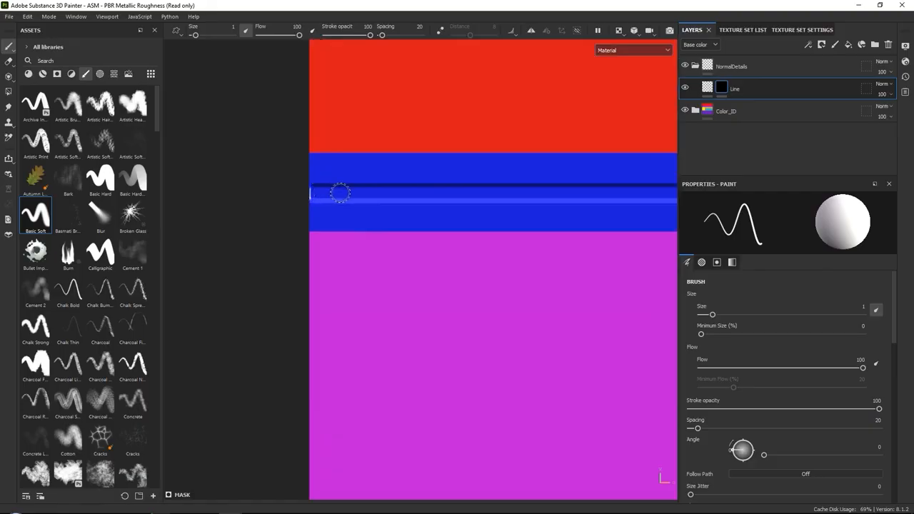
pyautogui.scroll(-8, 346, 191)
pyautogui.keyDown('alt'); pyautogui.moveTo(497, 214); pyautogui.dragTo(207, 219, button='middle'); pyautogui.keyUp('alt')
pyautogui.keyDown('alt'); pyautogui.moveTo(667, 198); pyautogui.dragTo(456, 205, button='middle'); pyautogui.keyUp('alt')
pyautogui.scroll(8, 455, 204)
pyautogui.scroll(2, 434, 203)
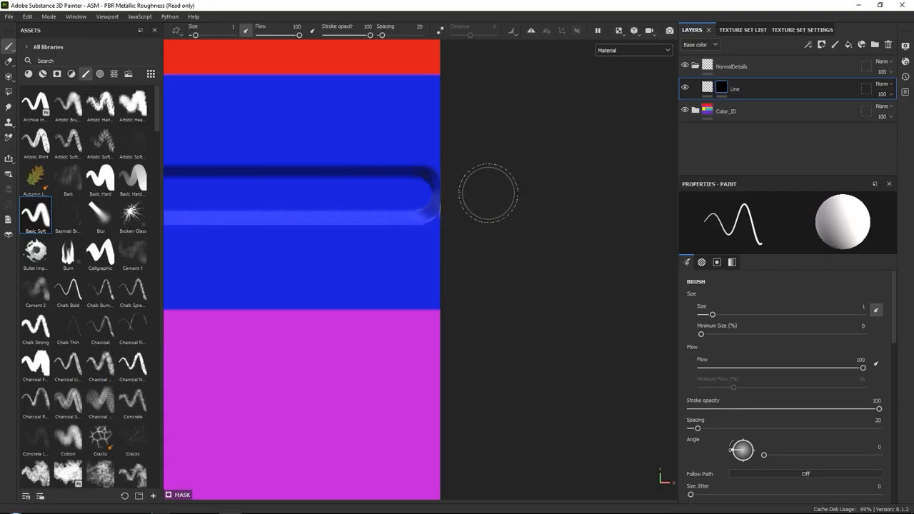
pyautogui.scroll(-11, 486, 190)
pyautogui.keyDown('alt'); pyautogui.moveTo(363, 193); pyautogui.dragTo(519, 195, button='middle'); pyautogui.keyUp('alt')
pyautogui.scroll(-5, 519, 195)
pyautogui.moveTo(434, 214)
pyautogui.keyDown('alt'); pyautogui.mouseDown(button='middle')
pyautogui.moveTo(461, 204)
pyautogui.moveTo(447, 205)
pyautogui.mouseUp(button='middle'); pyautogui.keyUp('alt')
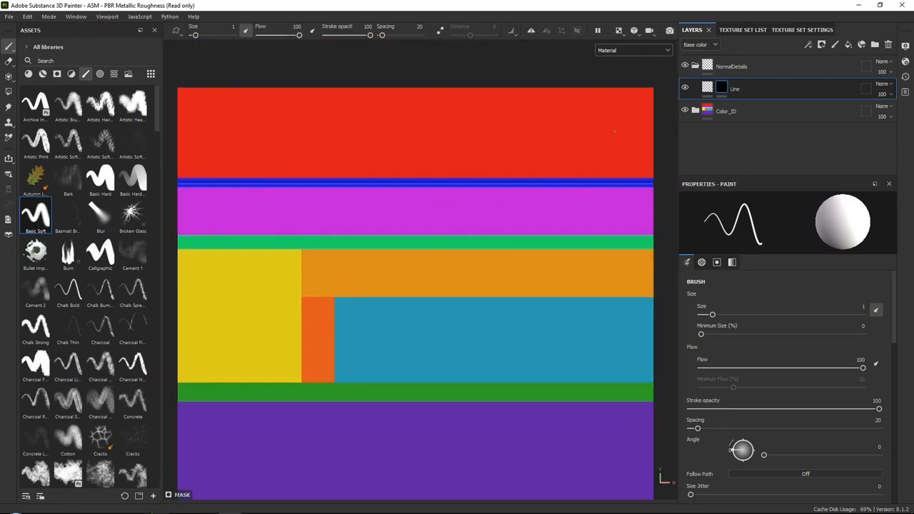
# Step: Add a Transform filter to the Line layer's mask and set its scaling to 105
pyautogui.click(809, 44)
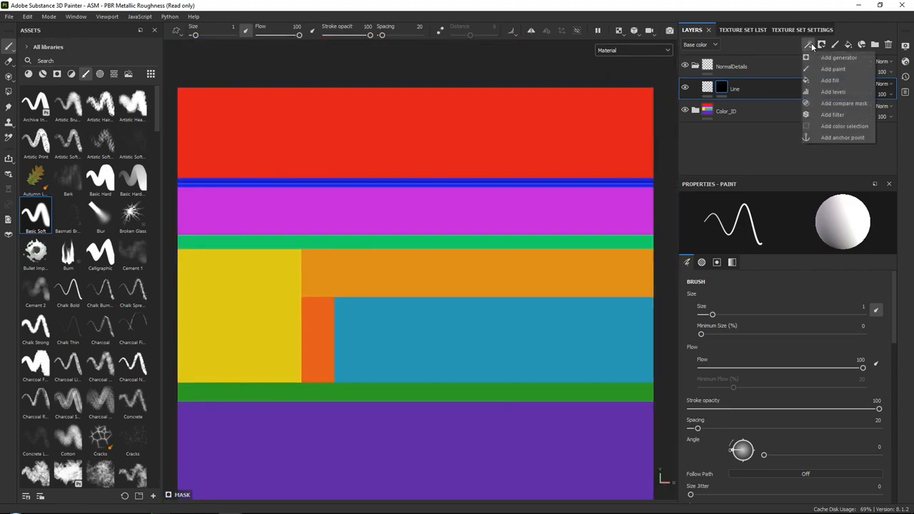
pyautogui.click(828, 115)
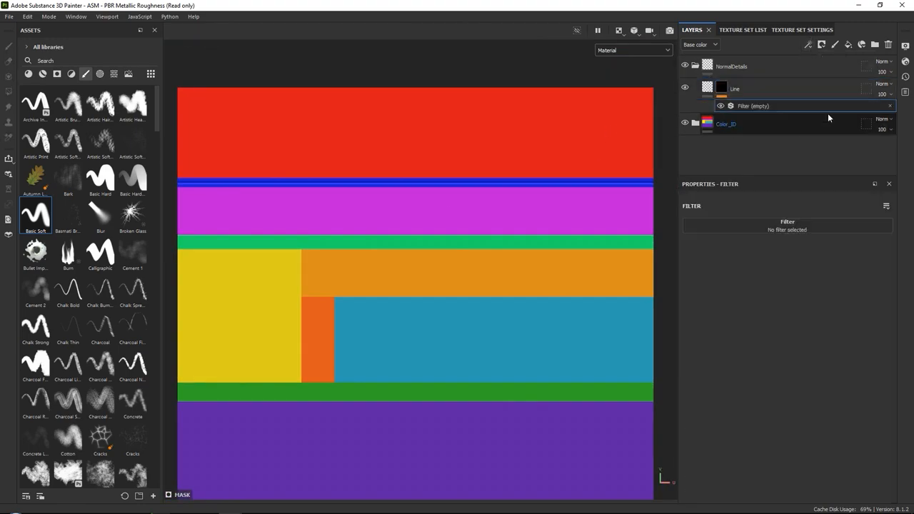
pyautogui.click(797, 225)
pyautogui.scroll(-5, 811, 261)
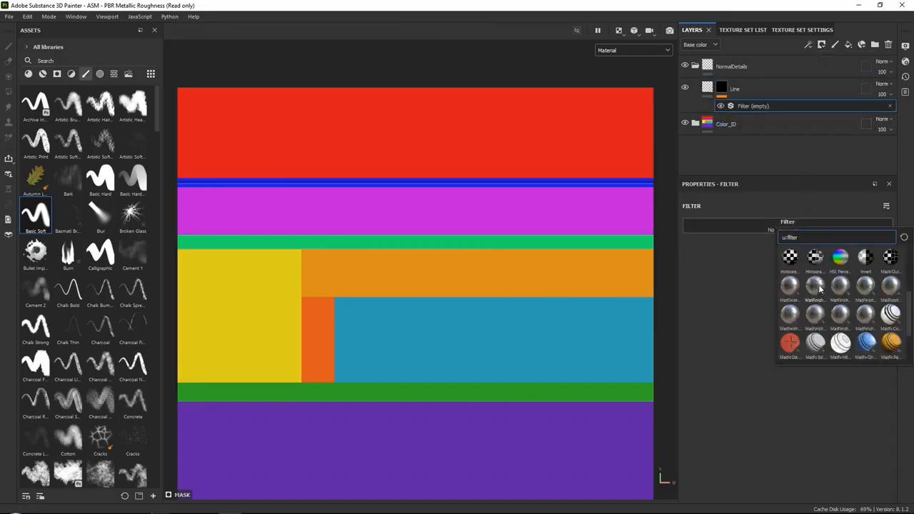
pyautogui.click(840, 347)
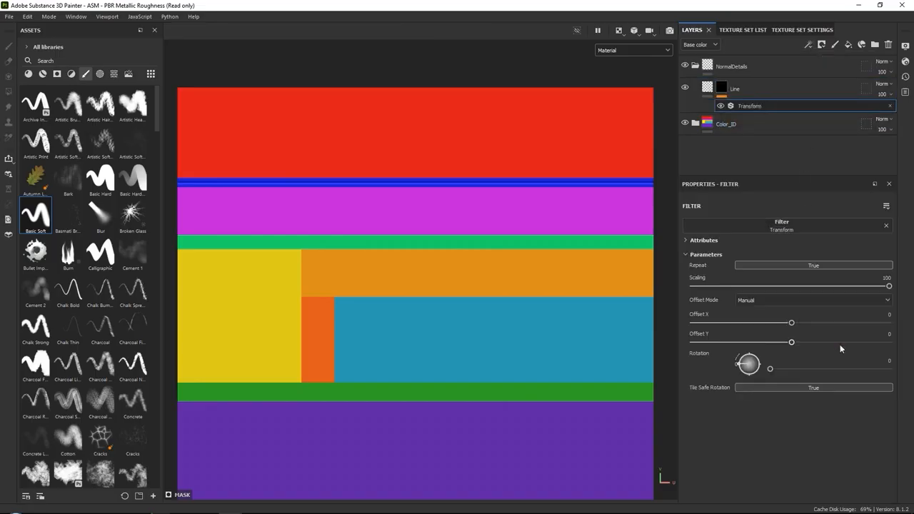
pyautogui.click(885, 277)
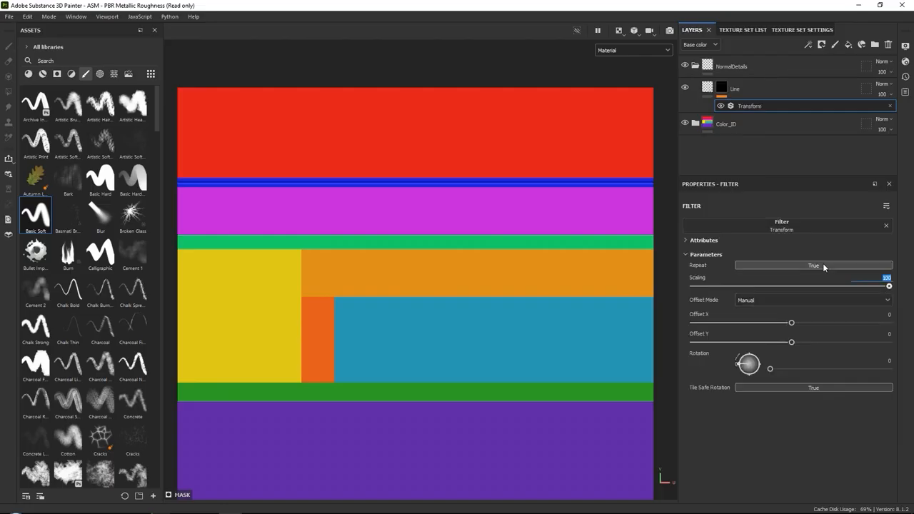
pyautogui.write('10')
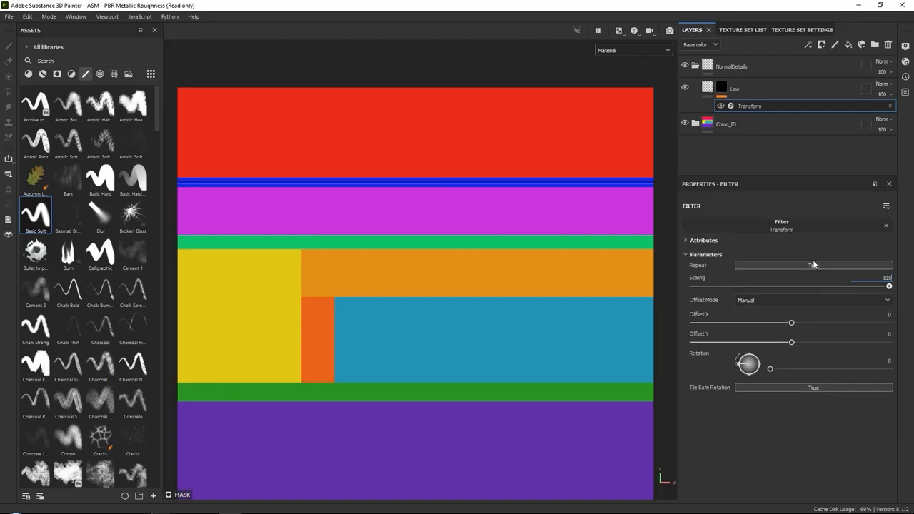
pyautogui.press('Return')
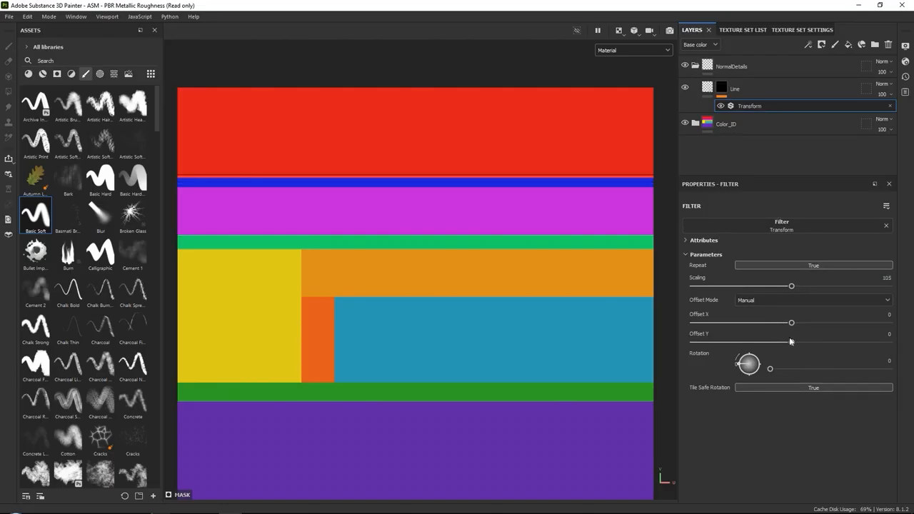
# Step: Set the Transform filter's Offset Y to -0.015 so the line sits inside the blue strip
pyautogui.scroll(3, 634, 166)
pyautogui.keyDown('alt'); pyautogui.moveTo(669, 187); pyautogui.dragTo(417, 222, button='middle'); pyautogui.keyUp('alt')
pyautogui.scroll(5, 378, 221)
pyautogui.scroll(2, 368, 223)
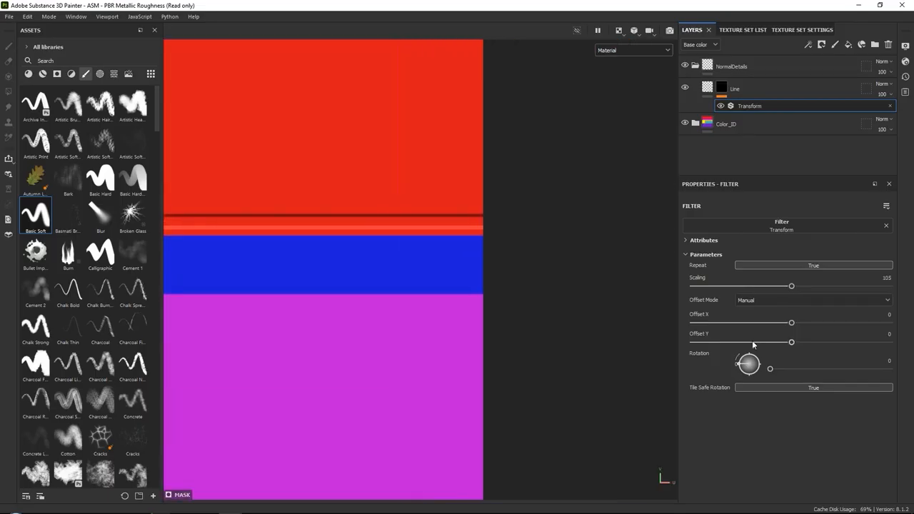
pyautogui.moveTo(791, 343); pyautogui.dragTo(790, 343)
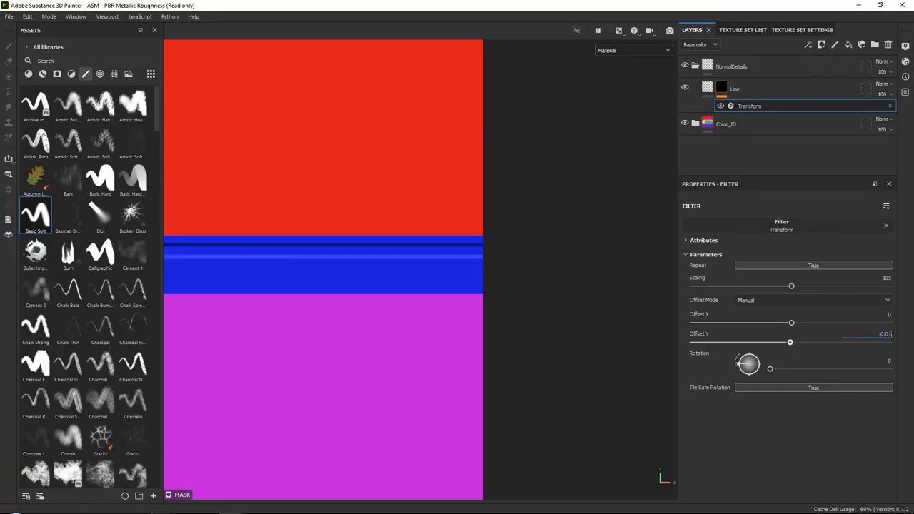
pyautogui.write('5')
pyautogui.press('Return')
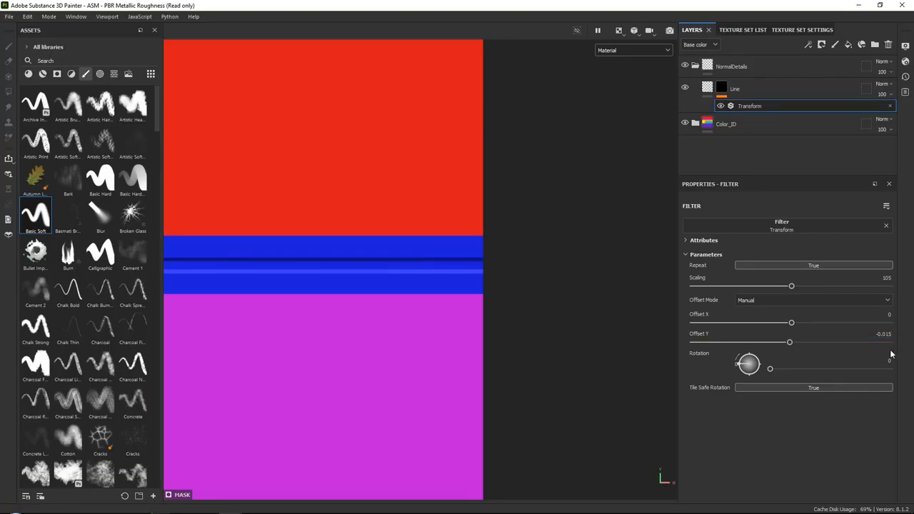
# Step: Examine the scaled line at the plane's edges and in the overall trim sheet
pyautogui.scroll(-3, 405, 239)
pyautogui.keyDown('alt'); pyautogui.moveTo(410, 258); pyautogui.dragTo(665, 251, button='middle'); pyautogui.keyUp('alt')
pyautogui.keyDown('alt'); pyautogui.moveTo(371, 222); pyautogui.dragTo(575, 215, button='middle'); pyautogui.keyUp('alt')
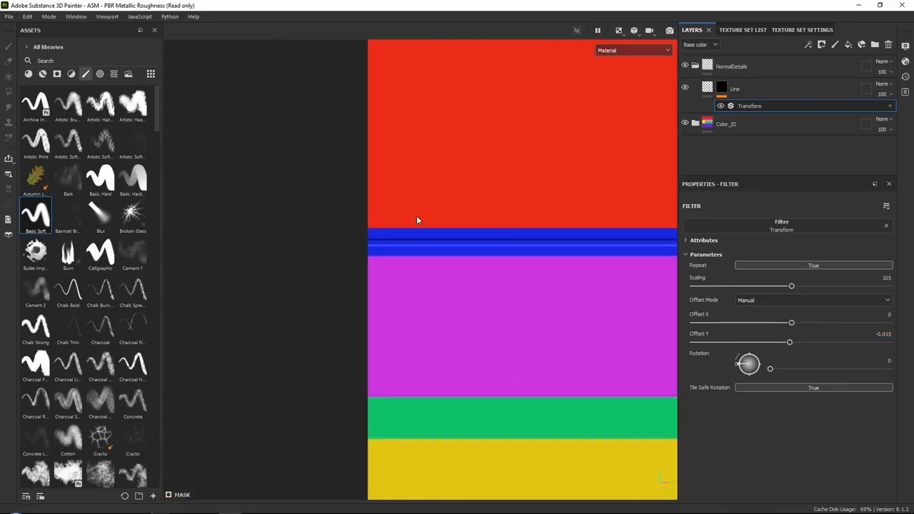
pyautogui.keyDown('alt'); pyautogui.moveTo(376, 242); pyautogui.dragTo(478, 233, button='middle'); pyautogui.keyUp('alt')
pyautogui.scroll(5, 477, 233)
pyautogui.scroll(-5, 447, 228)
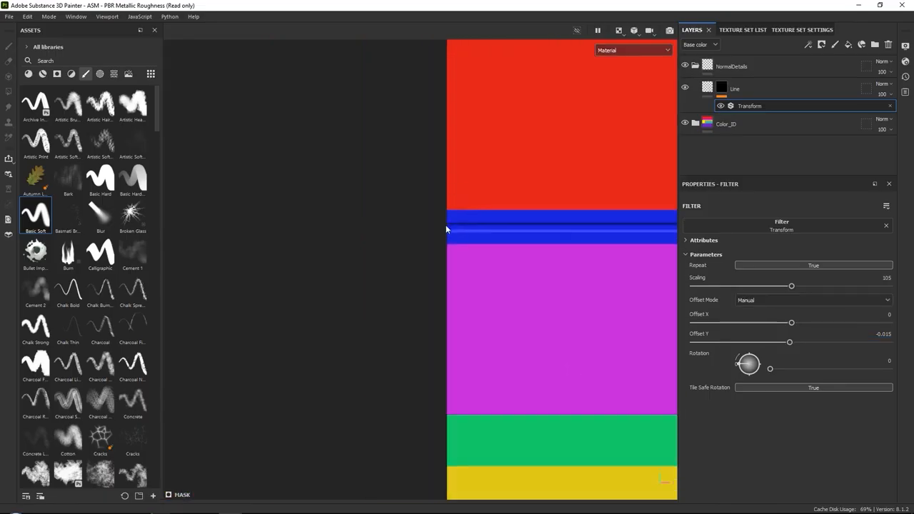
pyautogui.keyDown('alt'); pyautogui.moveTo(451, 231); pyautogui.dragTo(327, 248, button='middle'); pyautogui.keyUp('alt')
pyautogui.scroll(-1, 329, 245)
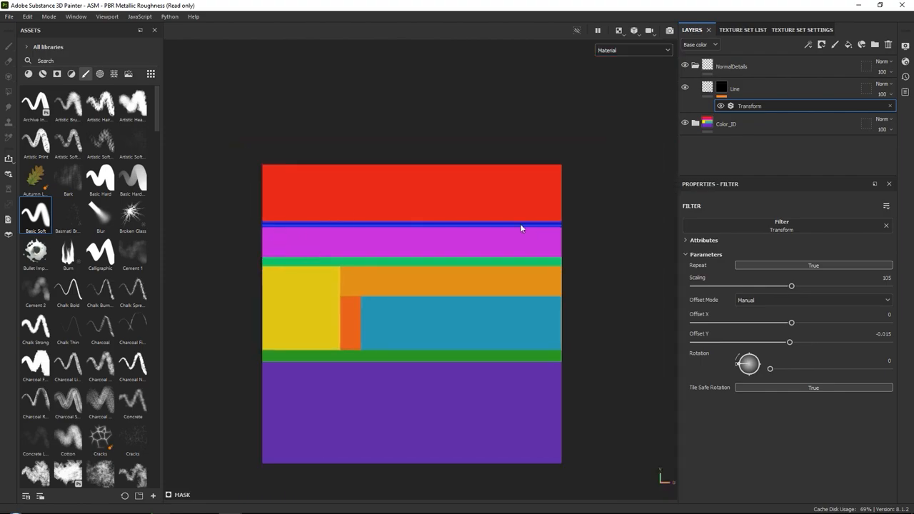
pyautogui.keyDown('alt'); pyautogui.moveTo(469, 248); pyautogui.dragTo(473, 233, button='middle'); pyautogui.keyUp('alt')
# Step: Switch the main shader to pbr-metal-rough-with-alpha-test
pyautogui.hotkey('alt', 'Tab')
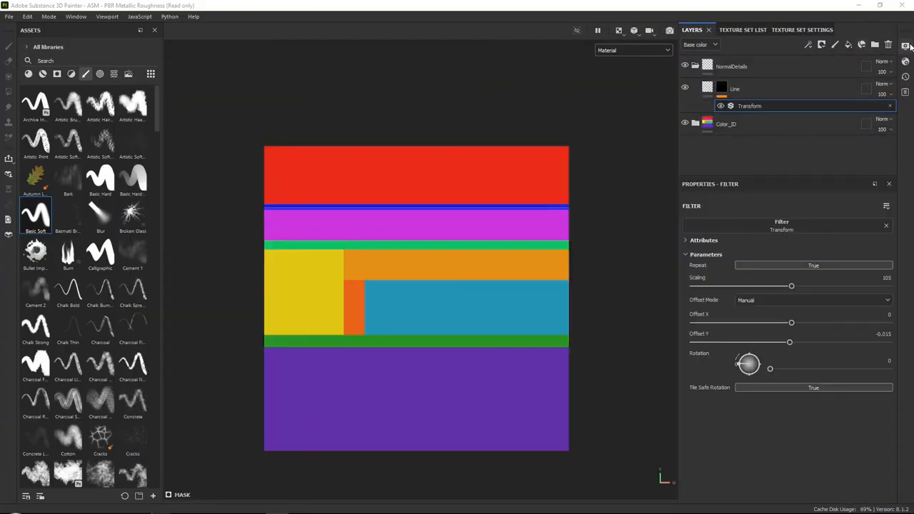
pyautogui.click(905, 63)
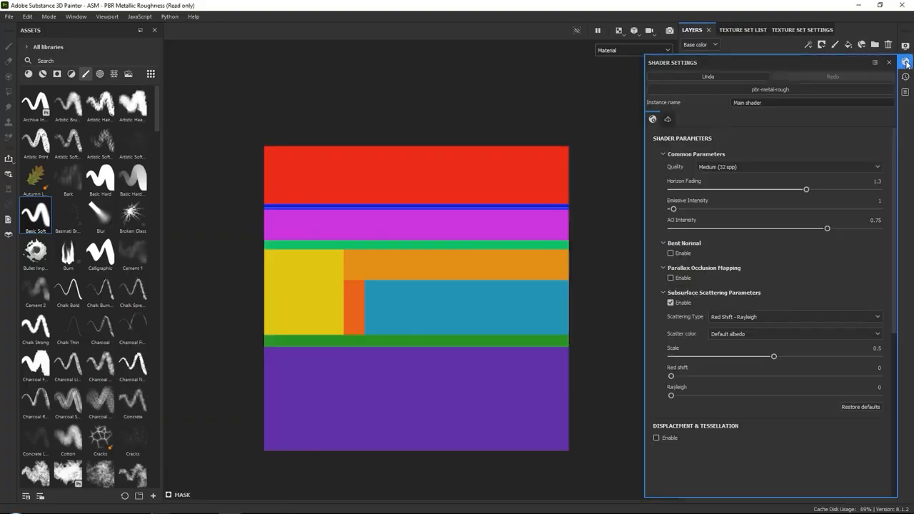
pyautogui.click(780, 90)
pyautogui.moveTo(817, 179)
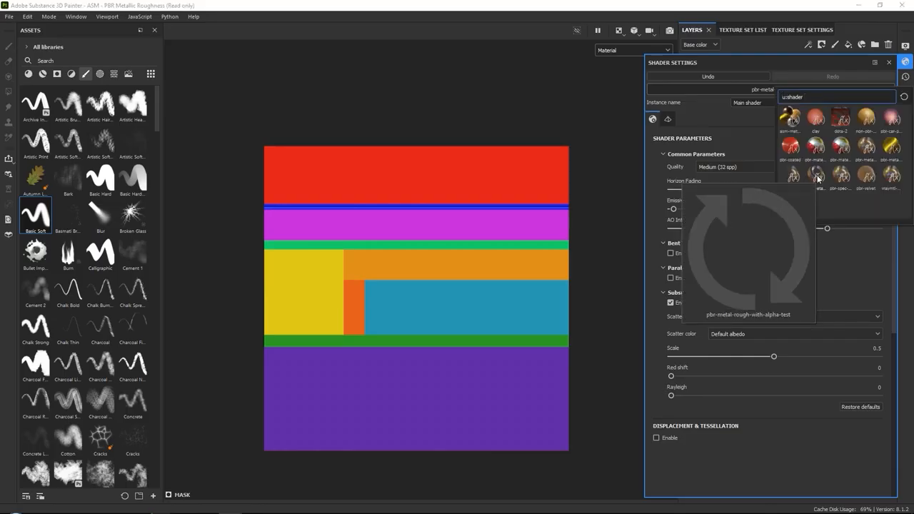
pyautogui.click(812, 175)
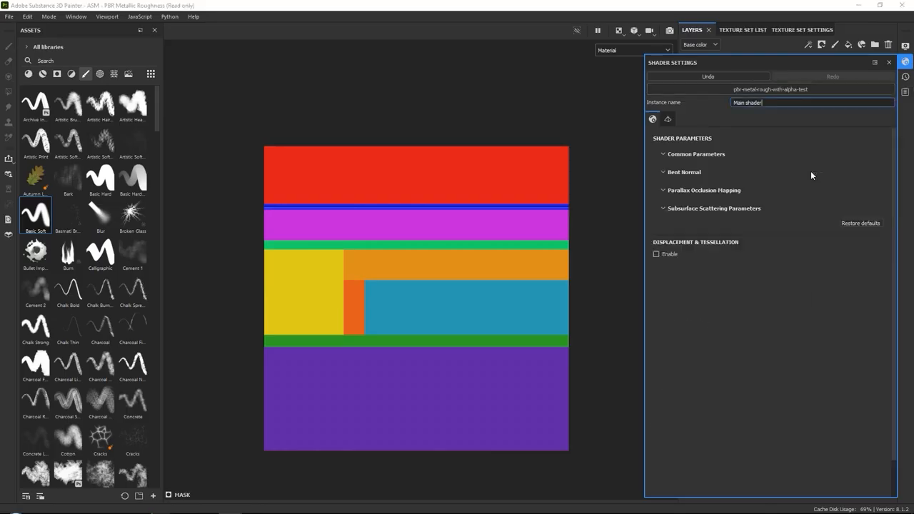
pyautogui.click(888, 63)
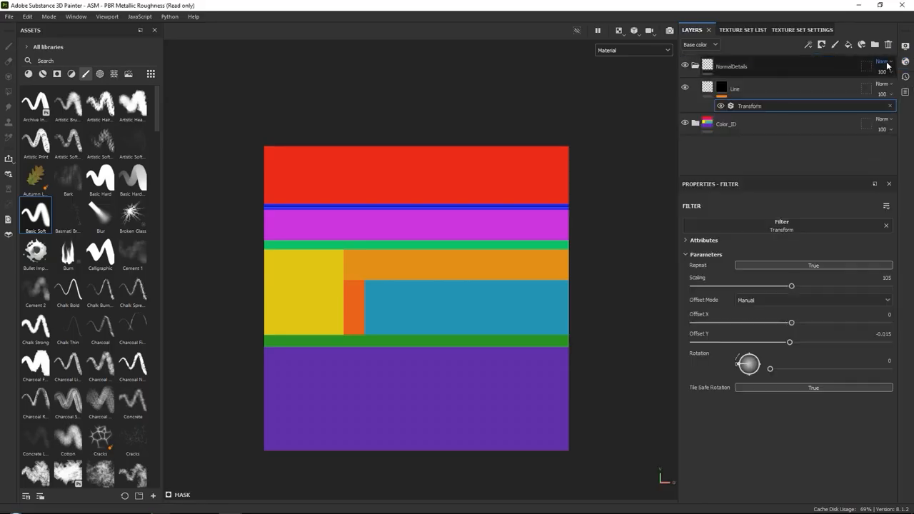
# Step: Add an Opacity channel to the texture set and return to the layer stack
pyautogui.click(793, 30)
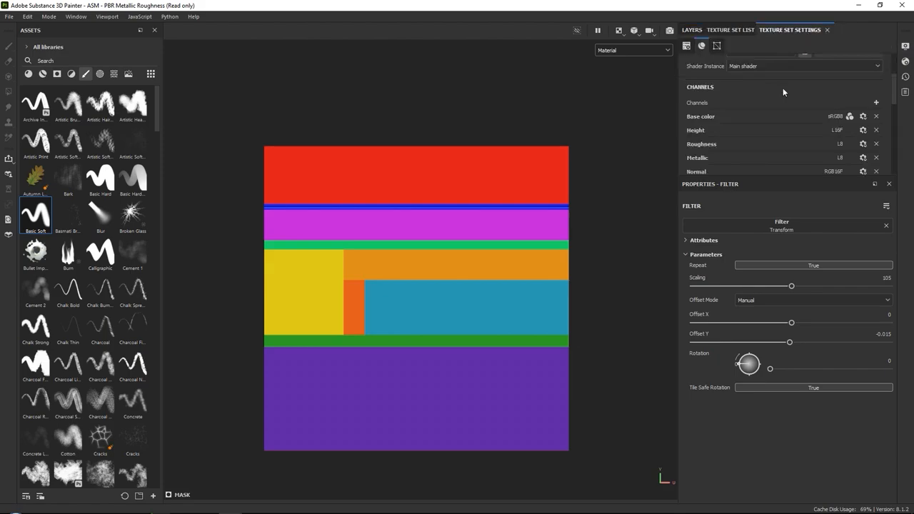
pyautogui.click(876, 103)
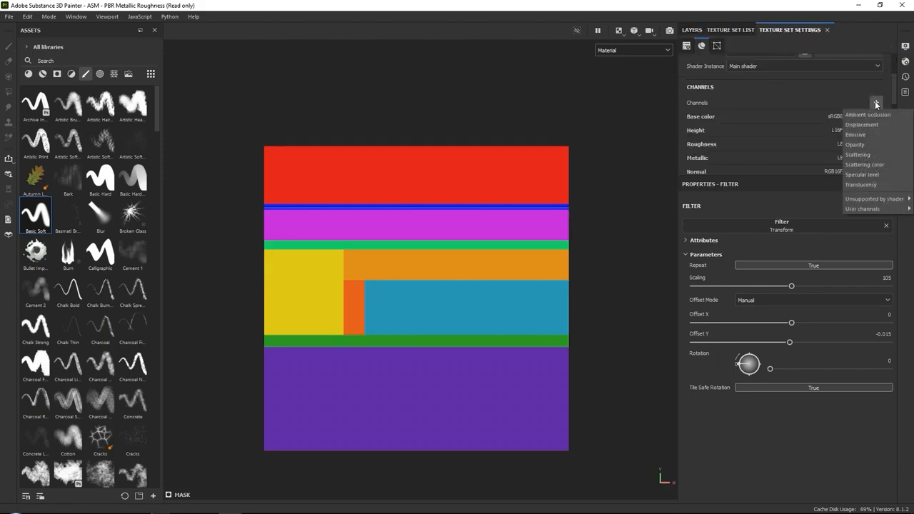
pyautogui.click(861, 144)
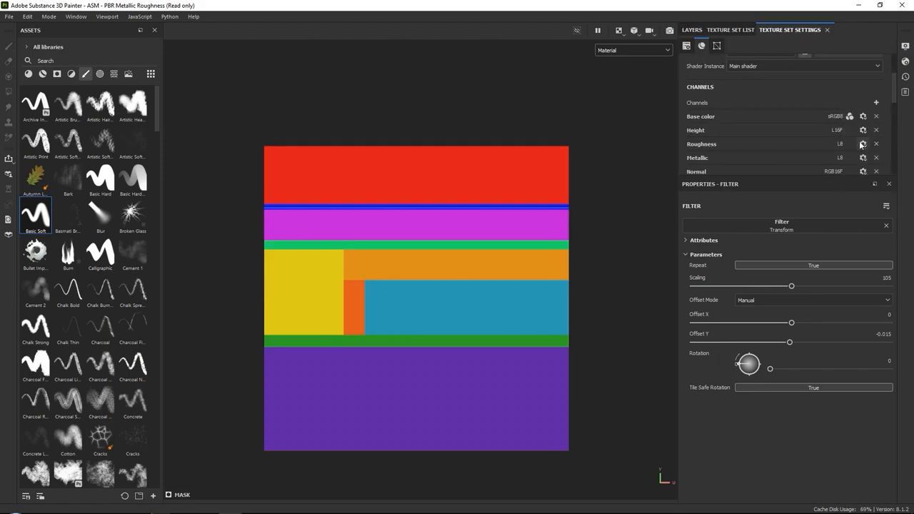
pyautogui.click(687, 31)
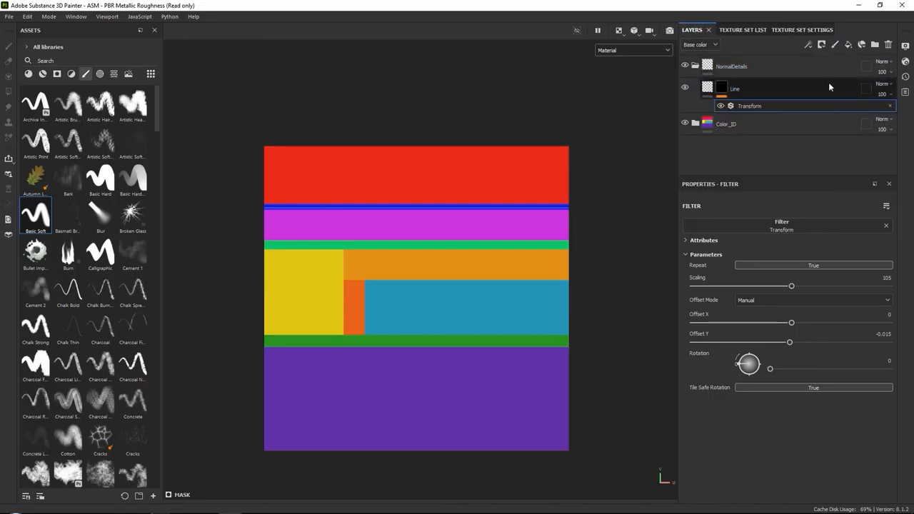
# Step: Duplicate the Line layer and remove the Transform filter from the copy
pyautogui.click(805, 85)
pyautogui.rightClick(805, 86)
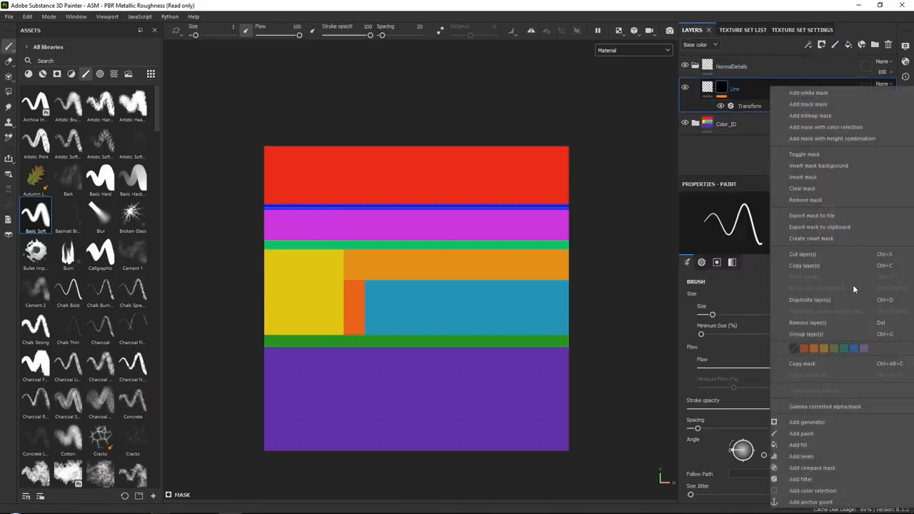
pyautogui.click(800, 299)
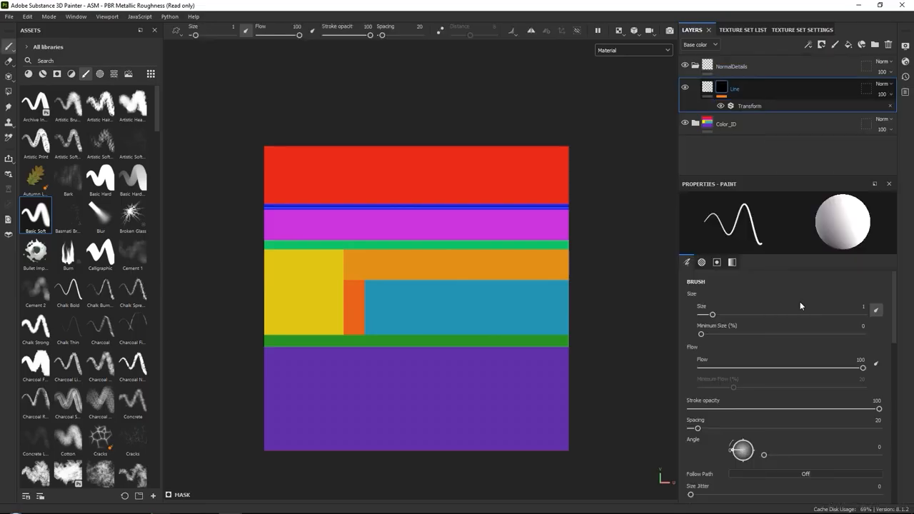
pyautogui.click(884, 106)
# Step: Give the duplicated line layer a fresh black mask and rename it Vent
pyautogui.click(822, 44)
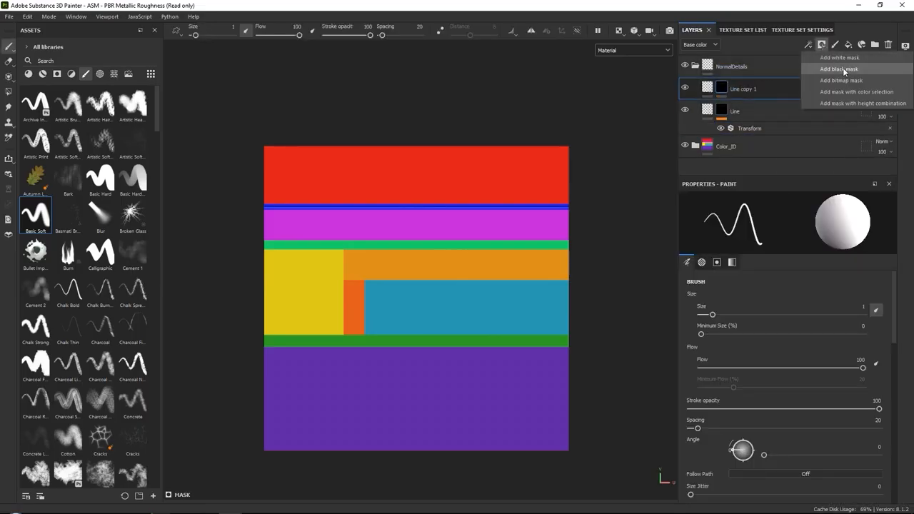
pyautogui.click(842, 70)
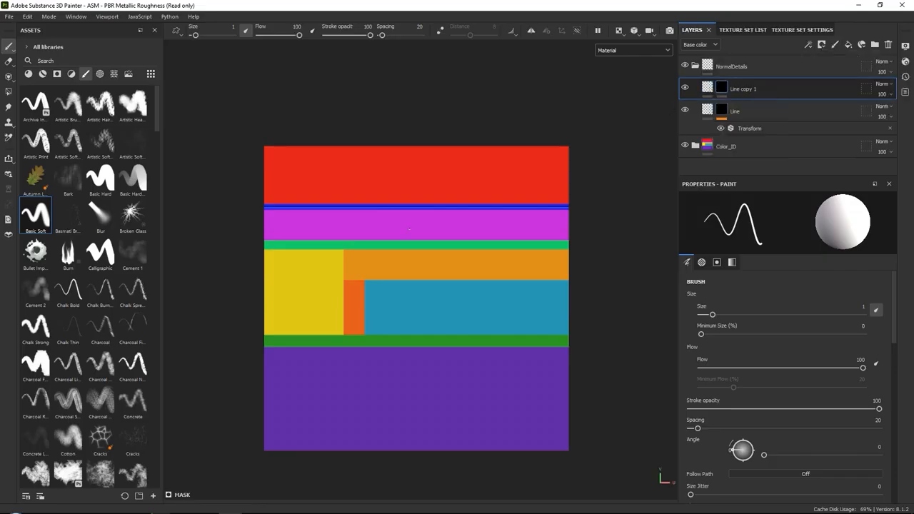
pyautogui.scroll(2, 384, 219)
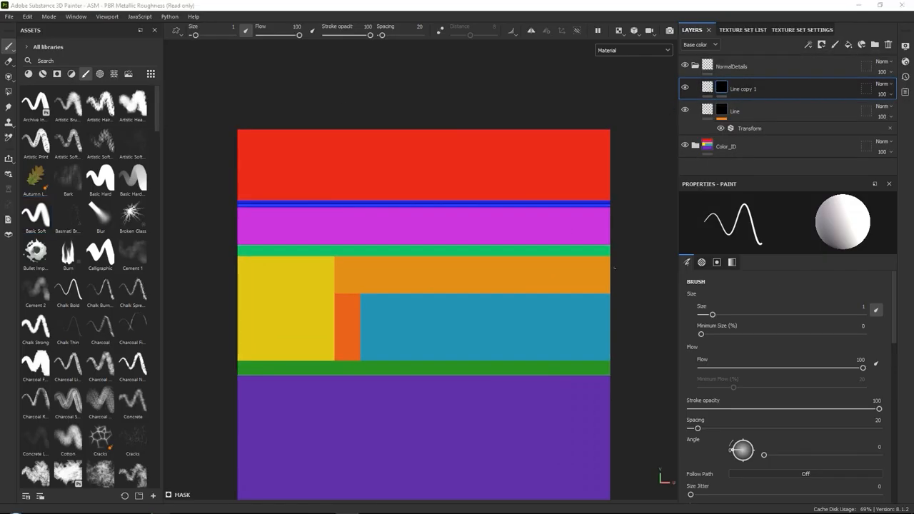
pyautogui.doubleClick(743, 90)
pyautogui.write('Vent')
pyautogui.press('Return')
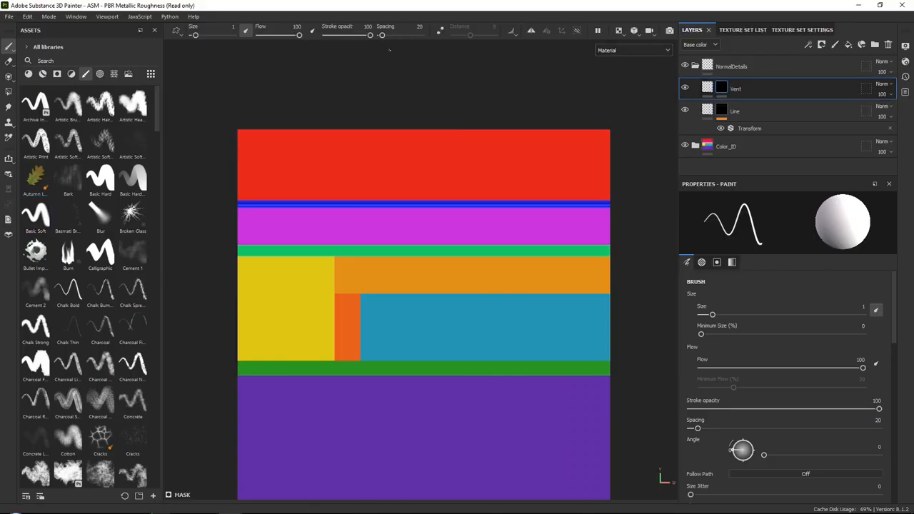
# Step: Add a fill to the Vent layer's mask and assign the Tile Generator texture to its grayscale
pyautogui.click(114, 74)
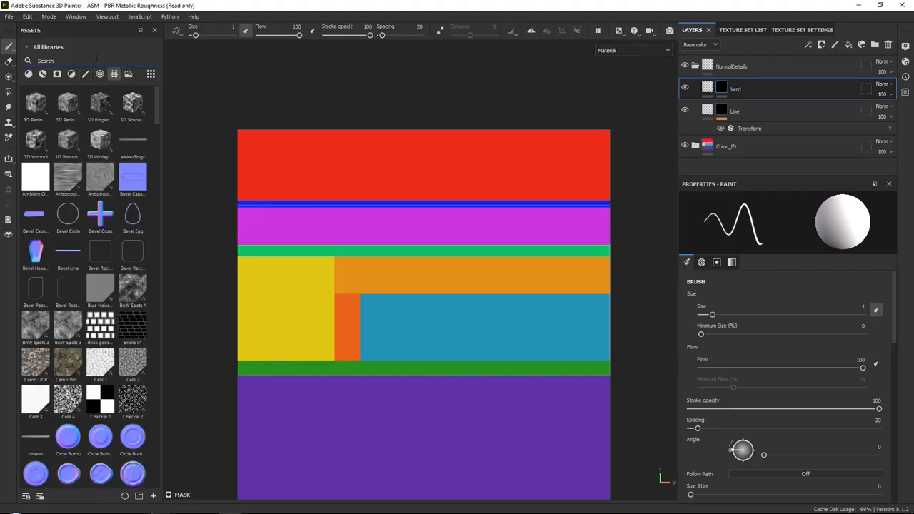
pyautogui.write('tile')
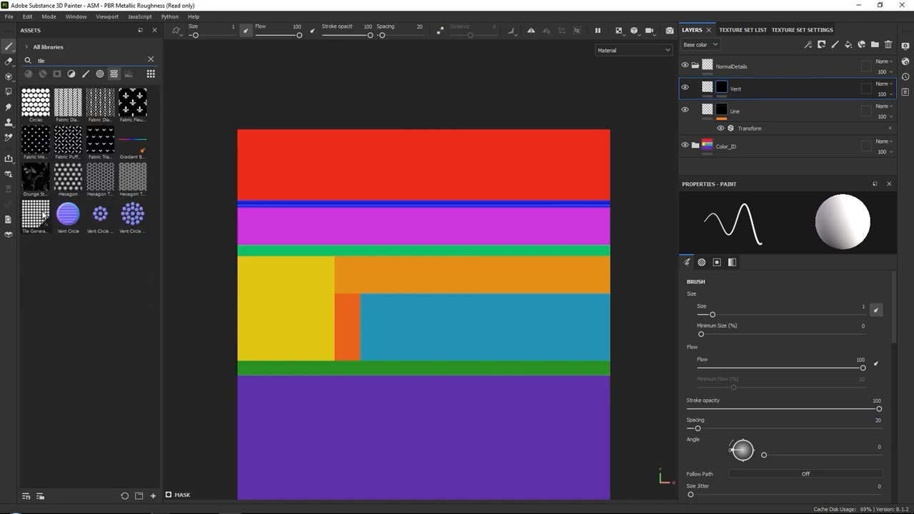
pyautogui.moveTo(48, 221); pyautogui.dragTo(728, 89)
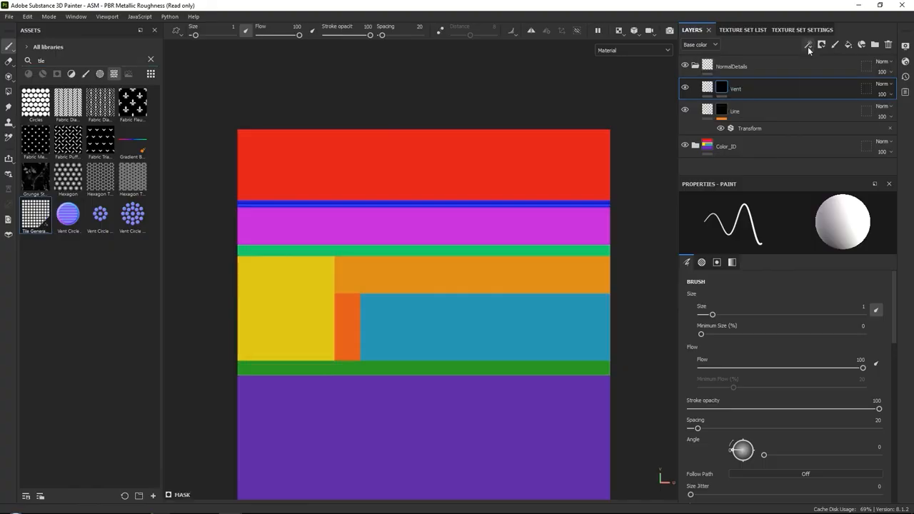
pyautogui.click(807, 45)
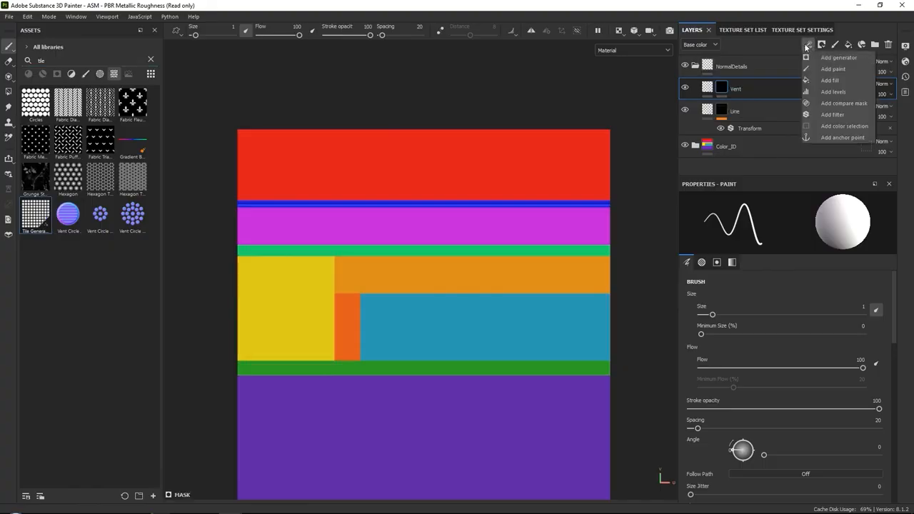
pyautogui.click(830, 80)
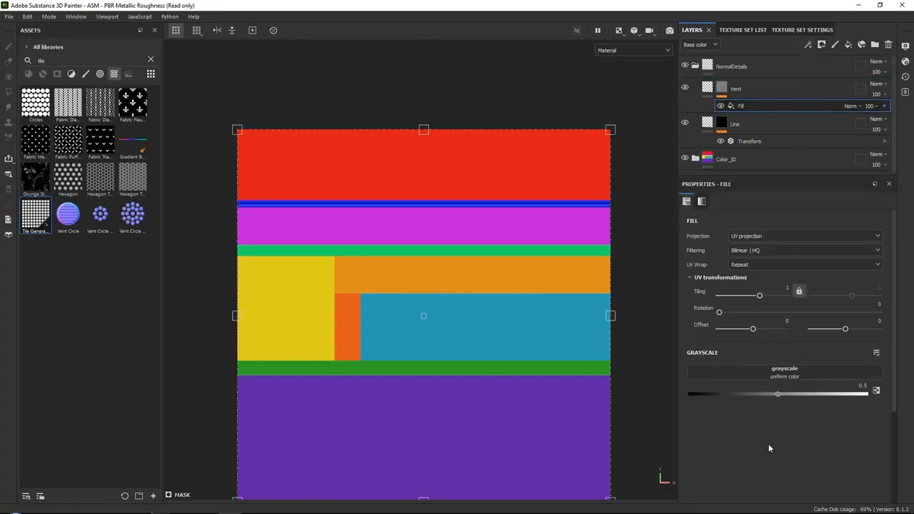
pyautogui.moveTo(35, 214); pyautogui.dragTo(828, 372)
# Step: Set the Tile Generator's pattern type to Capsule
pyautogui.scroll(-2, 793, 328)
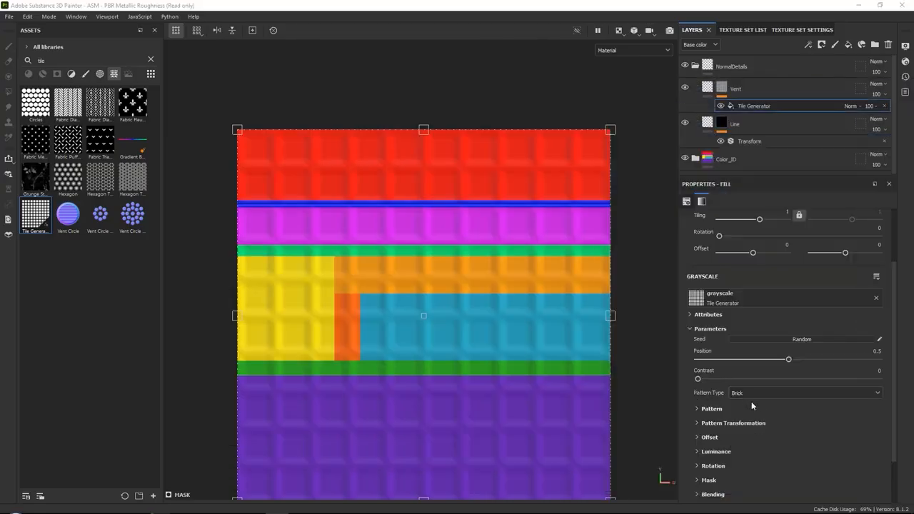
pyautogui.click(757, 394)
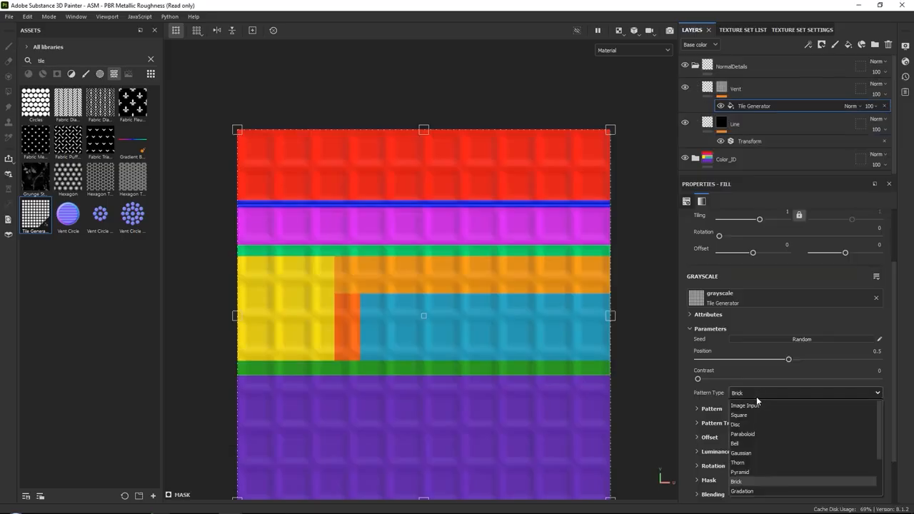
pyautogui.scroll(-3, 752, 475)
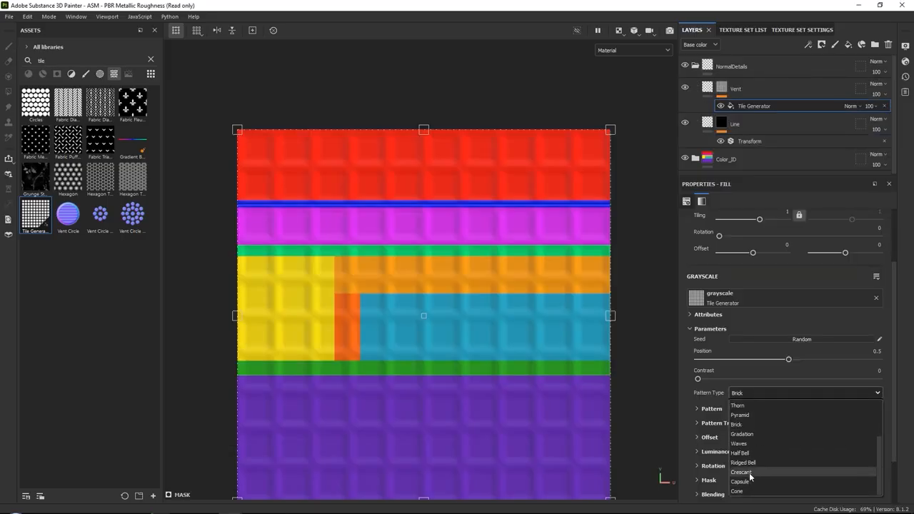
pyautogui.click(749, 479)
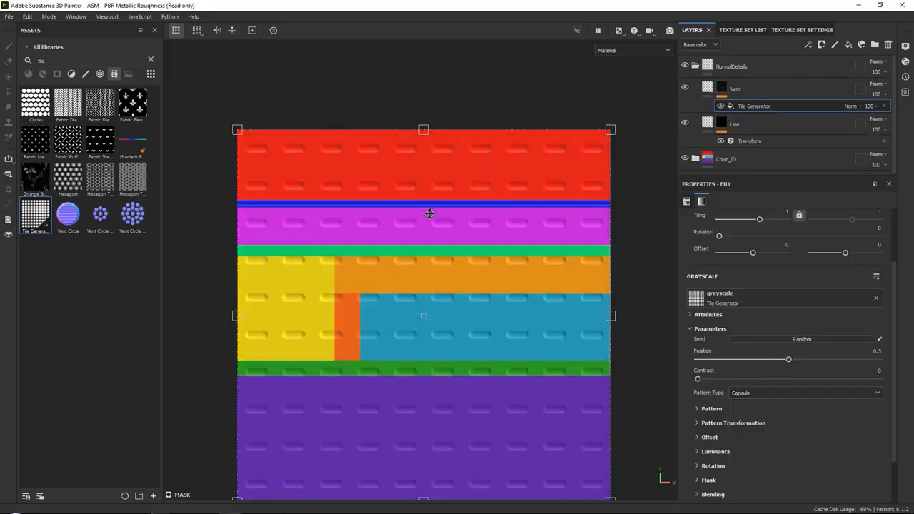
# Step: Set the capsule pattern's angle to 90
pyautogui.click(696, 409)
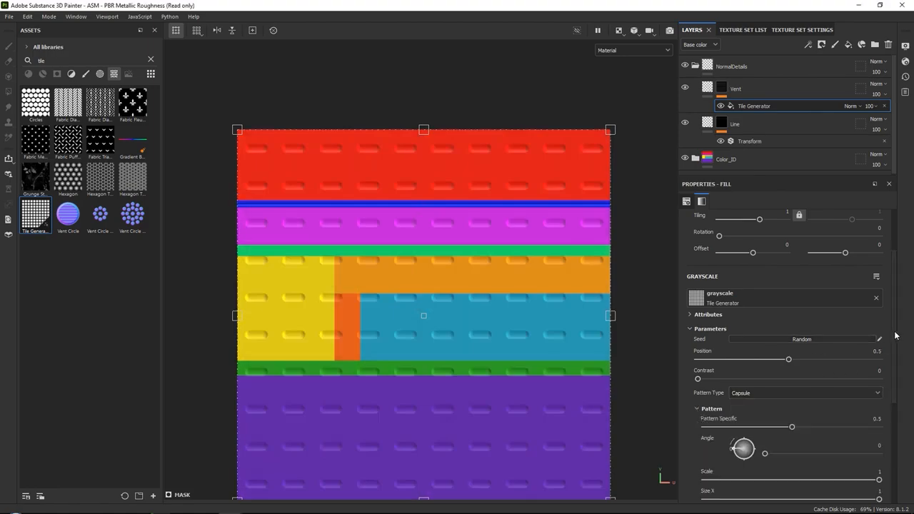
pyautogui.scroll(-1, 894, 361)
pyautogui.scroll(-2, 894, 361)
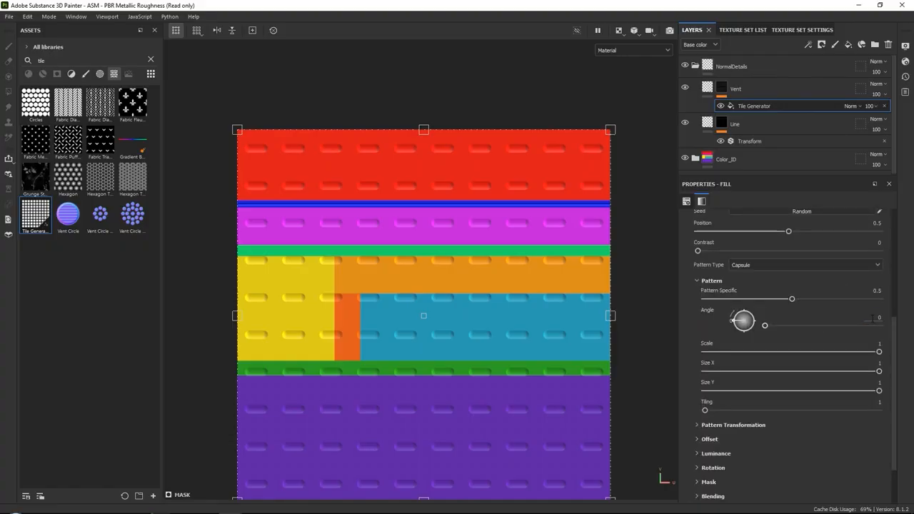
pyautogui.write('90')
pyautogui.press('Return')
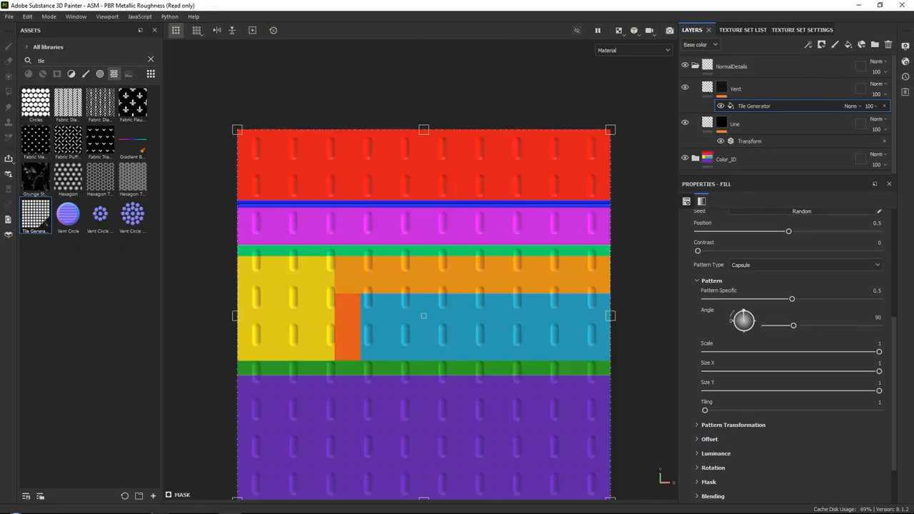
# Step: Set the pattern transformation to Number X 38 and Number Y 33
pyautogui.click(695, 425)
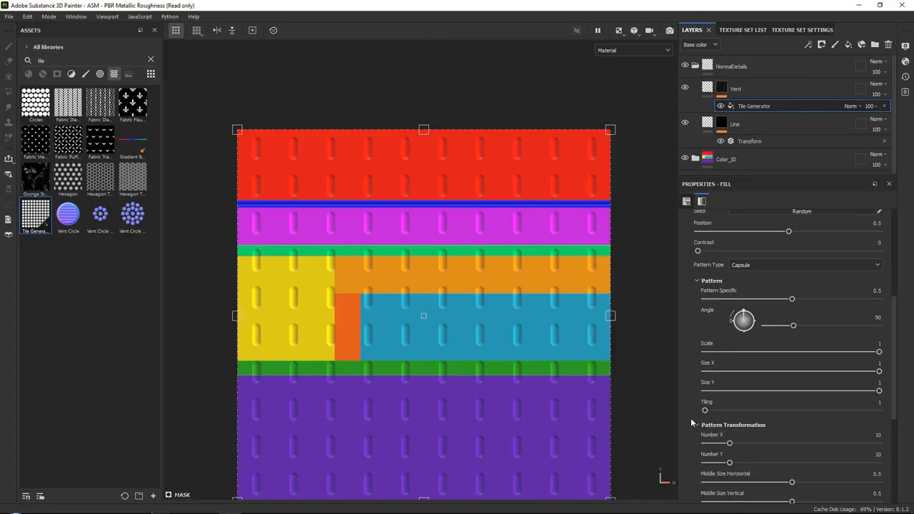
pyautogui.scroll(-2, 691, 421)
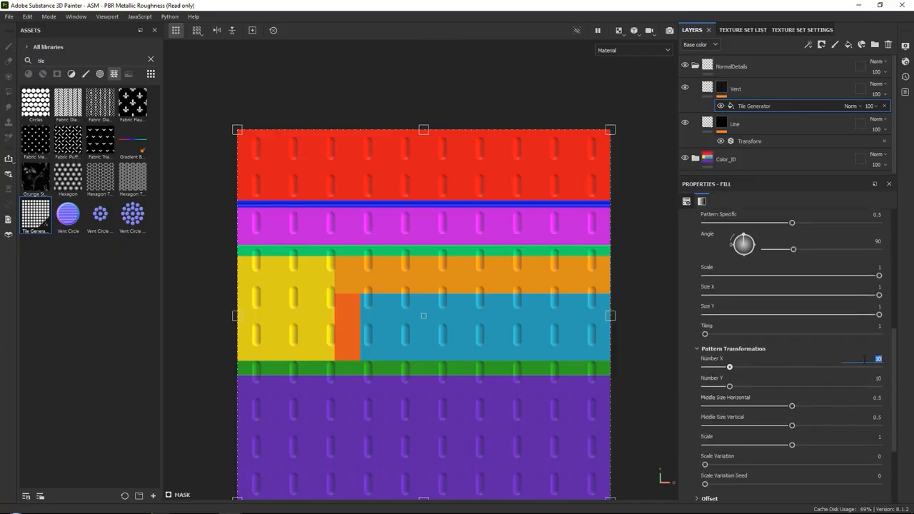
pyautogui.write('38')
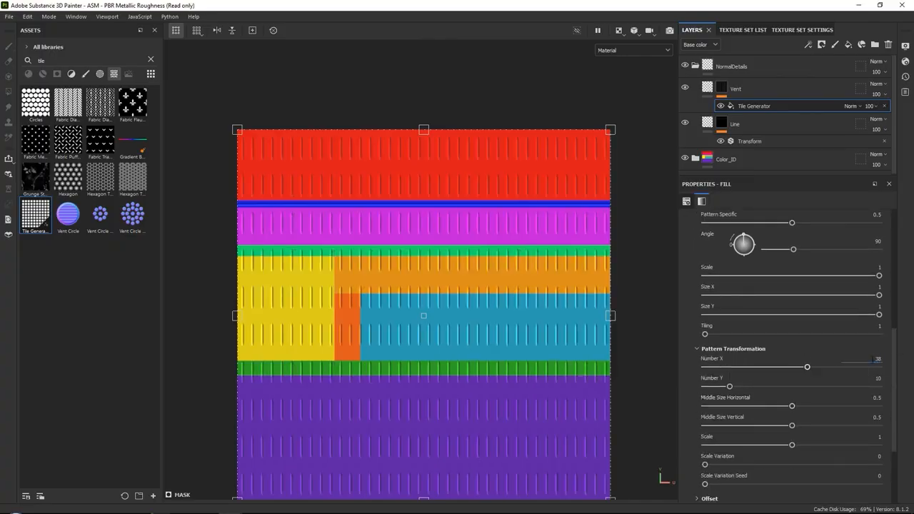
pyautogui.press('Return')
pyautogui.write('33')
pyautogui.press('Return')
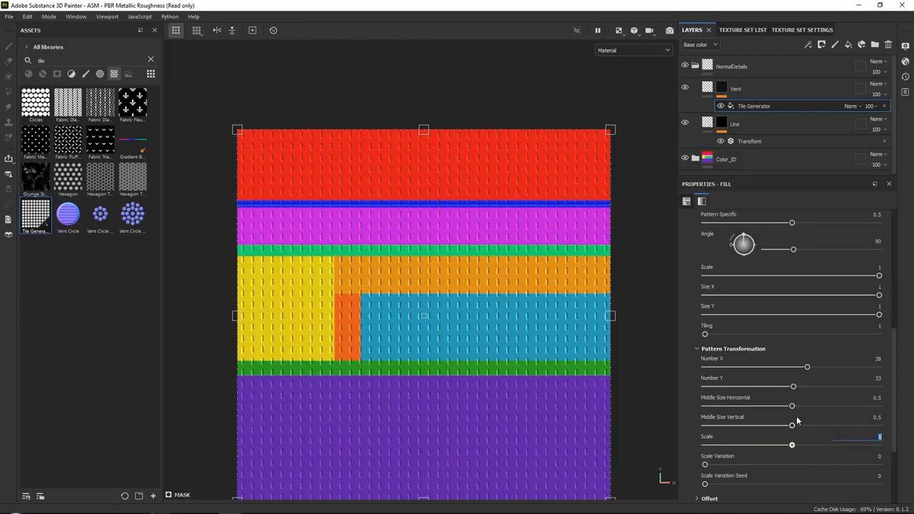
# Step: Set the pattern transformation scale to 1.6, check the capsule spacing up close, and reduce the scale to 1.5
pyautogui.press('Return')
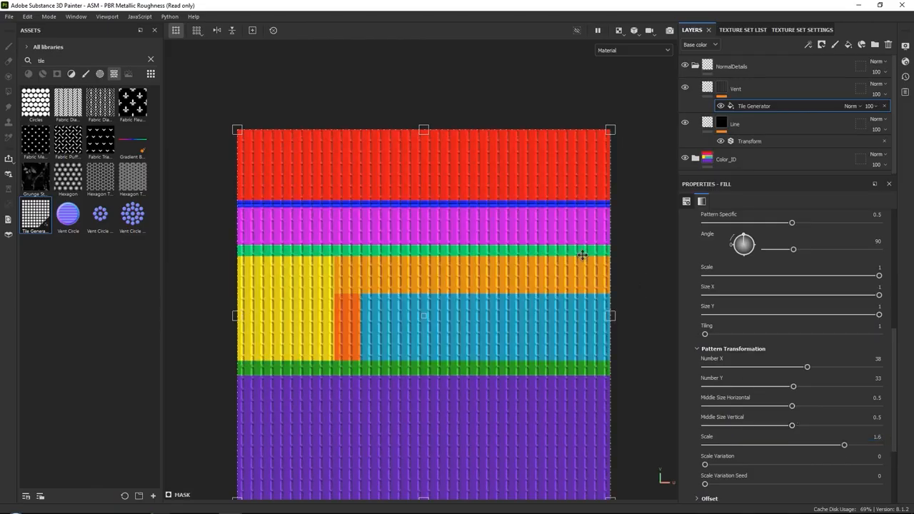
pyautogui.scroll(3, 483, 252)
pyautogui.scroll(2, 484, 253)
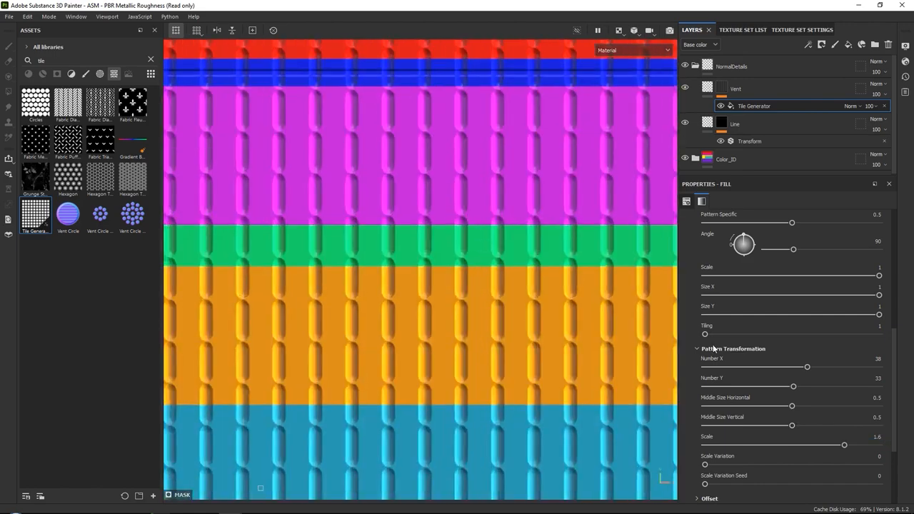
pyautogui.press('Return')
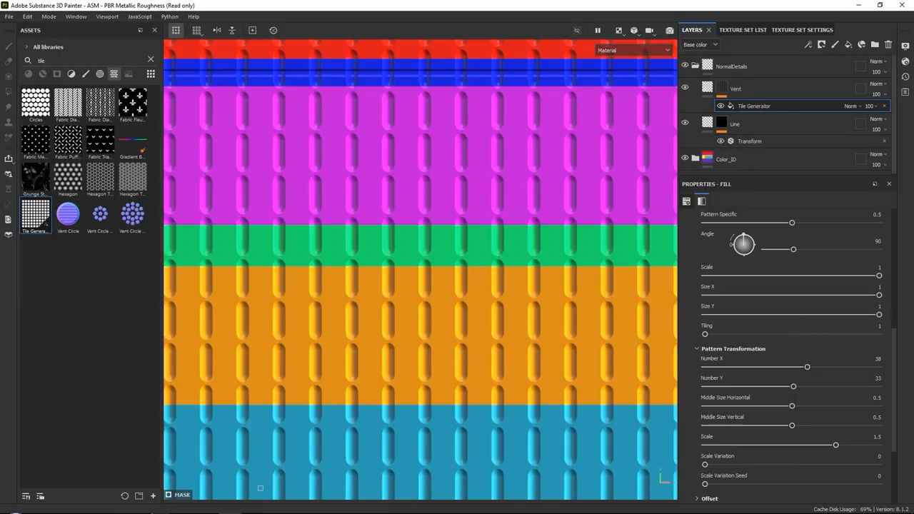
# Step: Stagger the capsule rows by setting the pattern's Offset to 0.5
pyautogui.click(697, 349)
pyautogui.click(696, 379)
pyautogui.scroll(-3, 690, 382)
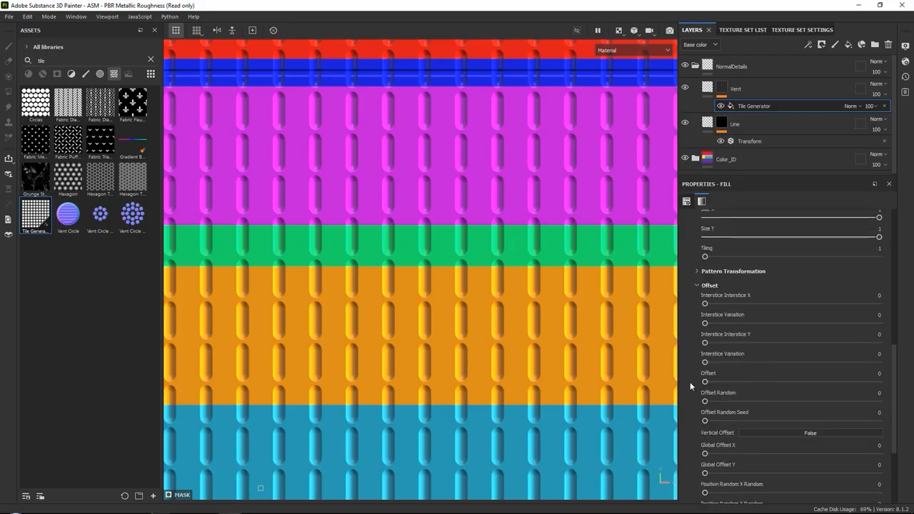
pyautogui.doubleClick(879, 373)
pyautogui.write('.5')
pyautogui.press('Return')
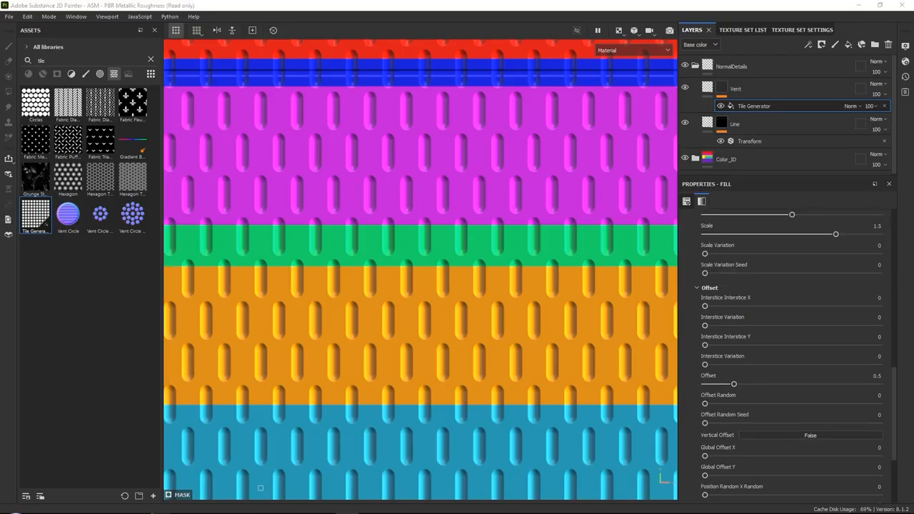
# Step: Fit the capsule rows to the magenta strip with Number Y 30 and Global Offset Y 0.01
pyautogui.scroll(5, 703, 363)
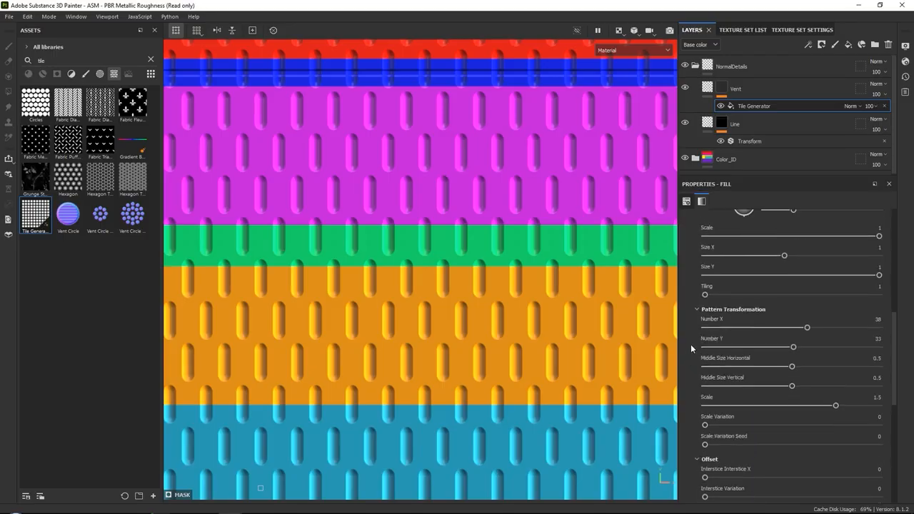
pyautogui.moveTo(791, 348); pyautogui.dragTo(786, 347)
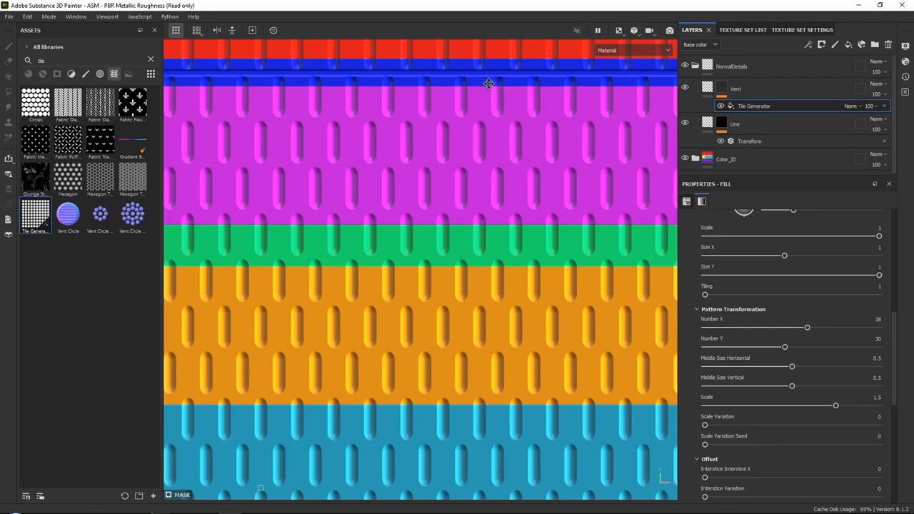
pyautogui.scroll(-5, 689, 353)
pyautogui.scroll(-2, 688, 354)
pyautogui.click(706, 361)
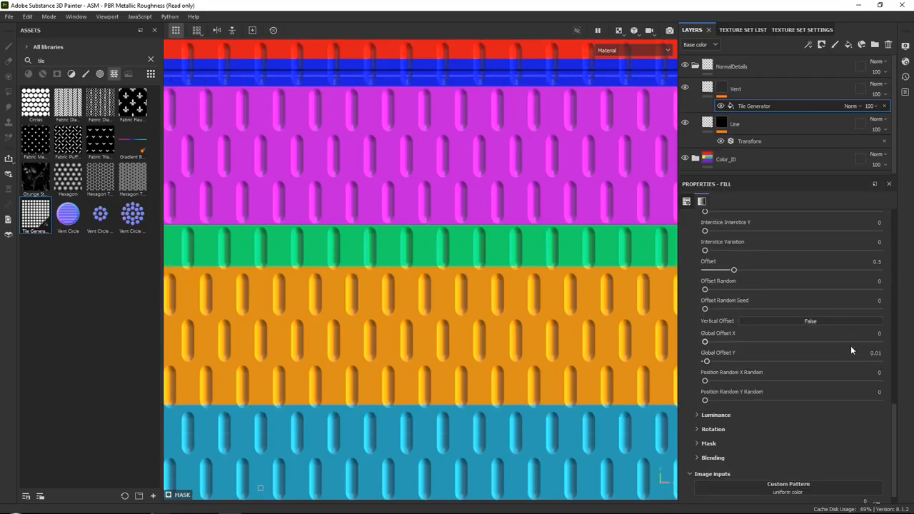
# Step: Examine how the capsule rows line up with the magenta strip across the full width of the sheet
pyautogui.moveTo(513, 150); pyautogui.dragTo(447, 171)
pyautogui.moveTo(532, 247); pyautogui.dragTo(560, 236)
pyautogui.scroll(-6, 549, 221)
pyautogui.scroll(-2, 534, 207)
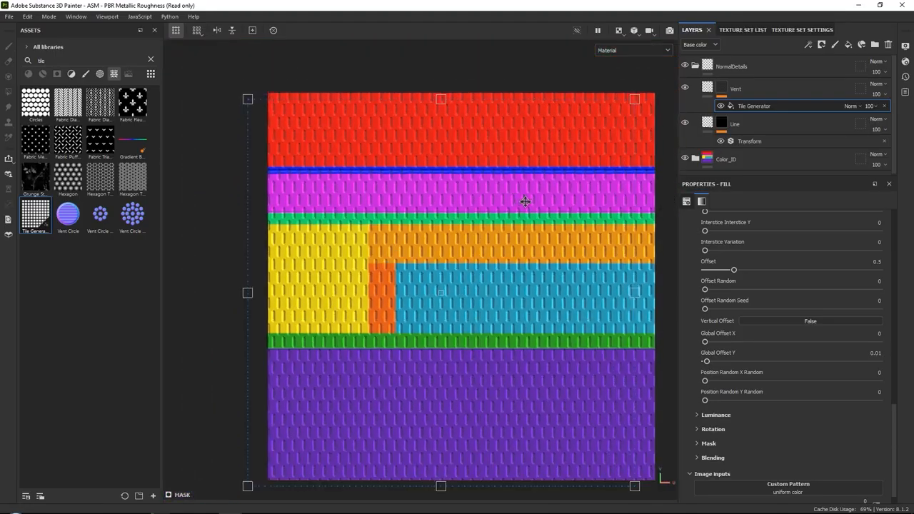
pyautogui.scroll(4, 492, 197)
pyautogui.scroll(5, 491, 198)
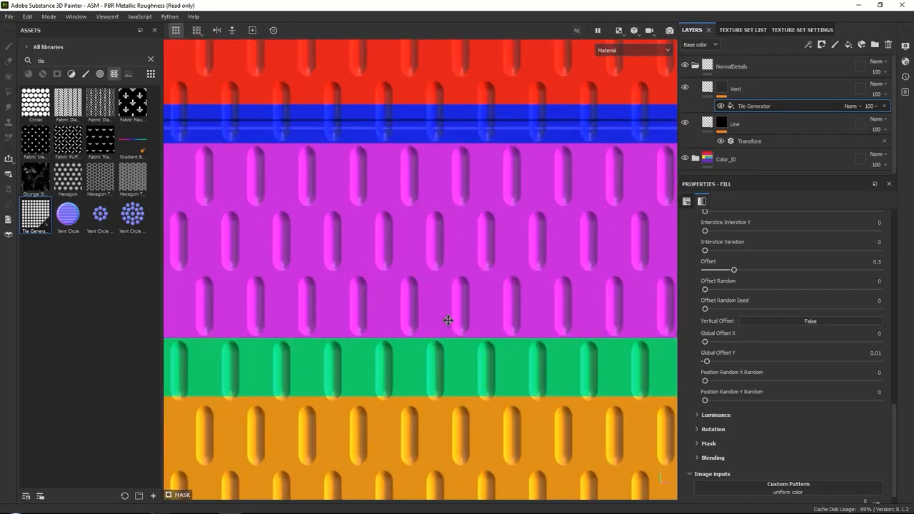
pyautogui.moveTo(608, 237)
pyautogui.keyDown('alt'); pyautogui.mouseDown(button='middle')
pyautogui.moveTo(495, 230)
pyautogui.moveTo(545, 238)
pyautogui.moveTo(423, 240)
pyautogui.moveTo(534, 236)
pyautogui.mouseUp(button='middle'); pyautogui.keyUp('alt')
pyautogui.keyDown('alt'); pyautogui.moveTo(406, 239); pyautogui.dragTo(568, 237, button='middle'); pyautogui.keyUp('alt')
pyautogui.scroll(-2, 400, 227)
pyautogui.keyDown('alt'); pyautogui.moveTo(279, 238); pyautogui.dragTo(534, 238, button='middle'); pyautogui.keyUp('alt')
pyautogui.keyDown('alt'); pyautogui.moveTo(243, 232); pyautogui.dragTo(628, 232, button='middle'); pyautogui.keyUp('alt')
pyautogui.scroll(2, 378, 226)
pyautogui.keyDown('ctrl'); pyautogui.keyDown('alt'); pyautogui.moveTo(446, 222); pyautogui.dragTo(335, 224); pyautogui.keyUp('alt'); pyautogui.keyUp('ctrl')
pyautogui.scroll(4, 382, 227)
# Step: Set the Tile Generator's Position to 0.71 to flatten the tops of the capsules
pyautogui.scroll(10, 697, 266)
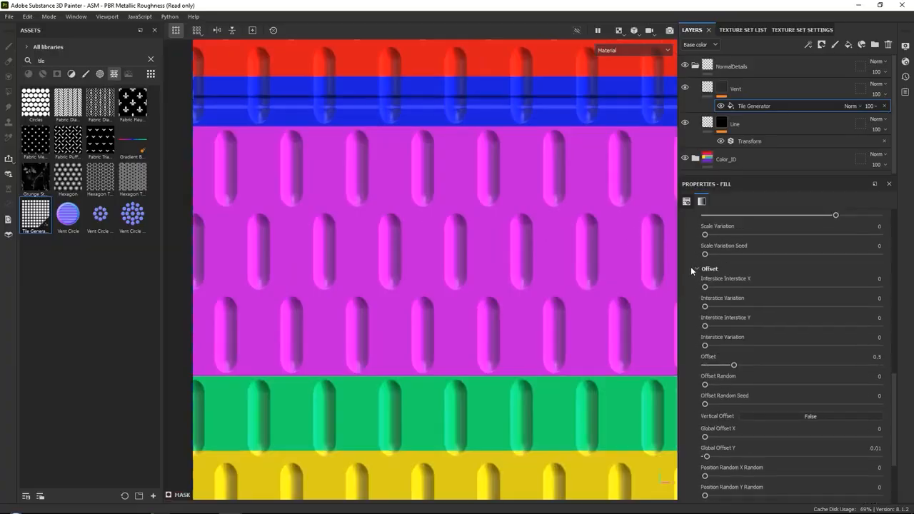
pyautogui.scroll(1, 684, 285)
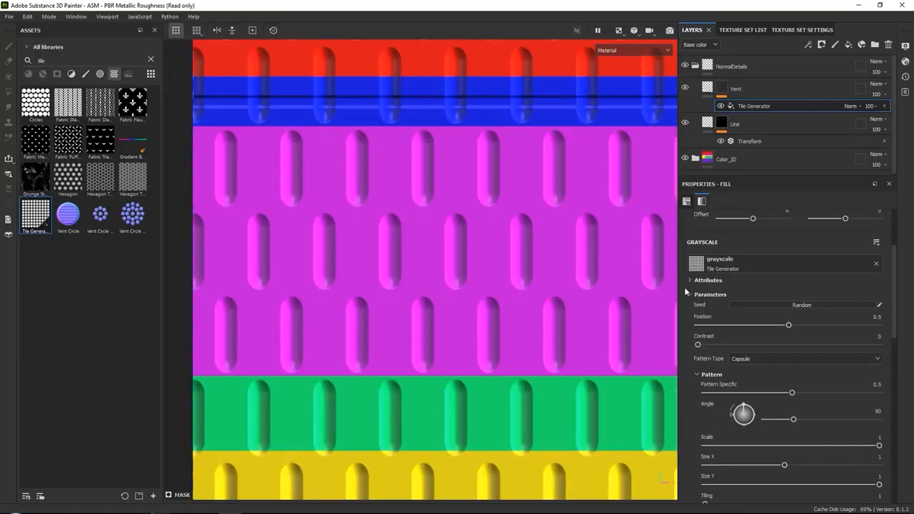
pyautogui.moveTo(789, 326); pyautogui.dragTo(827, 334)
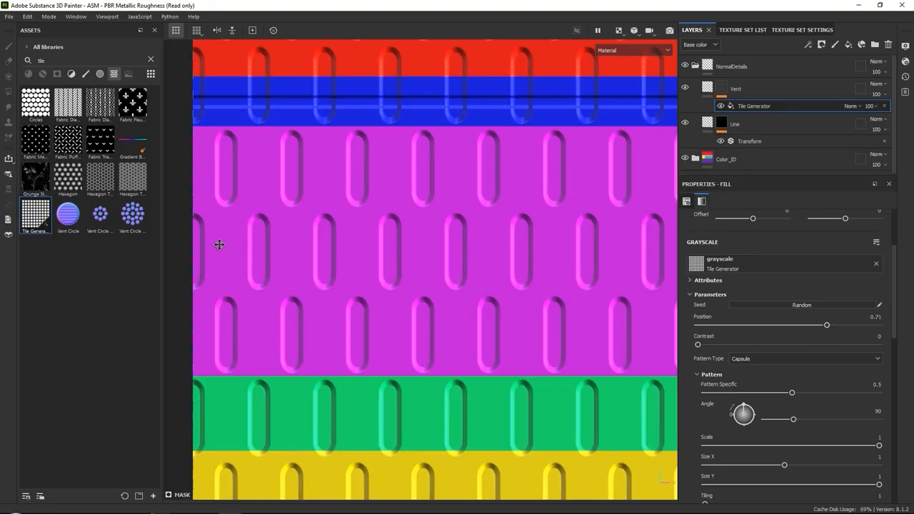
# Step: Add a fill to the Vent layer's mask using the Vent mask anchor point, blended with Multiply
pyautogui.scroll(-5, 197, 254)
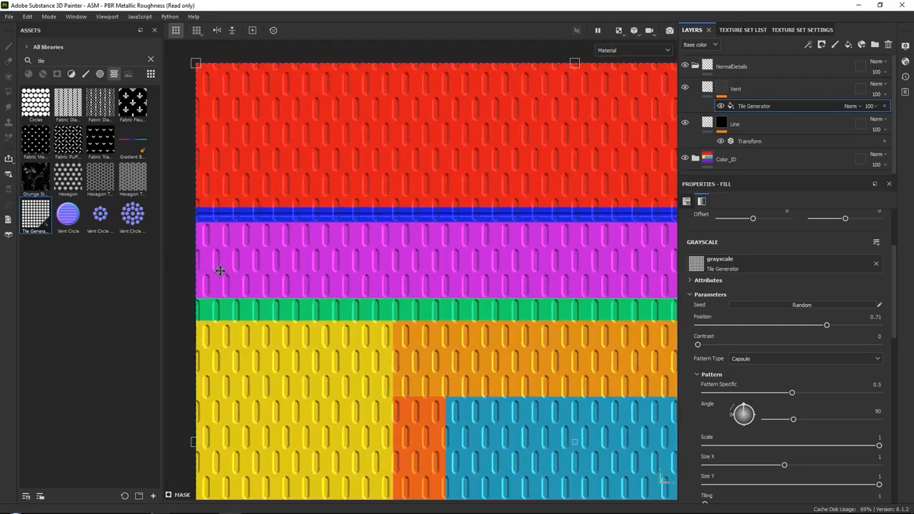
pyautogui.scroll(-2, 348, 287)
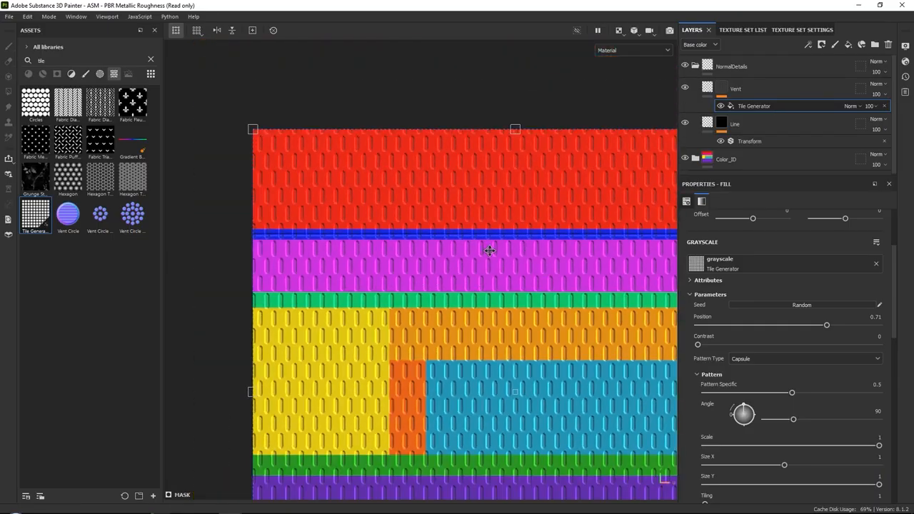
pyautogui.keyDown('alt'); pyautogui.moveTo(593, 302); pyautogui.dragTo(464, 274, button='middle'); pyautogui.keyUp('alt')
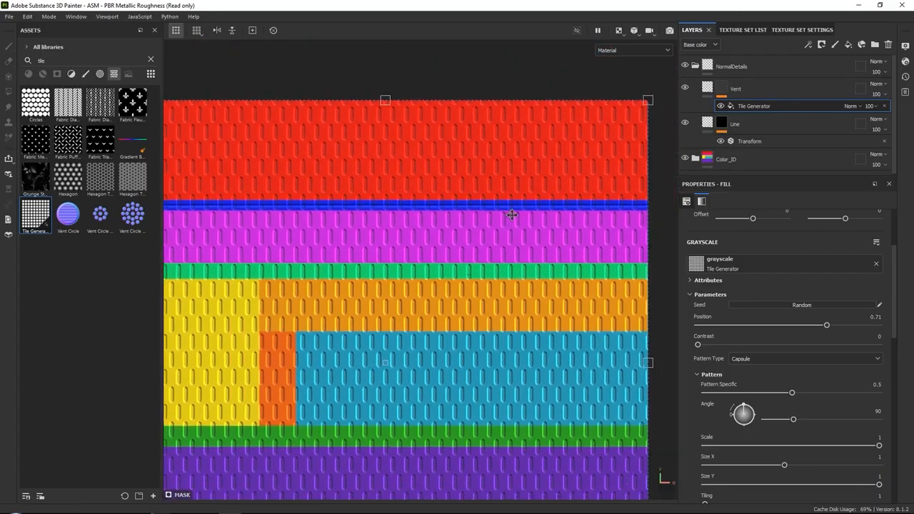
pyautogui.click(804, 45)
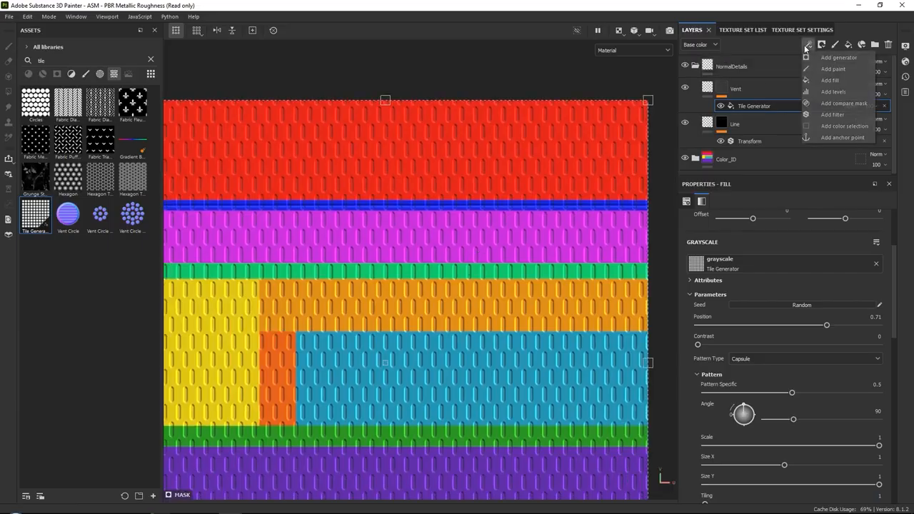
pyautogui.click(825, 80)
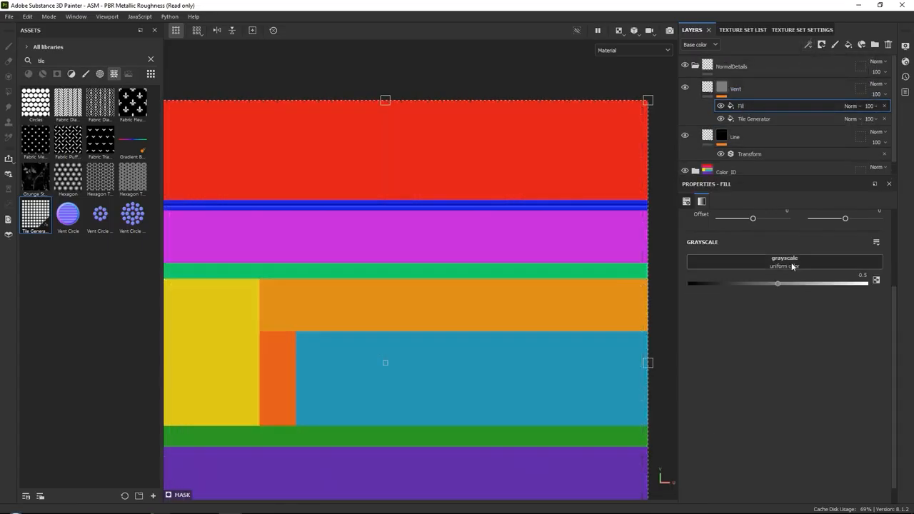
pyautogui.click(791, 266)
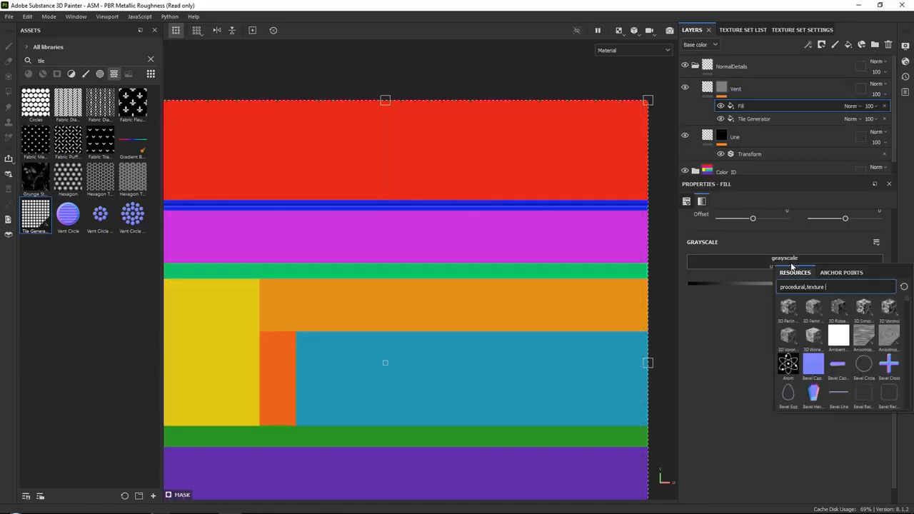
pyautogui.click(835, 272)
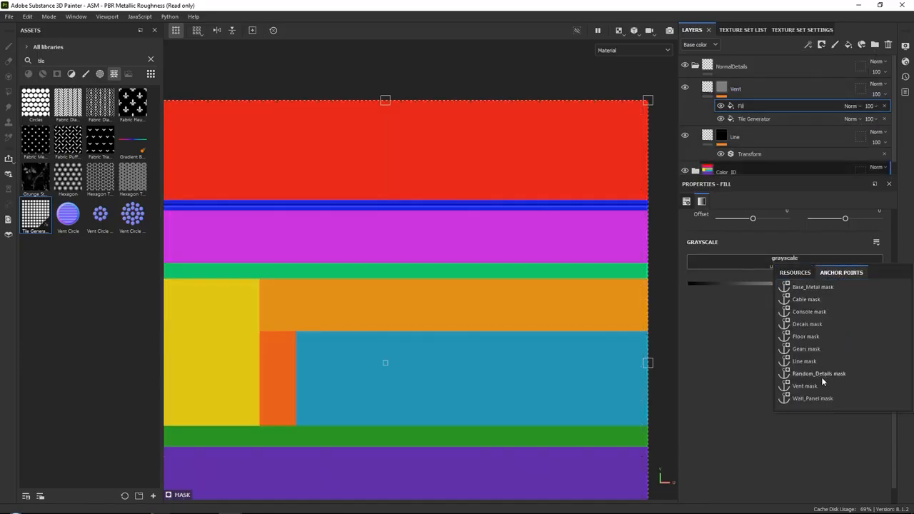
pyautogui.click(806, 386)
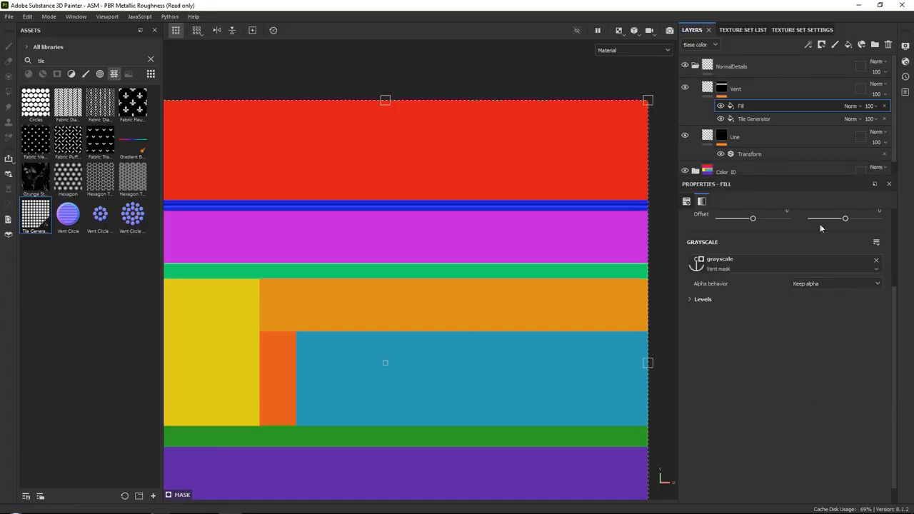
pyautogui.click(855, 106)
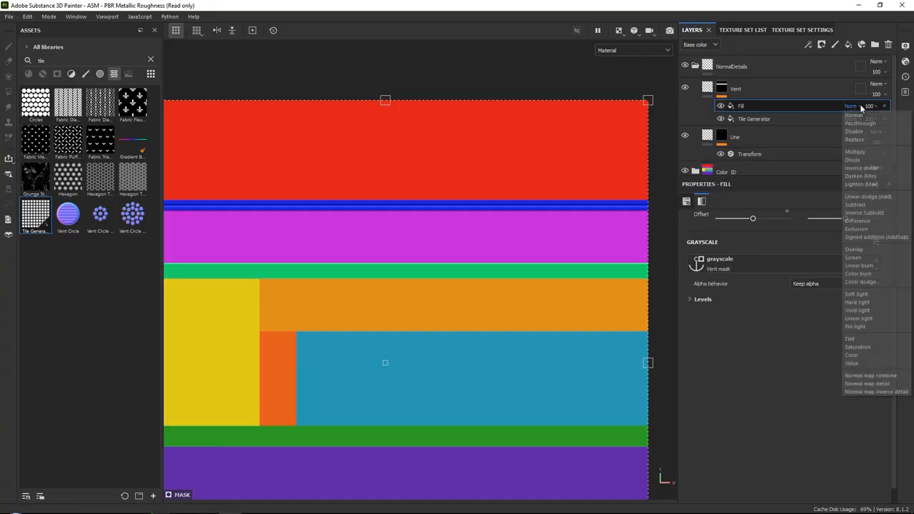
pyautogui.click(855, 152)
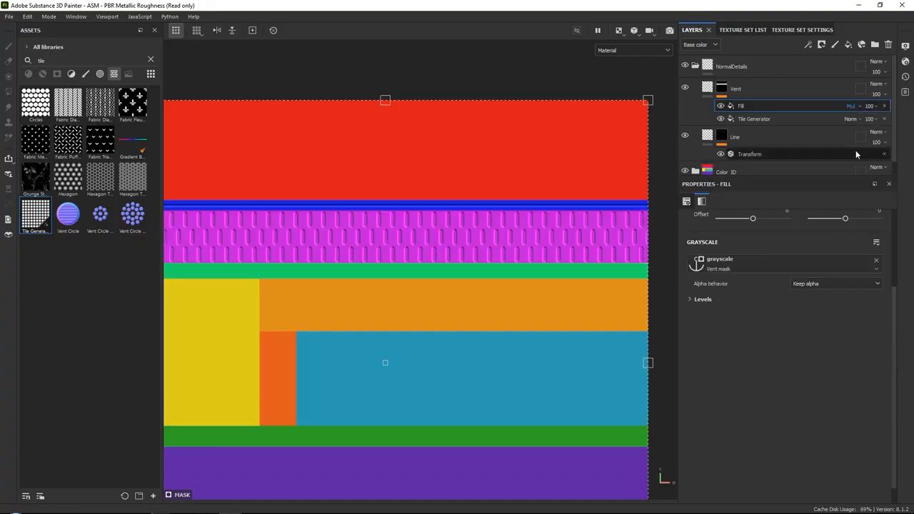
# Step: Enable the opacity channel on the Vent layer's material and set its Opacity to 0.2269
pyautogui.scroll(5, 606, 221)
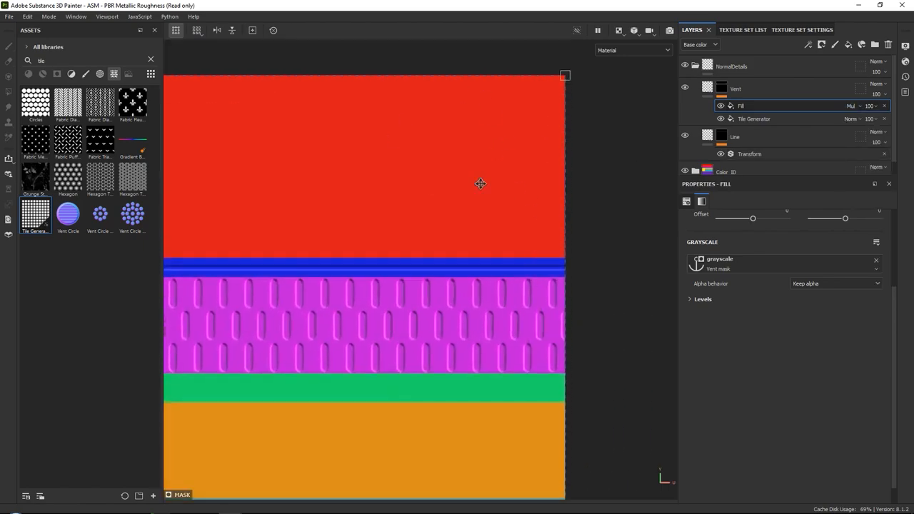
pyautogui.moveTo(447, 375); pyautogui.dragTo(467, 271, button='middle')
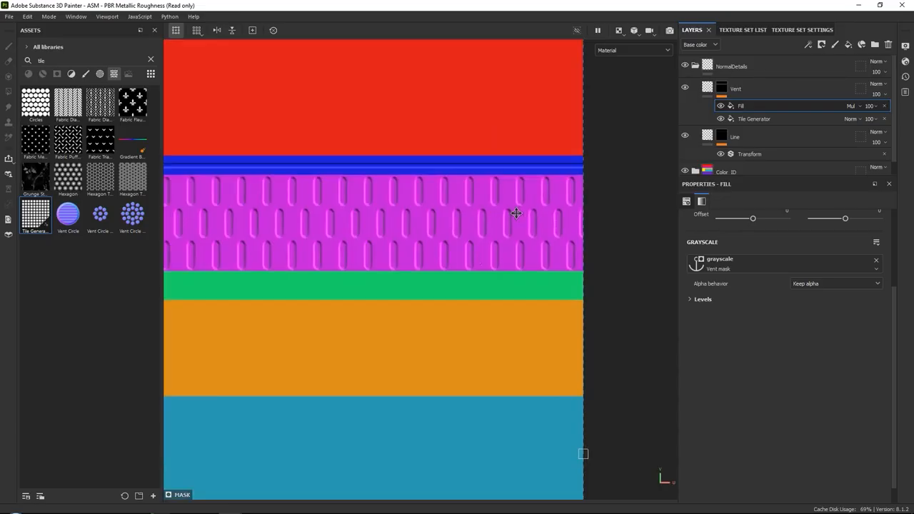
pyautogui.scroll(1, 519, 204)
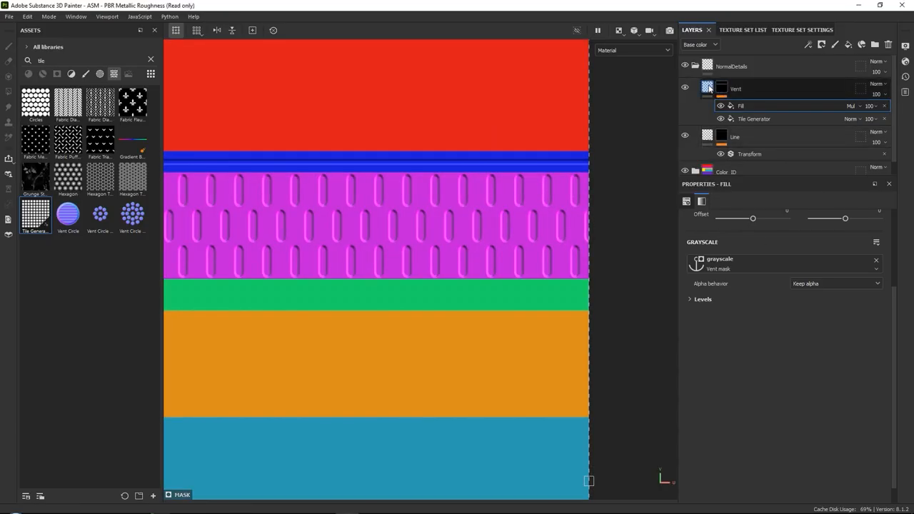
pyautogui.click(708, 88)
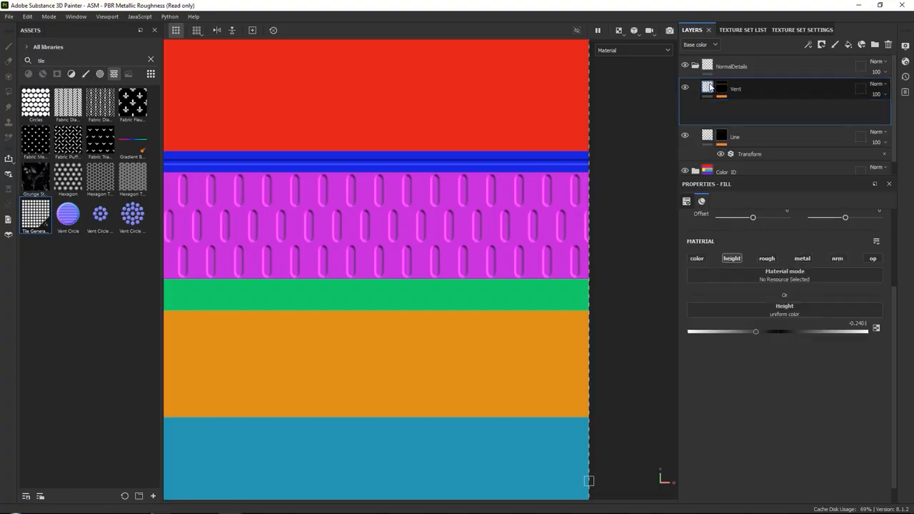
pyautogui.click(873, 259)
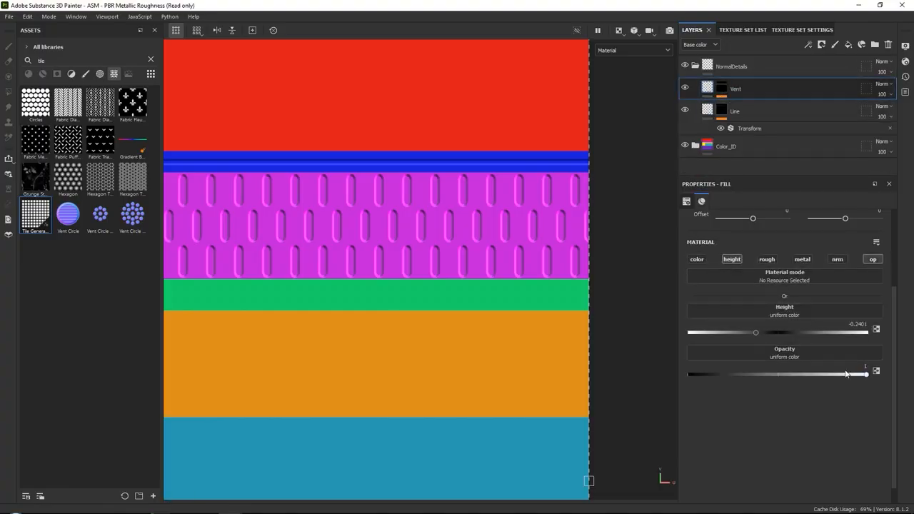
pyautogui.moveTo(861, 375); pyautogui.dragTo(811, 374)
pyautogui.moveTo(753, 374); pyautogui.dragTo(728, 374)
pyautogui.scroll(-2, 413, 226)
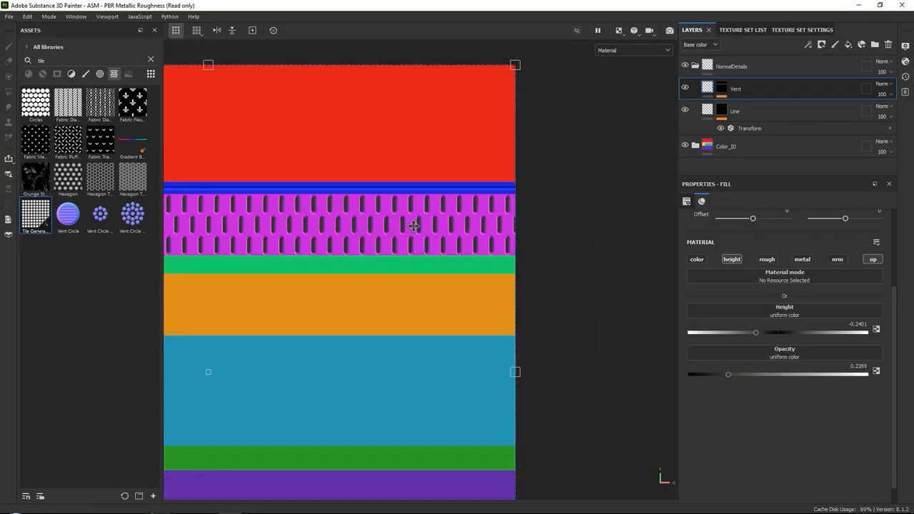
# Step: Add a paint layer above Vent in the NormalDetails folder and name it Normal_Details
pyautogui.press('f')
pyautogui.moveTo(463, 193); pyautogui.dragTo(447, 188, button='middle')
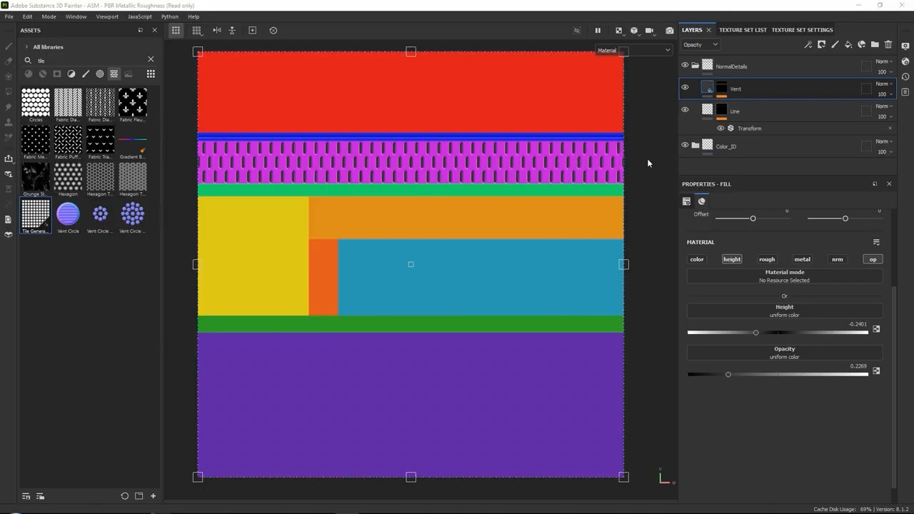
pyautogui.click(834, 46)
pyautogui.doubleClick(729, 89)
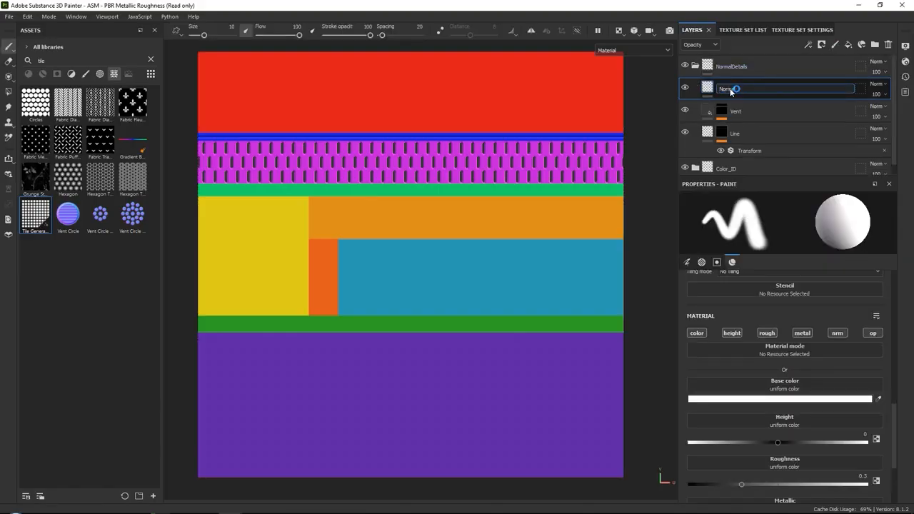
pyautogui.write('NormalDetails')
pyautogui.press('Return')
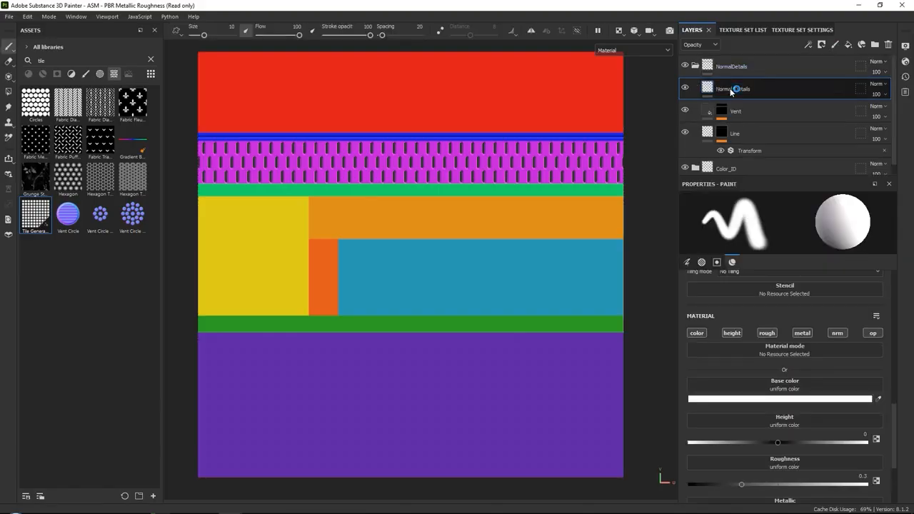
# Step: Clear the asset search and browse the textures for the Niche Rectangle Corner Wide normal map
pyautogui.click(150, 61)
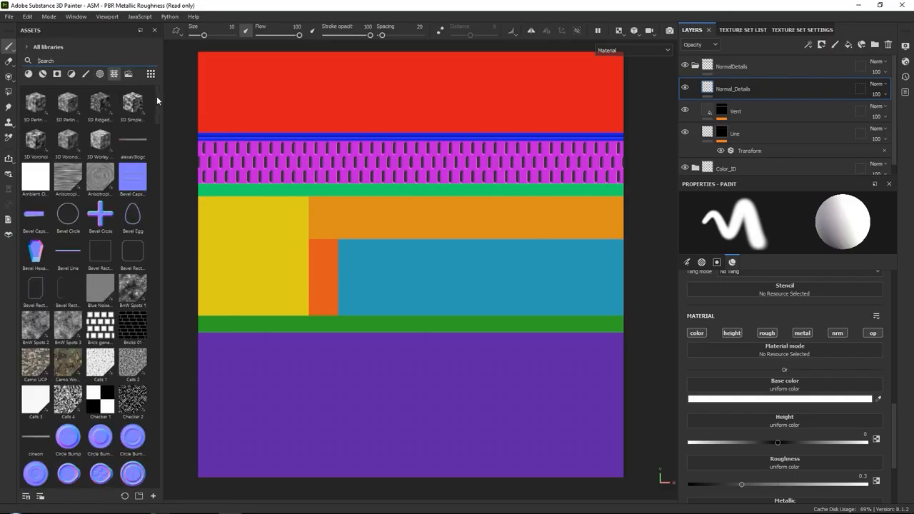
pyautogui.moveTo(158, 104); pyautogui.dragTo(155, 122)
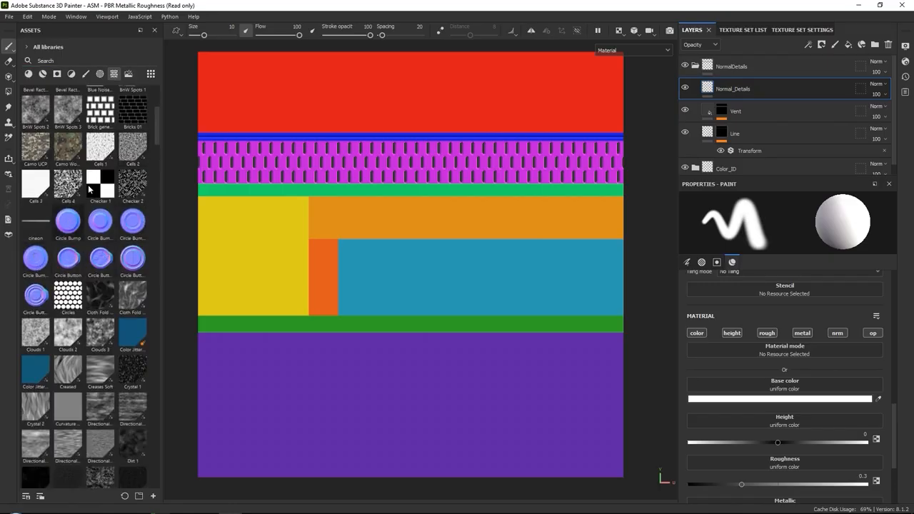
pyautogui.moveTo(156, 122); pyautogui.dragTo(154, 376)
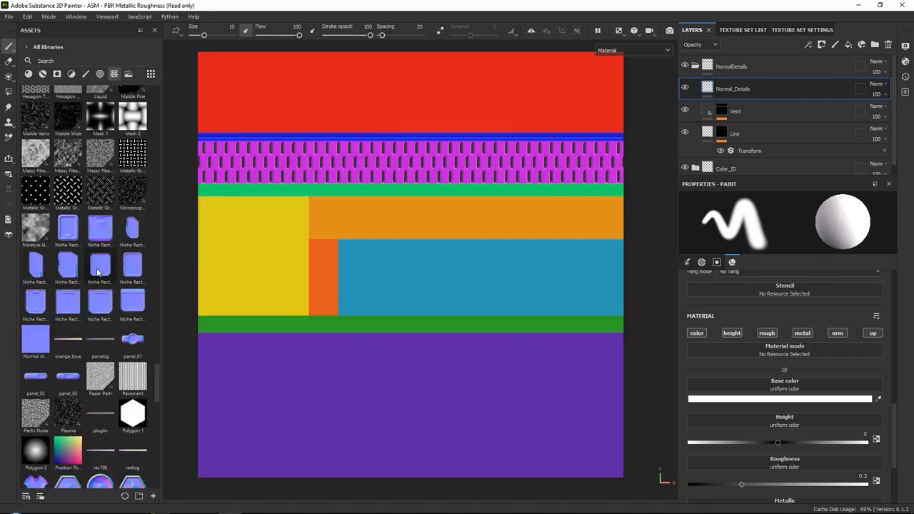
pyautogui.moveTo(98, 272)
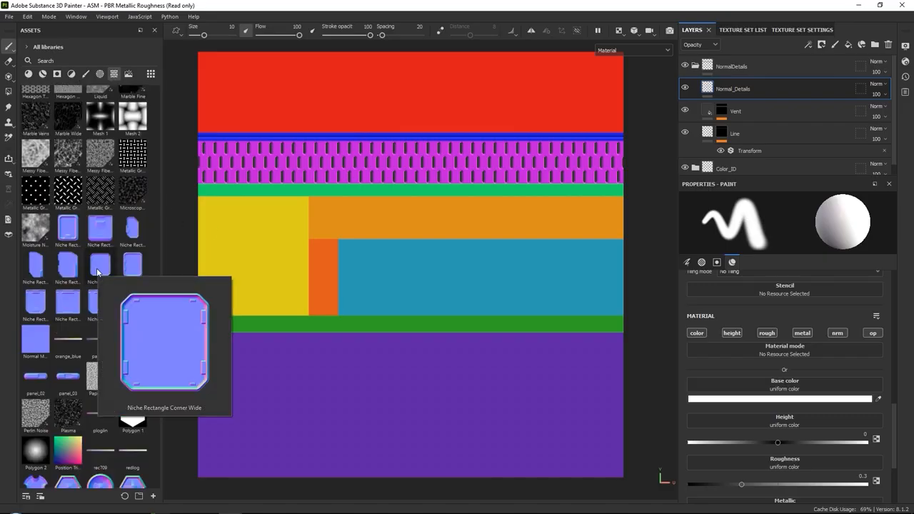
# Step: Set up the Projection tool with only the normal and opacity channels active, both using Niche Rectangle Corner Wide
pyautogui.click(9, 77)
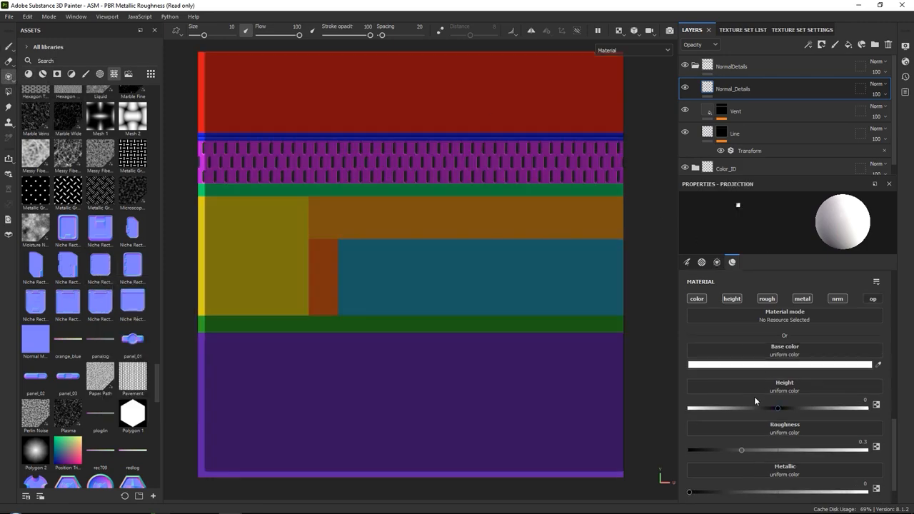
pyautogui.click(702, 301)
pyautogui.click(735, 301)
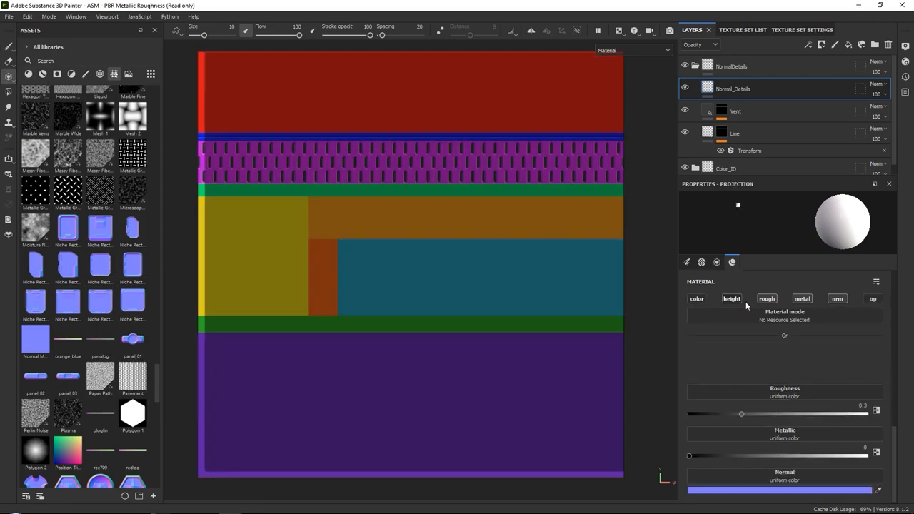
pyautogui.click(769, 299)
pyautogui.click(804, 299)
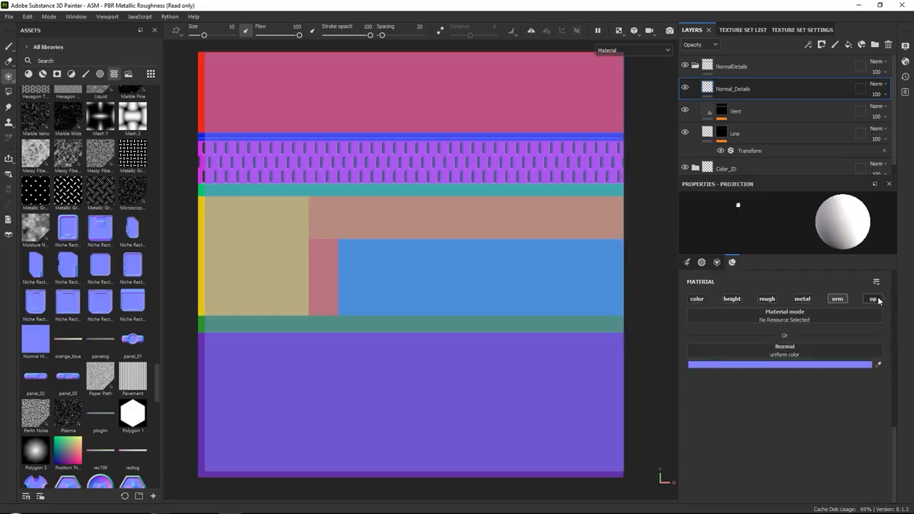
pyautogui.click(870, 298)
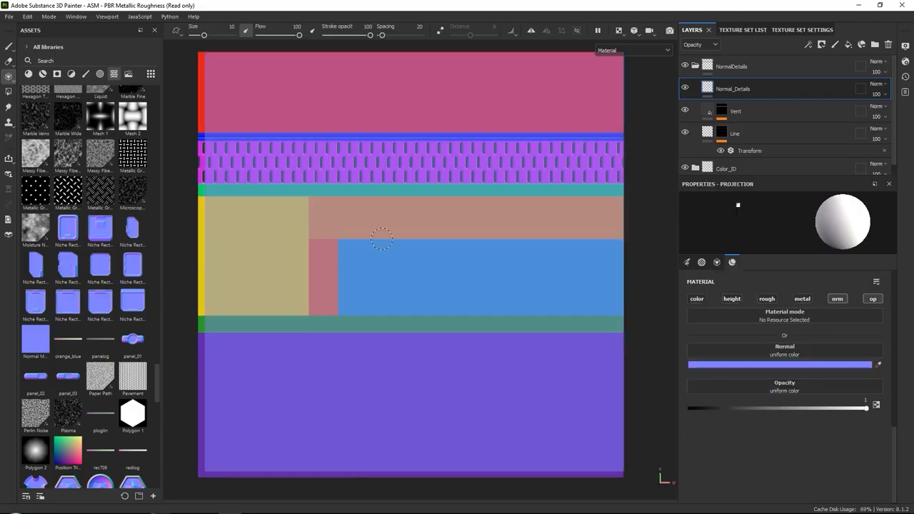
pyautogui.moveTo(99, 265); pyautogui.dragTo(747, 348)
pyautogui.moveTo(730, 398); pyautogui.dragTo(761, 392)
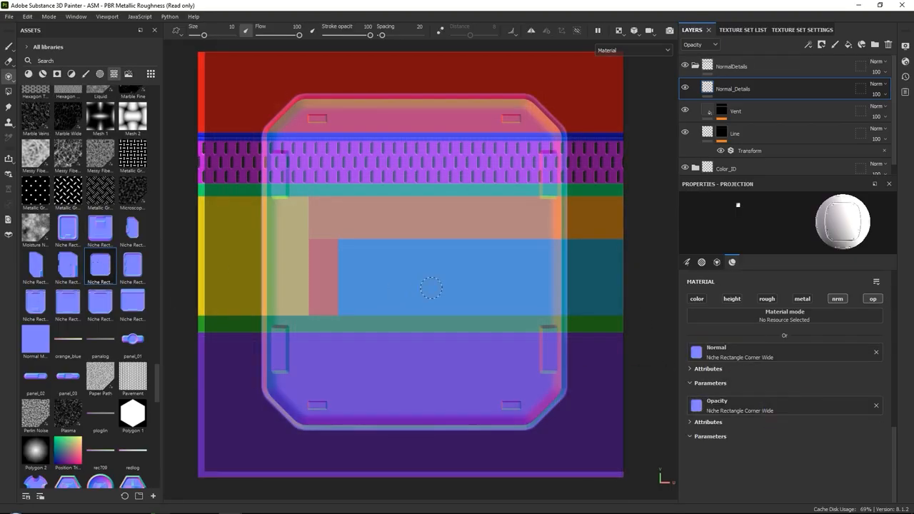
# Step: Shrink the projected niche rectangle and move it onto the upper part of the yellow block
pyautogui.press('s')
pyautogui.moveTo(443, 255); pyautogui.dragTo(442, 164, button='right')
pyautogui.moveTo(449, 262); pyautogui.dragTo(293, 226)
pyautogui.scroll(5, 292, 226)
pyautogui.keyDown('alt'); pyautogui.moveTo(293, 225); pyautogui.dragTo(400, 237, button='middle'); pyautogui.keyUp('alt')
pyautogui.scroll(4, 411, 255)
pyautogui.press('s')
pyautogui.moveTo(373, 219); pyautogui.dragTo(376, 263, button='right')
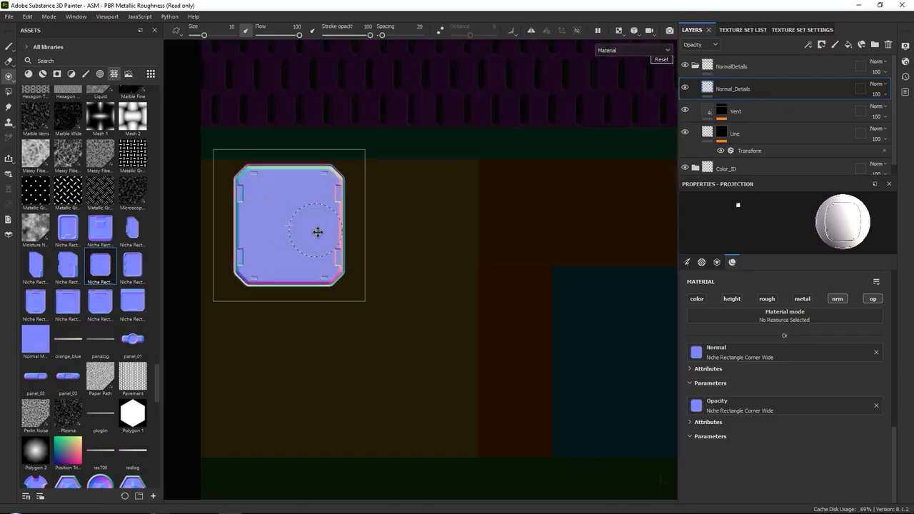
# Step: Fine-tune the niche rectangle's size and position near the yellow block's upper-right corner and paint it onto the sheet
pyautogui.moveTo(315, 235); pyautogui.dragTo(421, 252, button='middle')
pyautogui.moveTo(421, 253); pyautogui.dragTo(422, 244, button='right')
pyautogui.moveTo(422, 244); pyautogui.dragTo(431, 221, button='middle')
pyautogui.moveTo(430, 221); pyautogui.dragTo(434, 230, button='right')
pyautogui.moveTo(431, 230); pyautogui.dragTo(429, 234, button='middle')
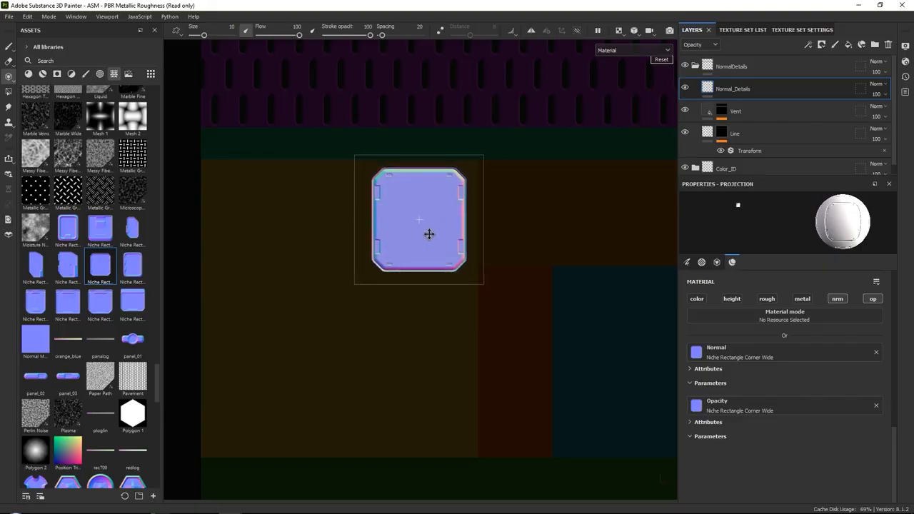
pyautogui.scroll(5, 778, 398)
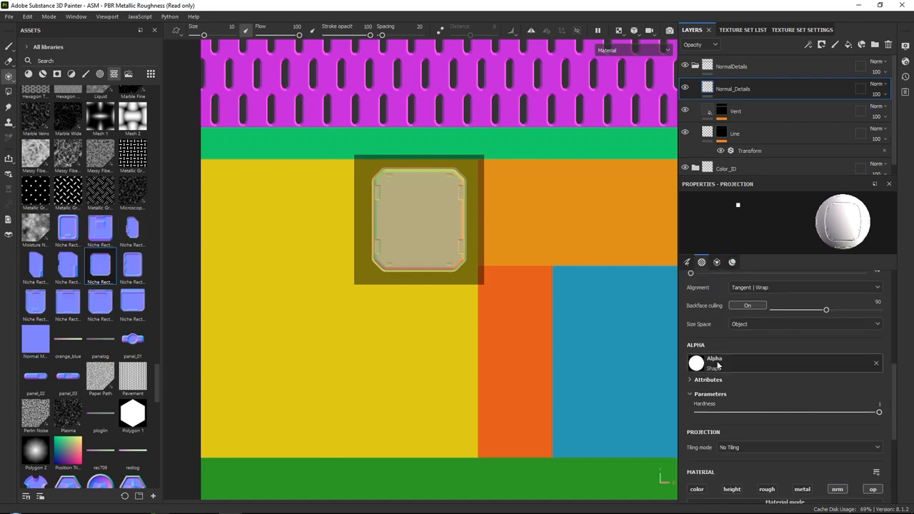
pyautogui.moveTo(446, 209); pyautogui.dragTo(449, 242)
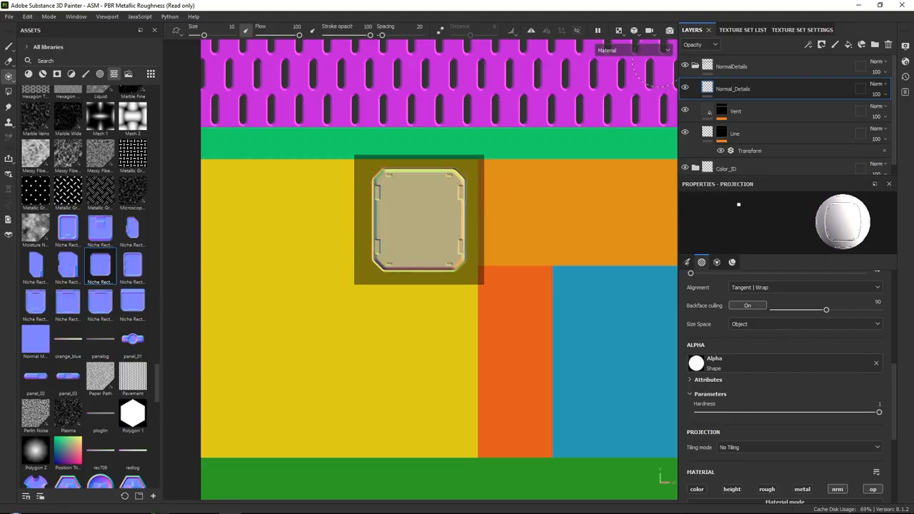
# Step: Set the layer stack to Base color and display only the Opacity channel to inspect the painted niche
pyautogui.click(692, 48)
pyautogui.click(696, 57)
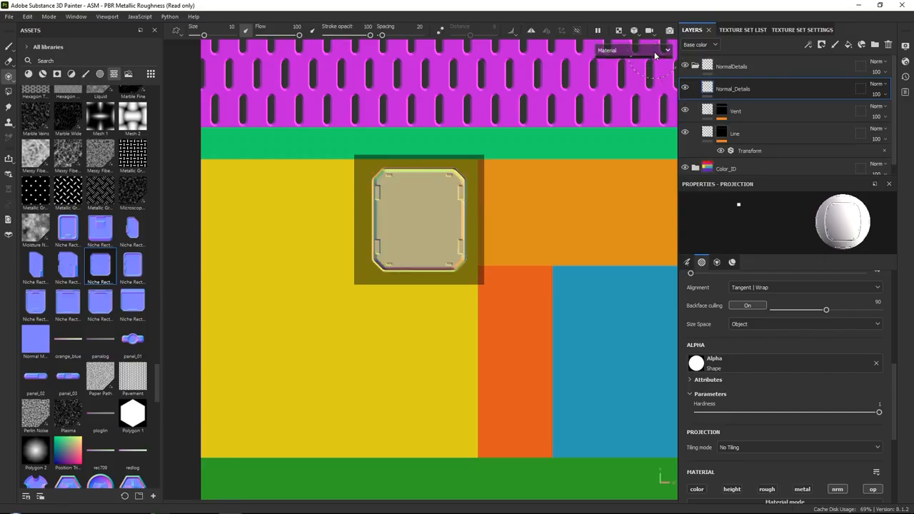
pyautogui.click(654, 50)
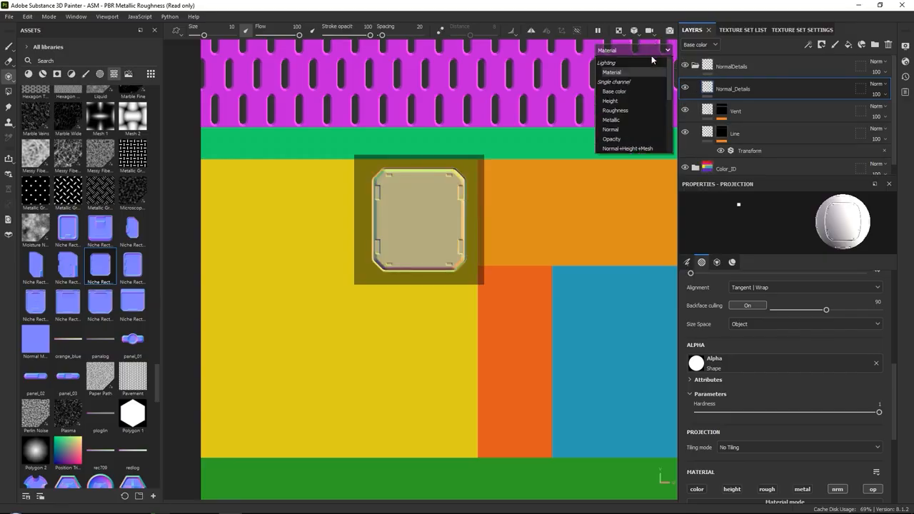
pyautogui.click(615, 139)
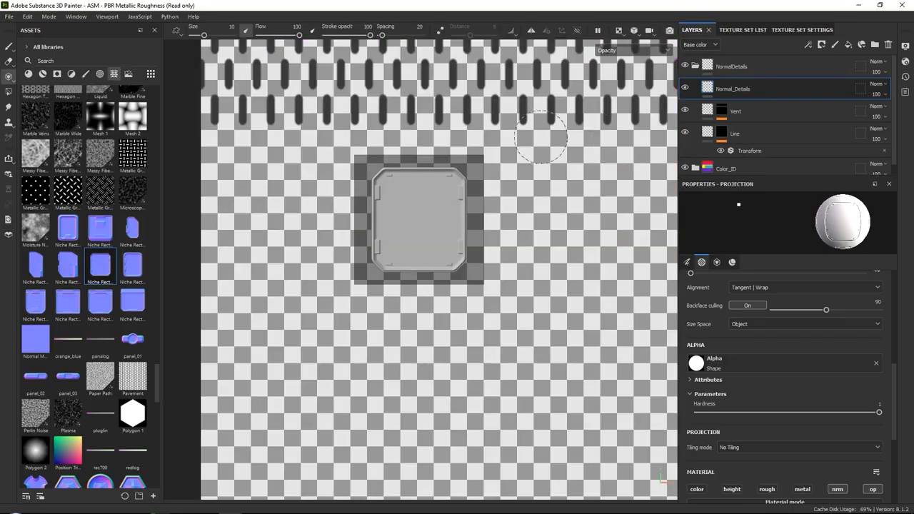
# Step: Add a Levels effect to the Normal_Details layer and set its affected channel to Opacity
pyautogui.click(10, 46)
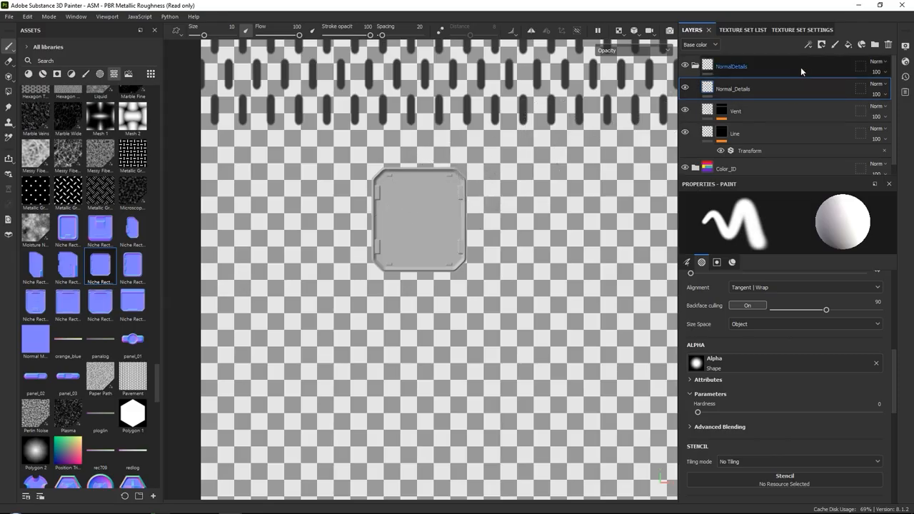
pyautogui.click(808, 47)
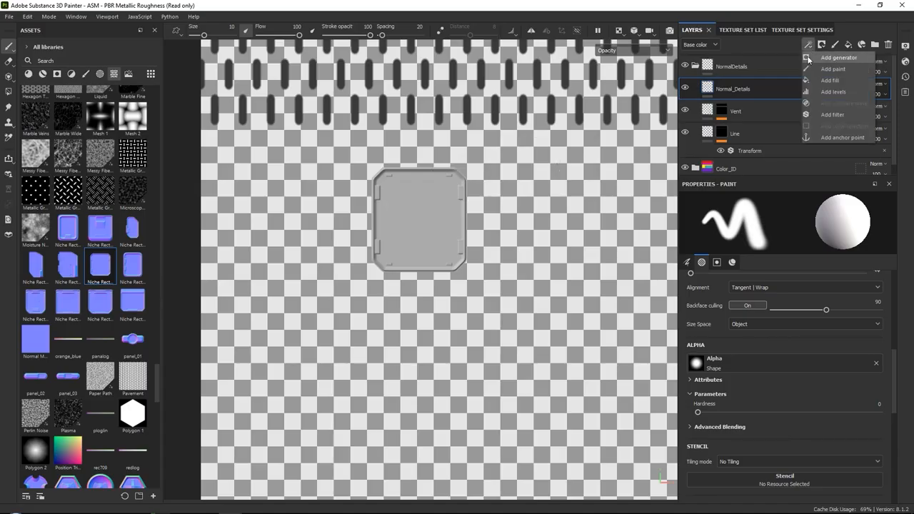
pyautogui.click(837, 92)
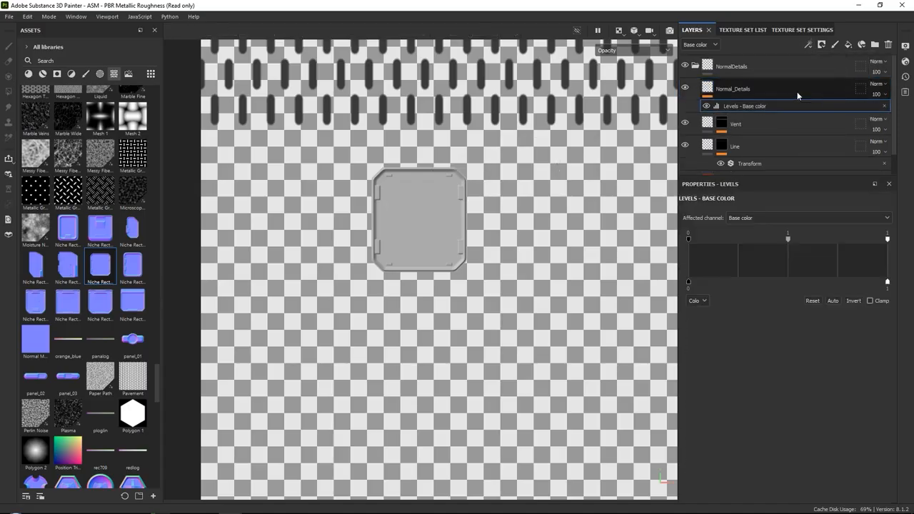
pyautogui.click(744, 220)
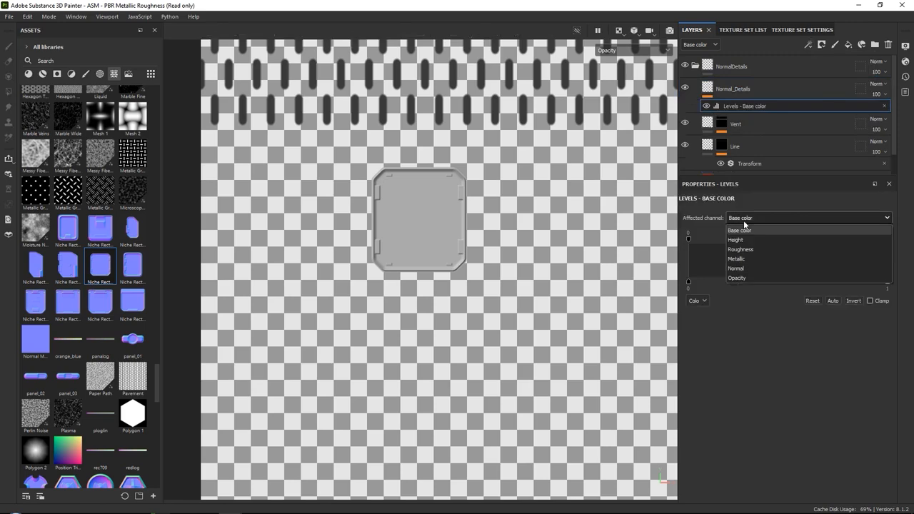
pyautogui.click(738, 278)
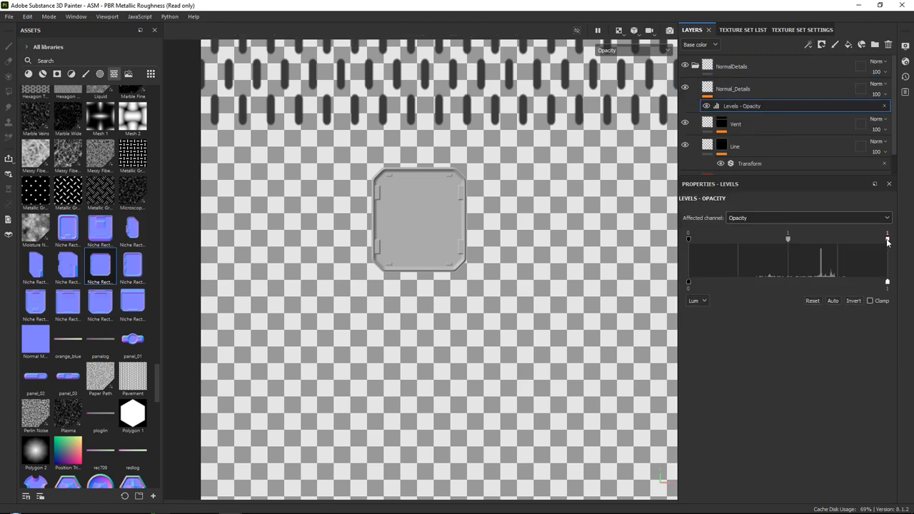
# Step: Lower the Levels white input point to its minimum to make the niche fully opaque, and display the full material
pyautogui.moveTo(863, 239); pyautogui.dragTo(699, 237)
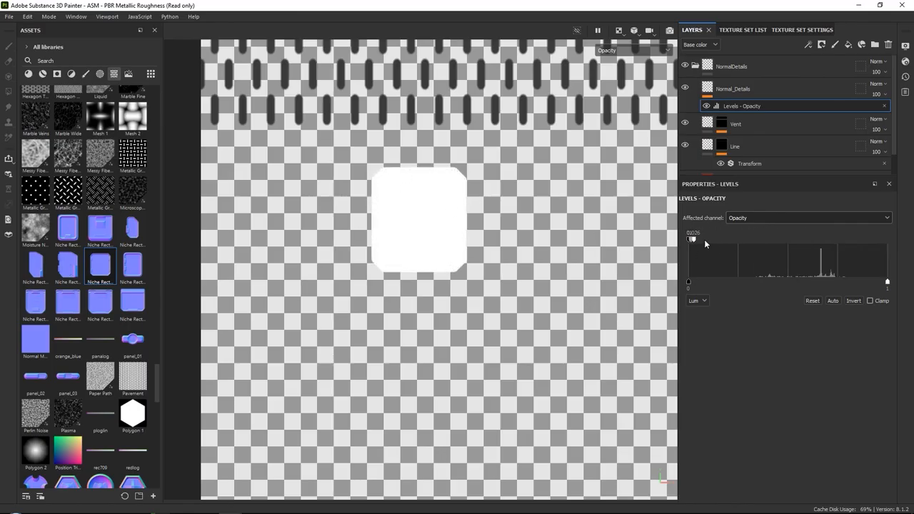
pyautogui.moveTo(693, 238); pyautogui.dragTo(689, 238)
pyautogui.click(792, 91)
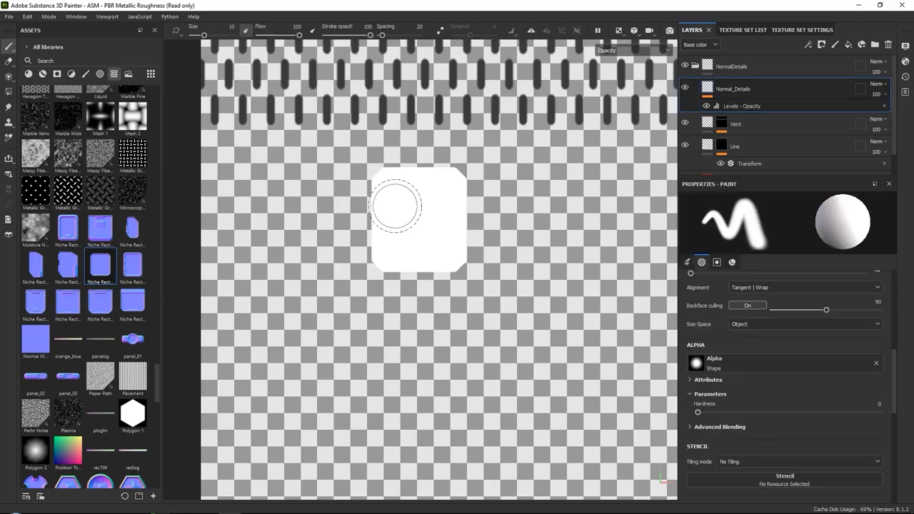
pyautogui.press('m')
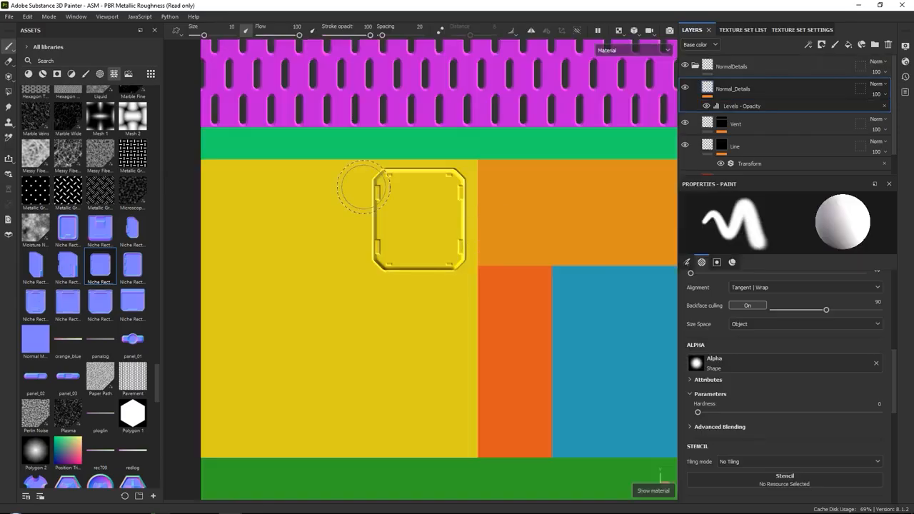
# Step: Project Niche Rectangle Corner Slope through the normal and opacity channels onto the yellow block, below the first niche
pyautogui.click(8, 77)
pyautogui.scroll(-5, 785, 371)
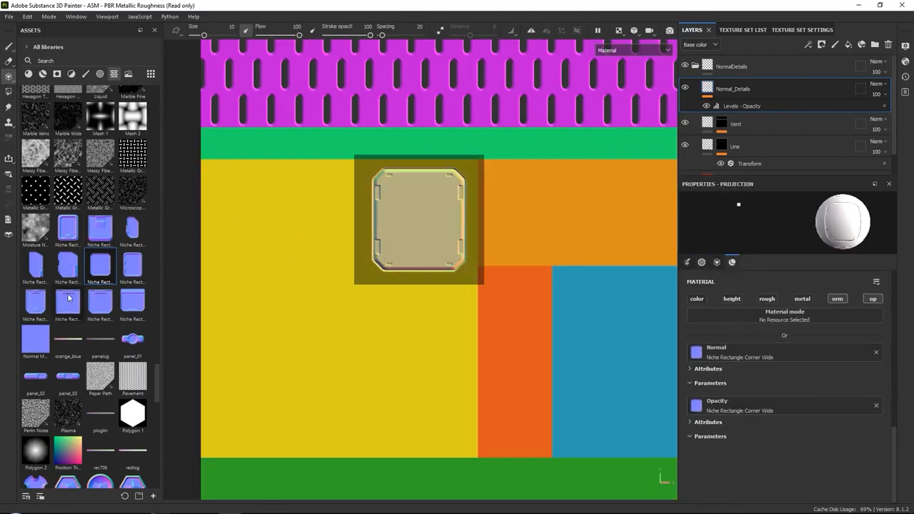
pyautogui.moveTo(35, 265); pyautogui.dragTo(754, 361)
pyautogui.moveTo(41, 271); pyautogui.dragTo(755, 414)
pyautogui.moveTo(413, 234)
pyautogui.mouseDown()
pyautogui.moveTo(418, 363)
pyautogui.moveTo(439, 377)
pyautogui.mouseUp()
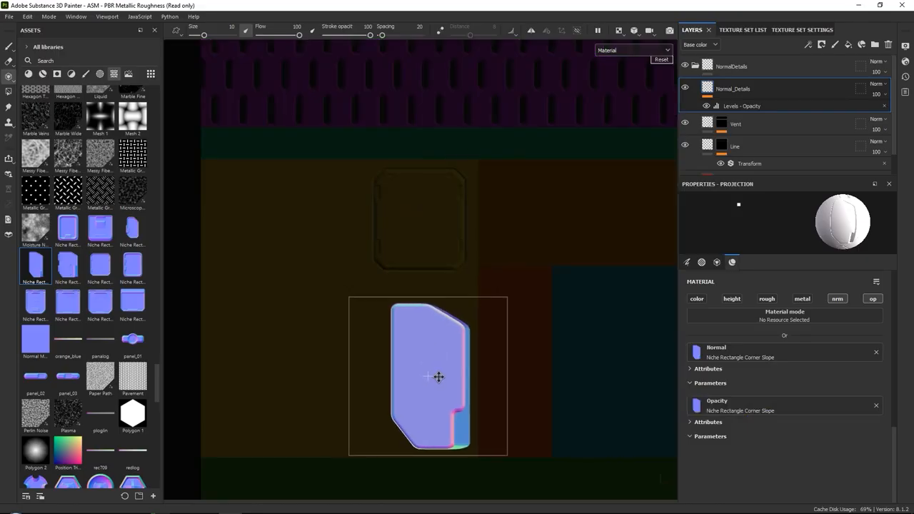
pyautogui.moveTo(432, 432); pyautogui.dragTo(445, 314)
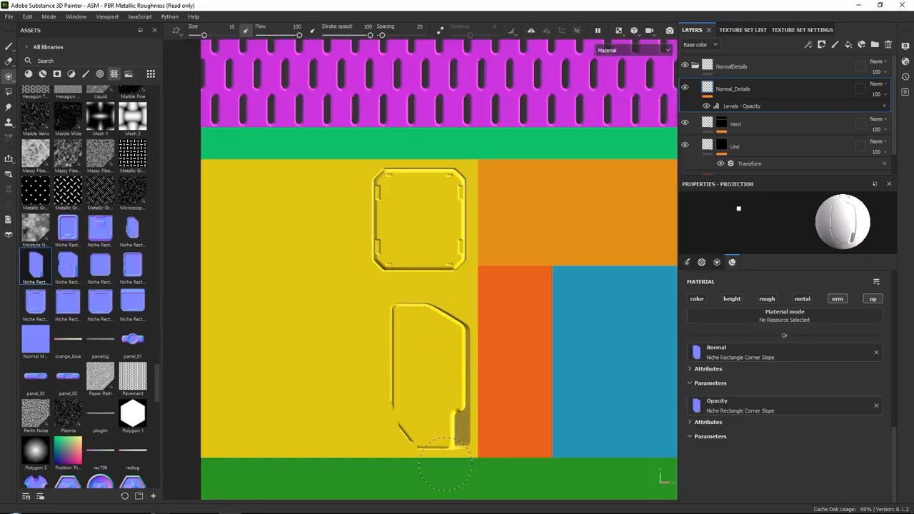
pyautogui.moveTo(422, 356); pyautogui.dragTo(409, 364)
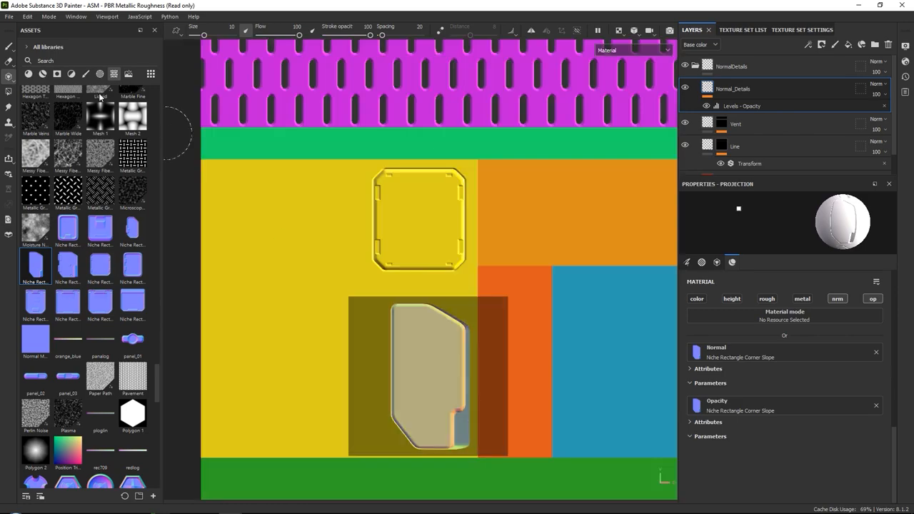
# Step: Load Vent Circle into the projection's normal and opacity channels
pyautogui.click(8, 47)
pyautogui.scroll(-4, 456, 229)
pyautogui.moveTo(391, 243); pyautogui.dragTo(408, 255, button='middle')
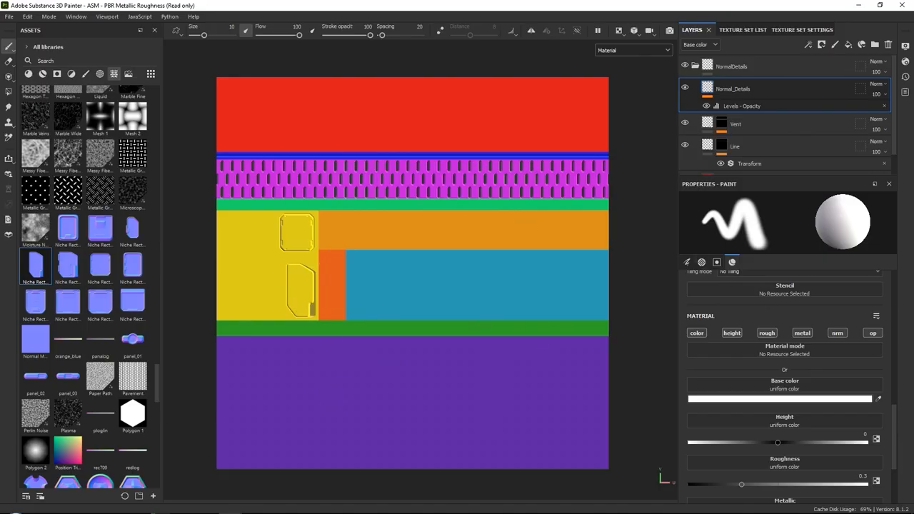
pyautogui.moveTo(259, 240); pyautogui.dragTo(425, 208, button='middle')
pyautogui.scroll(4, 425, 208)
pyautogui.click(9, 77)
pyautogui.scroll(2, 428, 257)
pyautogui.moveTo(392, 295); pyautogui.dragTo(349, 232, button='middle')
pyautogui.scroll(-1, 136, 339)
pyautogui.scroll(-10, 147, 420)
pyautogui.scroll(5, 143, 413)
pyautogui.moveTo(100, 342); pyautogui.dragTo(735, 354)
pyautogui.moveTo(100, 343); pyautogui.dragTo(734, 418)
# Step: Shrink the projected Vent Circle and paint it into the yellow block's upper-left corner
pyautogui.press('s')
pyautogui.moveTo(385, 274); pyautogui.dragTo(344, 249, button='right')
pyautogui.moveTo(344, 262); pyautogui.dragTo(287, 179, button='middle')
pyautogui.moveTo(35, 381); pyautogui.dragTo(107, 378)
# Step: Load Vent Circle dot as normal and opacity and paint it between the circular vent and the rectangular niche
pyautogui.moveTo(133, 344); pyautogui.dragTo(728, 354)
pyautogui.moveTo(133, 344); pyautogui.dragTo(730, 407)
pyautogui.press('s')
pyautogui.moveTo(285, 163); pyautogui.dragTo(350, 163, button='middle')
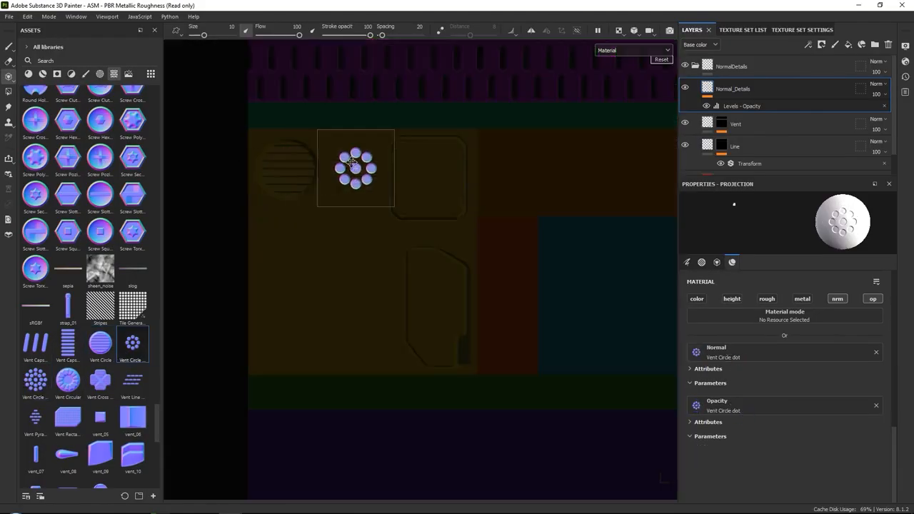
pyautogui.click(349, 165)
# Step: Load Handle Circle as normal and opacity and paint it directly below the circular vent
pyautogui.scroll(15, 99, 291)
pyautogui.scroll(5, 100, 291)
pyautogui.moveTo(69, 198); pyautogui.dragTo(779, 405)
pyautogui.press('s')
pyautogui.moveTo(356, 172); pyautogui.dragTo(285, 242, button='middle')
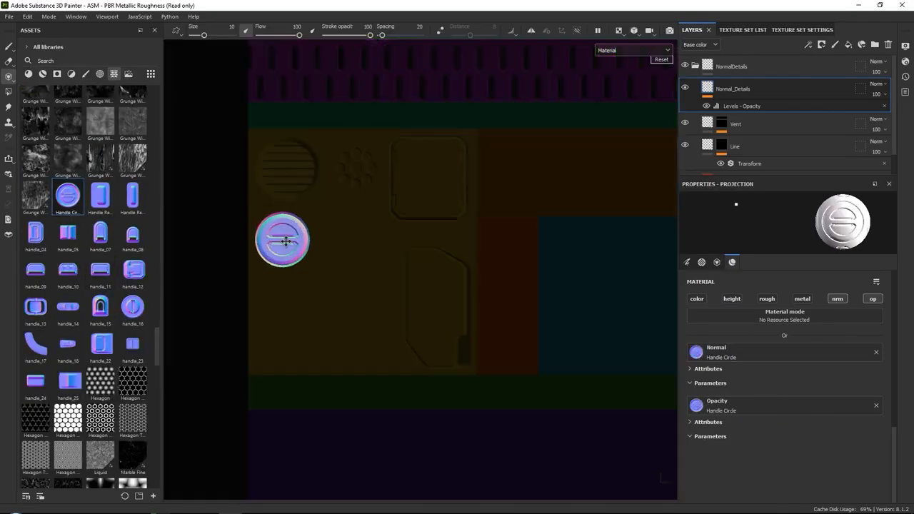
pyautogui.click(284, 240)
# Step: Load edge_02 as normal and opacity and paint it just left of the sloped niche
pyautogui.scroll(10, 81, 276)
pyautogui.moveTo(100, 300); pyautogui.dragTo(770, 377)
pyautogui.press('s')
pyautogui.moveTo(280, 241); pyautogui.dragTo(379, 286, button='middle')
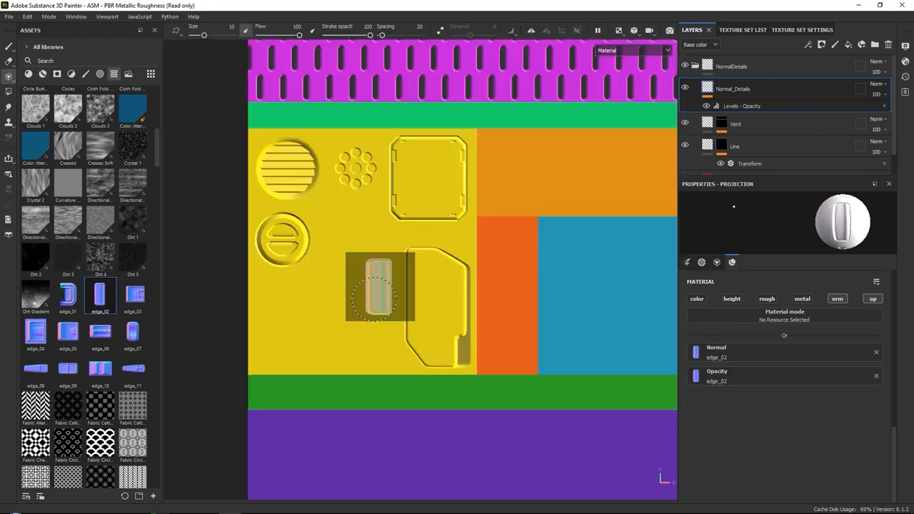
# Step: Load Bevel Line as normal and opacity and paint a horizontal line below the round handle
pyautogui.moveTo(136, 300)
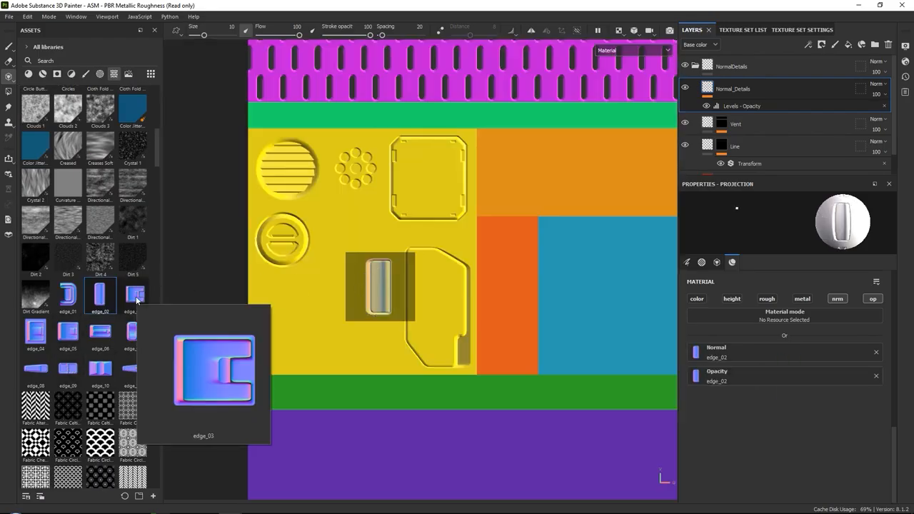
pyautogui.scroll(7, 136, 300)
pyautogui.moveTo(68, 258); pyautogui.dragTo(750, 458)
pyautogui.press('s')
pyautogui.moveTo(368, 274); pyautogui.dragTo(304, 283, button='middle')
pyautogui.moveTo(295, 269); pyautogui.dragTo(295, 289, button='right')
pyautogui.moveTo(339, 288); pyautogui.dragTo(271, 295)
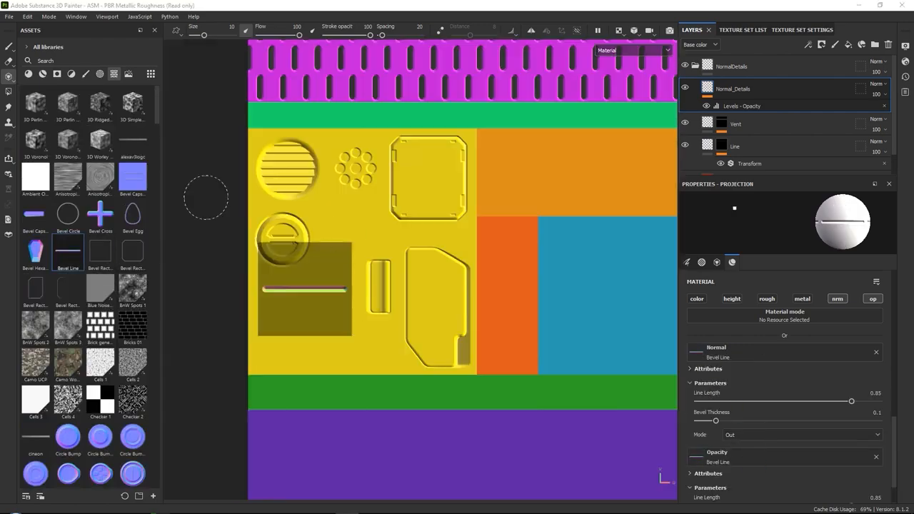
# Step: Load the stacked horizontal Vent Capsule as normal and opacity and paint it in the yellow block's lower-left corner
pyautogui.scroll(-15, 153, 363)
pyautogui.click(68, 282)
pyautogui.moveTo(73, 280); pyautogui.dragTo(742, 407)
pyautogui.moveTo(304, 285); pyautogui.dragTo(291, 324, button='middle')
pyautogui.moveTo(290, 323)
pyautogui.mouseDown(button='right')
pyautogui.moveTo(292, 306)
pyautogui.moveTo(294, 315)
pyautogui.mouseUp(button='right')
pyautogui.moveTo(296, 326); pyautogui.dragTo(284, 335, button='middle')
pyautogui.moveTo(280, 347); pyautogui.dragTo(287, 319)
# Step: Load Vent Capsule Diagonal as normal and opacity and paint it beside the stacked capsule vent
pyautogui.click(35, 282)
pyautogui.moveTo(37, 282); pyautogui.dragTo(743, 407)
pyautogui.moveTo(277, 333); pyautogui.dragTo(335, 342, button='middle')
pyautogui.moveTo(335, 342); pyautogui.dragTo(331, 342, button='right')
pyautogui.moveTo(330, 342); pyautogui.dragTo(333, 345, button='middle')
pyautogui.moveTo(313, 340); pyautogui.dragTo(344, 350)
pyautogui.scroll(3, 100, 285)
pyautogui.scroll(-5, 593, 228)
# Step: Add a fill layer above Normal_Details with only the height channel active
pyautogui.keyDown('alt'); pyautogui.moveTo(594, 228); pyautogui.dragTo(369, 267, button='middle'); pyautogui.keyUp('alt')
pyautogui.click(9, 46)
pyautogui.click(848, 44)
pyautogui.click(697, 259)
pyautogui.click(767, 259)
pyautogui.click(807, 259)
pyautogui.click(836, 259)
pyautogui.click(872, 259)
# Step: Add a mask to the new fill layer and rename the layer Ridges
pyautogui.click(820, 44)
pyautogui.doubleClick(741, 90)
pyautogui.write('Ridges')
pyautogui.press('Return')
# Step: Fill the Ridges mask with the Stripes pattern, softness about 0.34, rotated 90 degrees
pyautogui.click(808, 45)
pyautogui.click(818, 80)
pyautogui.moveTo(100, 345); pyautogui.dragTo(784, 261)
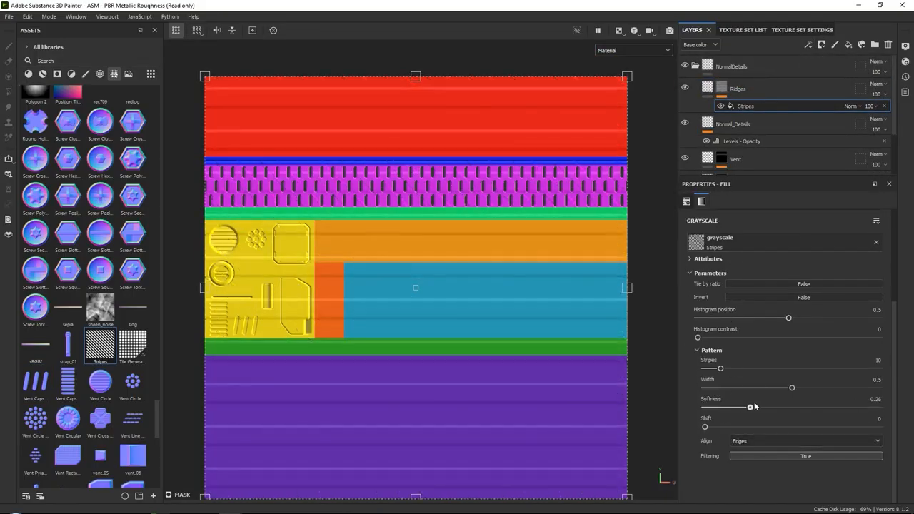
pyautogui.scroll(3, 688, 303)
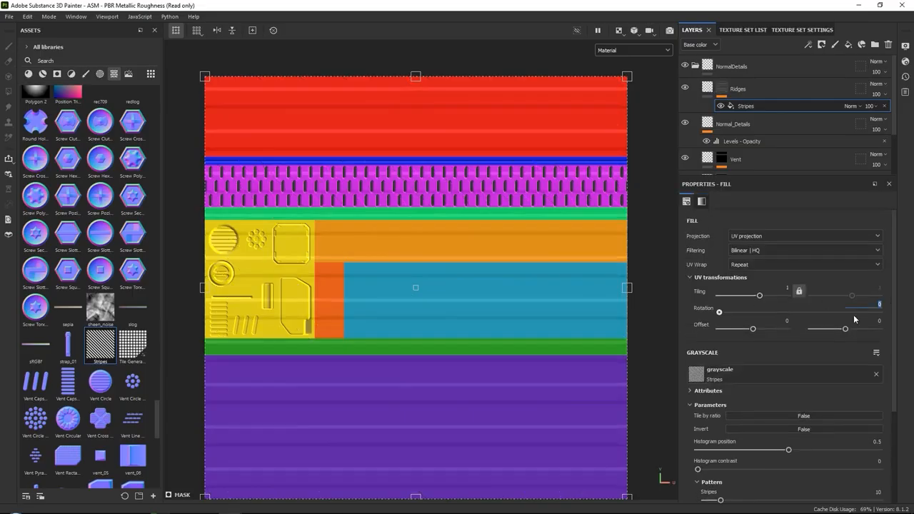
pyautogui.write('90')
pyautogui.press('Return')
# Step: Set the pattern to 100 stripes with a width of about 0.61
pyautogui.scroll(7, 398, 214)
pyautogui.scroll(-3, 718, 364)
pyautogui.moveTo(720, 385); pyautogui.dragTo(880, 386)
pyautogui.moveTo(791, 406); pyautogui.dragTo(813, 409)
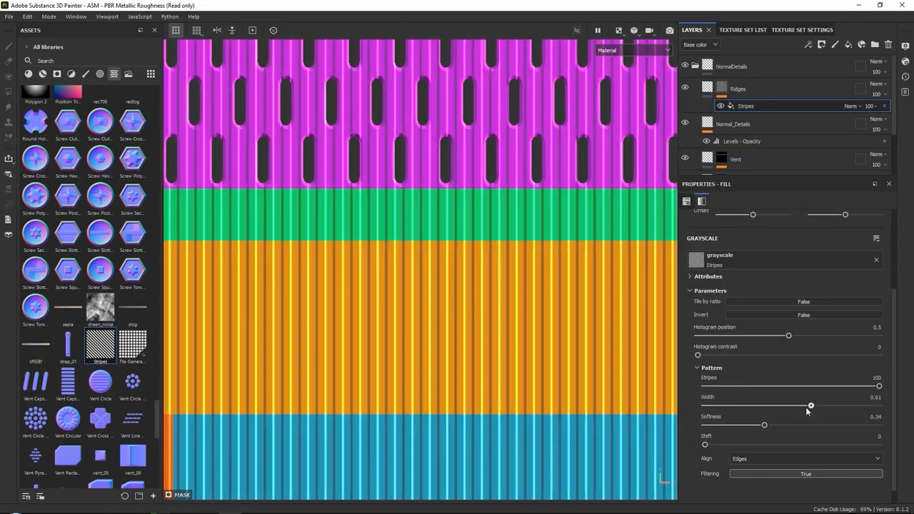
# Step: Add a second fill to the Ridges mask with Multiply blending to confine the ridges to the teal strip
pyautogui.click(807, 43)
pyautogui.click(830, 77)
pyautogui.click(784, 258)
pyautogui.click(852, 106)
pyautogui.click(856, 154)
pyautogui.scroll(-5, 434, 226)
pyautogui.keyDown('alt'); pyautogui.moveTo(373, 252); pyautogui.dragTo(402, 247, button='middle'); pyautogui.keyUp('alt')
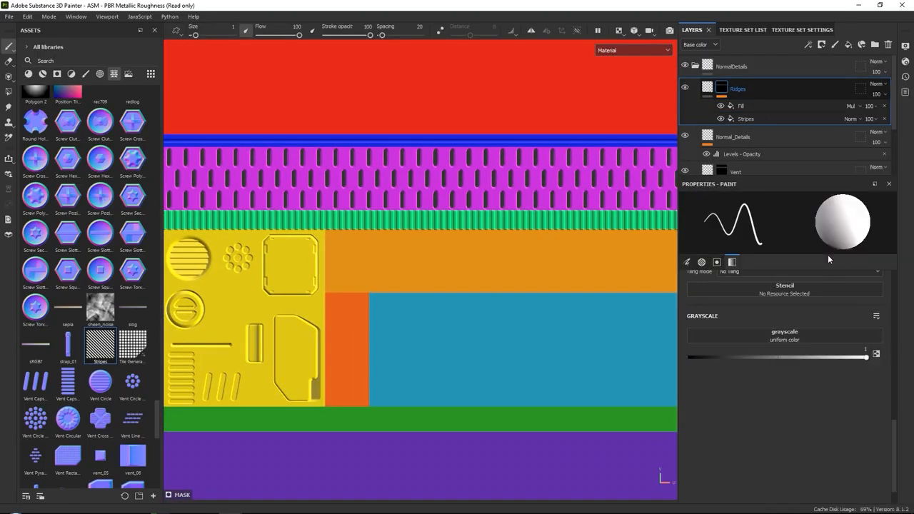
# Step: Create a layer named Console with a black mask above Ridges and make its mask active
pyautogui.doubleClick(739, 89)
pyautogui.write('Console')
pyautogui.press('Return')
pyautogui.click(720, 88)
# Step: Load the Square Rectangle alpha into the Projection tool and set its Size X to 0.34
pyautogui.scroll(5, 414, 193)
pyautogui.moveTo(350, 317)
pyautogui.keyDown('alt'); pyautogui.mouseDown(button='middle')
pyautogui.moveTo(414, 193)
pyautogui.moveTo(424, 193)
pyautogui.mouseUp(button='middle'); pyautogui.keyUp('alt')
pyautogui.click(100, 75)
pyautogui.moveTo(154, 332); pyautogui.dragTo(154, 436)
pyautogui.click(9, 76)
pyautogui.click(133, 274)
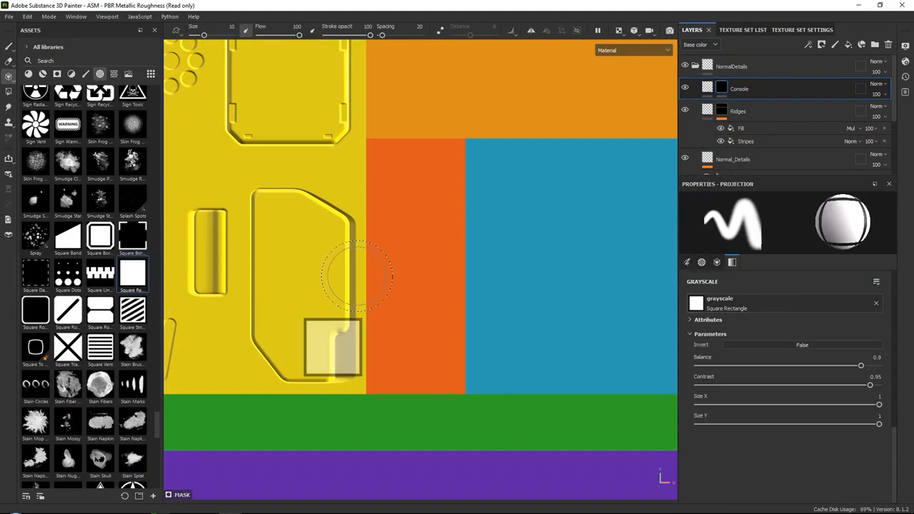
pyautogui.moveTo(878, 404); pyautogui.dragTo(759, 404)
# Step: Fit the projected rectangle inside the orange-red block and paint it into the Console mask
pyautogui.moveTo(451, 294); pyautogui.dragTo(437, 284, button='right')
pyautogui.moveTo(437, 284); pyautogui.dragTo(429, 277, button='middle')
pyautogui.moveTo(432, 321)
pyautogui.mouseDown()
pyautogui.moveTo(382, 190)
pyautogui.moveTo(437, 251)
pyautogui.mouseUp()
# Step: Add a Blur filter with an intensity of 0.5 to the Console mask
pyautogui.click(808, 45)
pyautogui.click(828, 114)
pyautogui.click(781, 225)
pyautogui.click(726, 258)
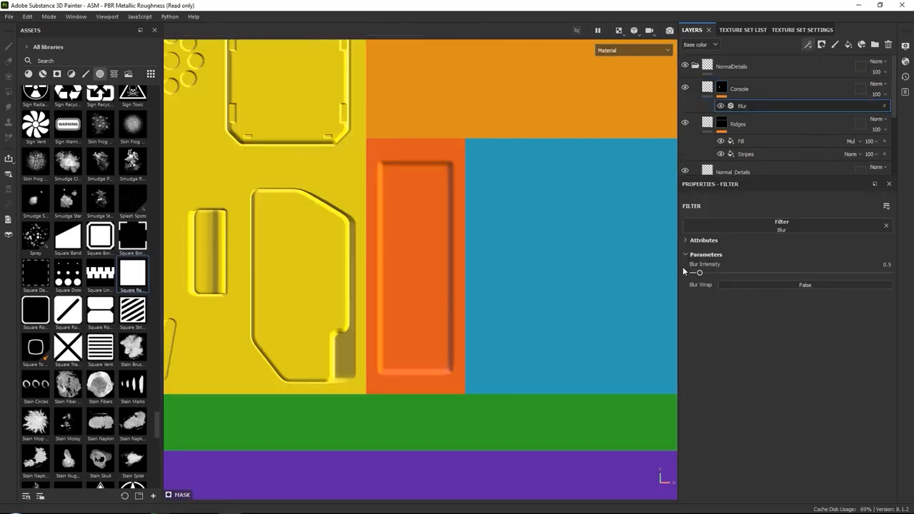
# Step: Return to projecting on the Normal_Details layer with edge_09 loaded as normal and opacity
pyautogui.press('3')
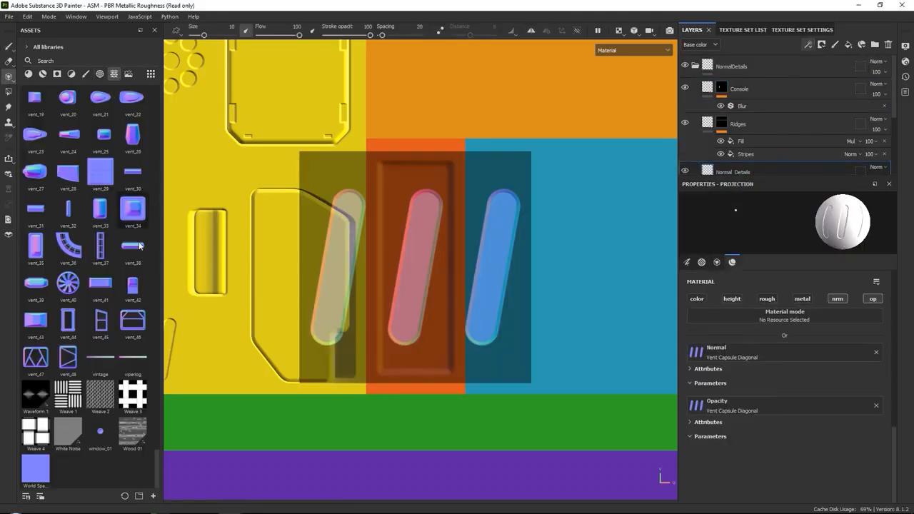
pyautogui.moveTo(157, 468); pyautogui.dragTo(157, 156)
pyautogui.moveTo(68, 281); pyautogui.dragTo(728, 353)
pyautogui.moveTo(68, 281); pyautogui.dragTo(725, 382)
pyautogui.scroll(3, 822, 337)
pyautogui.scroll(1, 813, 339)
pyautogui.scroll(-3, 778, 349)
# Step: Shrink the projected edge_09 shape and paint it in the lower half of the orange-red console panel
pyautogui.press('s')
pyautogui.moveTo(524, 216); pyautogui.dragTo(494, 280)
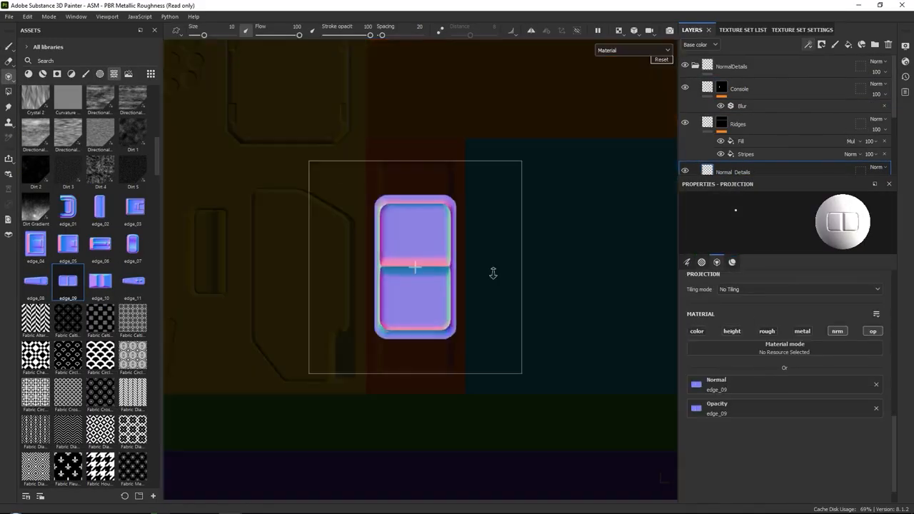
pyautogui.moveTo(493, 280); pyautogui.dragTo(451, 273, button='right')
pyautogui.moveTo(451, 273); pyautogui.dragTo(453, 314, button='middle')
pyautogui.moveTo(453, 314); pyautogui.dragTo(450, 314, button='right')
pyautogui.moveTo(421, 286)
pyautogui.mouseDown()
pyautogui.moveTo(461, 282)
pyautogui.moveTo(429, 344)
pyautogui.mouseUp()
# Step: Load Vent Circular as normal and opacity and paint it in the upper part of the console panel
pyautogui.scroll(-15, 151, 280)
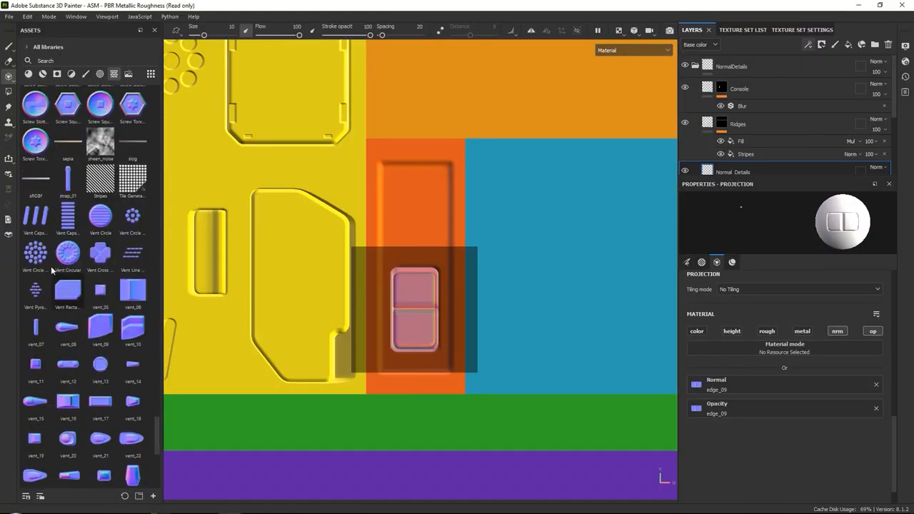
pyautogui.click(69, 255)
pyautogui.press('s')
pyautogui.moveTo(457, 322); pyautogui.dragTo(417, 325, button='right')
pyautogui.moveTo(416, 326); pyautogui.dragTo(419, 221, button='middle')
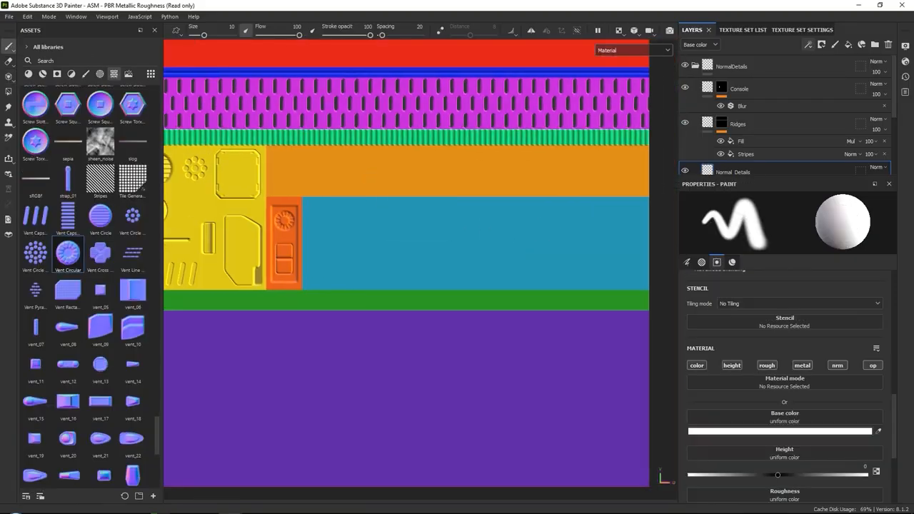
# Step: Duplicate the Console layer as Wall_Panel and give it a fresh black mask
pyautogui.rightClick(771, 92)
pyautogui.press('Escape')
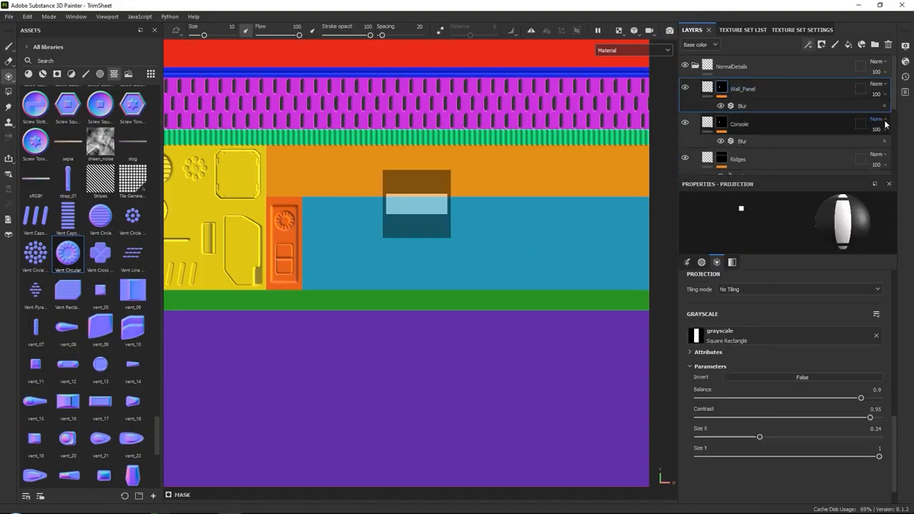
pyautogui.click(821, 45)
pyautogui.click(833, 72)
# Step: Load the Square Round Border alpha, enlarge its projection, and set Roundness to 0.79 and Border Width to 0.95
pyautogui.click(100, 74)
pyautogui.click(35, 333)
pyautogui.press('s')
pyautogui.moveTo(433, 208); pyautogui.dragTo(485, 275, button='right')
pyautogui.moveTo(485, 274); pyautogui.dragTo(531, 232, button='middle')
pyautogui.moveTo(833, 399); pyautogui.dragTo(841, 399)
pyautogui.moveTo(860, 417)
pyautogui.mouseDown()
pyautogui.moveTo(787, 418)
pyautogui.moveTo(869, 418)
pyautogui.mouseUp()
# Step: Fit the rounded-border projection around the blue area, set Border Width to 0.96, and paint the wall panel's groove
pyautogui.rightClick(446, 233)
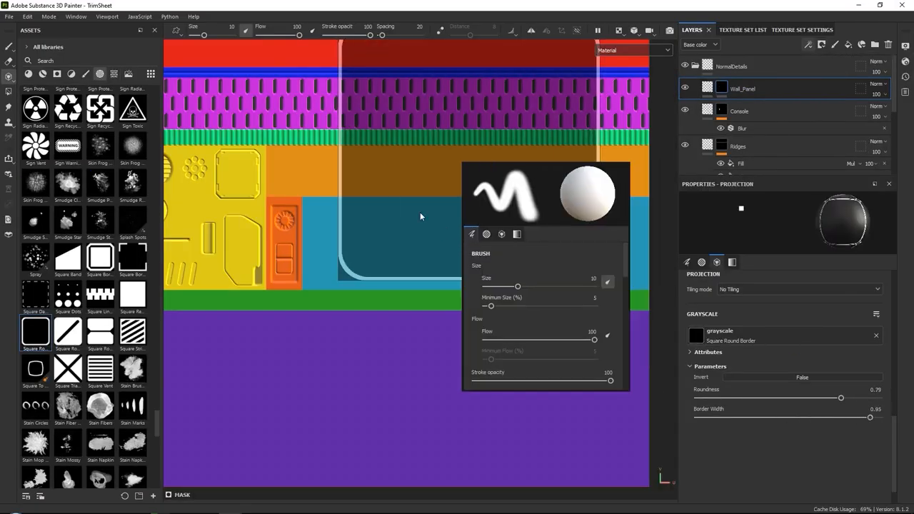
pyautogui.press('s')
pyautogui.moveTo(446, 172); pyautogui.dragTo(469, 145, button='right')
pyautogui.moveTo(468, 145); pyautogui.dragTo(477, 129, button='middle')
pyautogui.moveTo(477, 128); pyautogui.dragTo(475, 119, button='right')
pyautogui.moveTo(866, 418); pyautogui.dragTo(872, 418)
pyautogui.moveTo(635, 187)
pyautogui.mouseDown()
pyautogui.moveTo(541, 282)
pyautogui.moveTo(368, 283)
pyautogui.mouseUp()
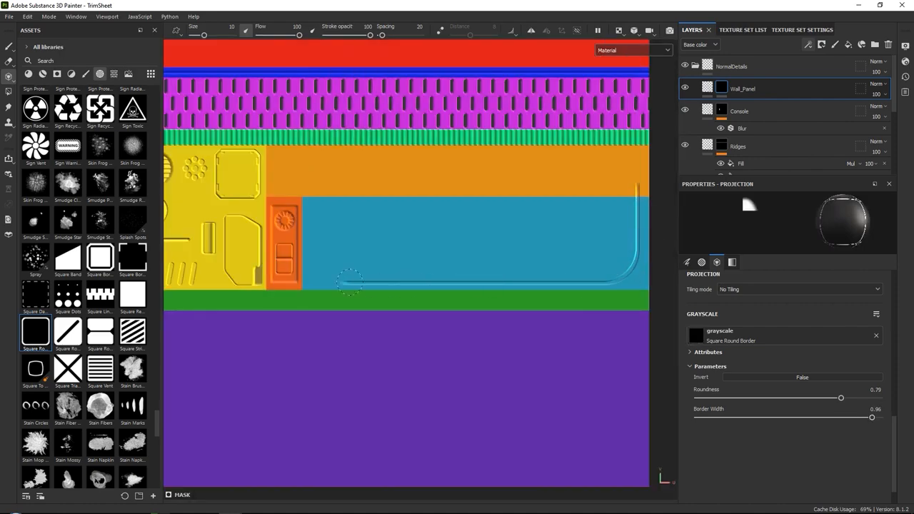
# Step: Add a Blur filter to the Wall_Panel mask and keep its intensity low
pyautogui.click(809, 45)
pyautogui.click(828, 112)
pyautogui.click(777, 229)
pyautogui.click(816, 264)
pyautogui.scroll(6, 614, 271)
pyautogui.moveTo(700, 272); pyautogui.dragTo(697, 273)
pyautogui.scroll(-1, 489, 248)
pyautogui.scroll(-4, 488, 247)
# Step: Load Square Rectangle into the mask projection, set Size X to 0.07, shorten Size Y, and place the strip at the wall panel's lower edge
pyautogui.keyDown('alt'); pyautogui.moveTo(457, 237); pyautogui.dragTo(526, 254, button='middle'); pyautogui.keyUp('alt')
pyautogui.click(721, 88)
pyautogui.press('3')
pyautogui.moveTo(132, 294); pyautogui.dragTo(717, 338)
pyautogui.moveTo(784, 436); pyautogui.dragTo(710, 437)
pyautogui.moveTo(850, 456); pyautogui.dragTo(840, 457)
pyautogui.press('s')
pyautogui.moveTo(502, 170); pyautogui.dragTo(471, 327, button='middle')
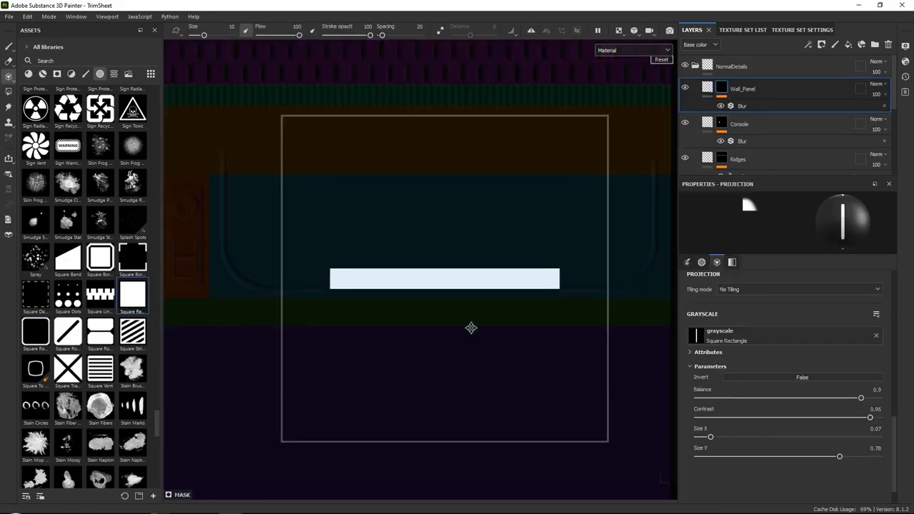
pyautogui.moveTo(839, 456); pyautogui.dragTo(820, 457)
pyautogui.press('s')
pyautogui.moveTo(465, 288); pyautogui.dragTo(466, 293, button='middle')
# Step: Add a Lighten (Lgt) paint effect beneath the Wall_Panel mask's Blur and paint the strip along the panel's lower edge
pyautogui.moveTo(520, 283); pyautogui.dragTo(377, 276)
pyautogui.click(808, 45)
pyautogui.click(828, 68)
pyautogui.click(855, 106)
pyautogui.click(864, 181)
pyautogui.moveTo(523, 282); pyautogui.dragTo(371, 280)
pyautogui.moveTo(758, 107); pyautogui.dragTo(763, 120)
# Step: Load Square Rectangle at full Size X and Size Y, shrink the projection, and paint a small square in both upper corners of the wall panel
pyautogui.press('1')
pyautogui.keyDown('alt'); pyautogui.moveTo(480, 202); pyautogui.dragTo(464, 218, button='middle'); pyautogui.keyUp('alt')
pyautogui.scroll(-3, 767, 142)
pyautogui.click(766, 142)
pyautogui.scroll(3, 765, 108)
pyautogui.click(722, 87)
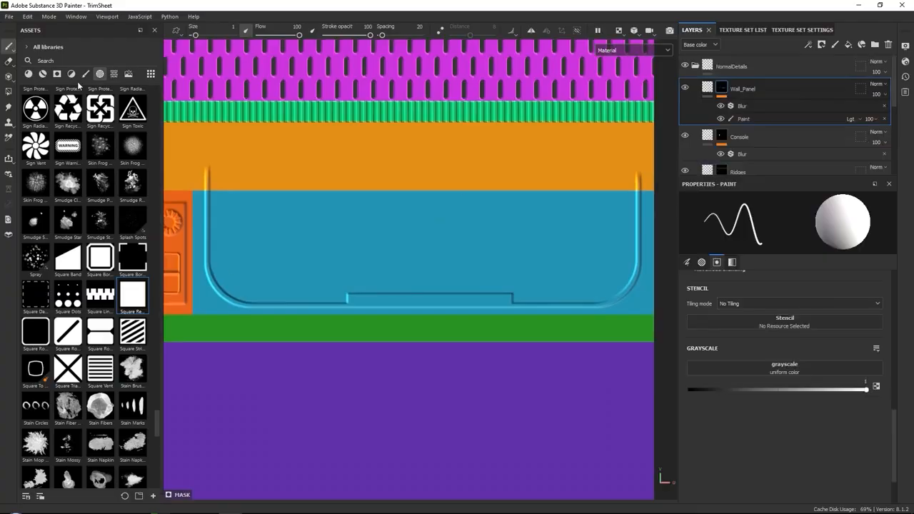
pyautogui.click(8, 91)
pyautogui.click(8, 76)
pyautogui.moveTo(133, 294); pyautogui.dragTo(714, 337)
pyautogui.moveTo(471, 228); pyautogui.dragTo(453, 190, button='right')
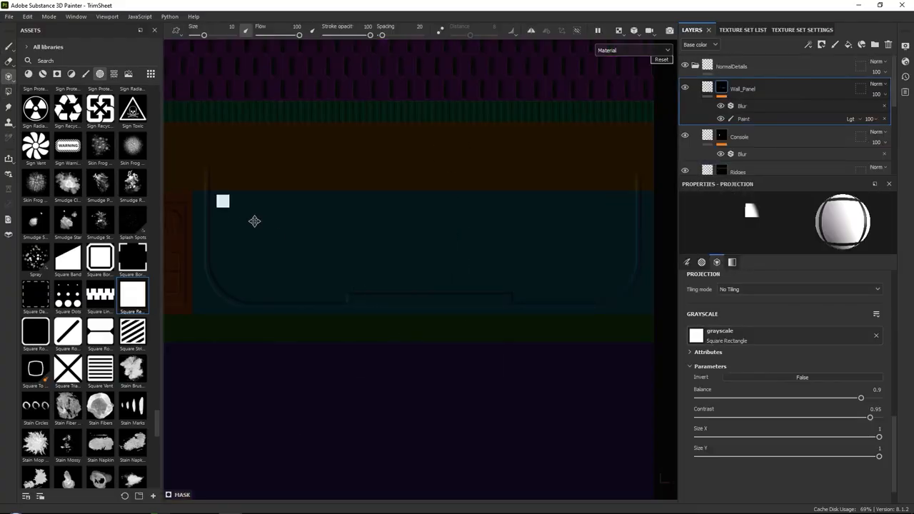
pyautogui.scroll(3, 730, 318)
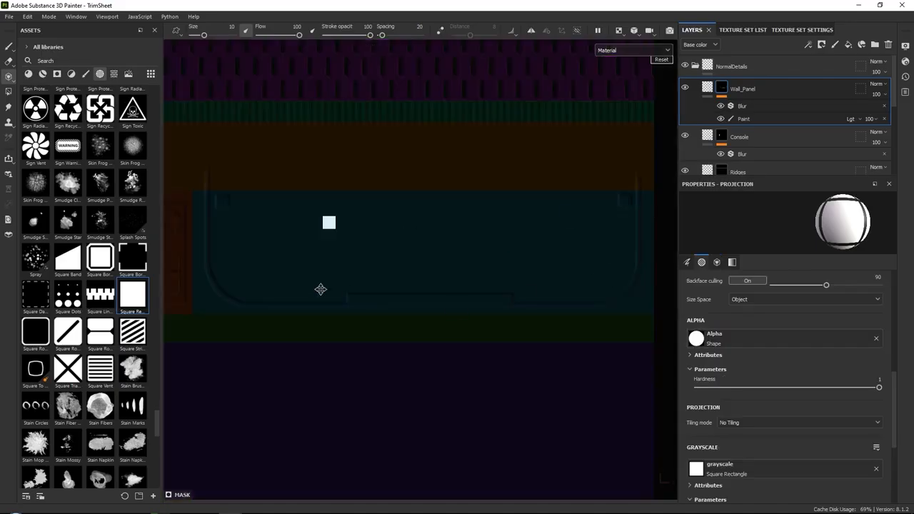
pyautogui.press('1')
# Step: Add a Multiply fill to the Wall_Panel mask using the Wall_Panel mask anchor point as grayscale
pyautogui.click(807, 47)
pyautogui.click(830, 81)
pyautogui.click(853, 106)
pyautogui.click(857, 151)
pyautogui.click(806, 257)
pyautogui.click(842, 265)
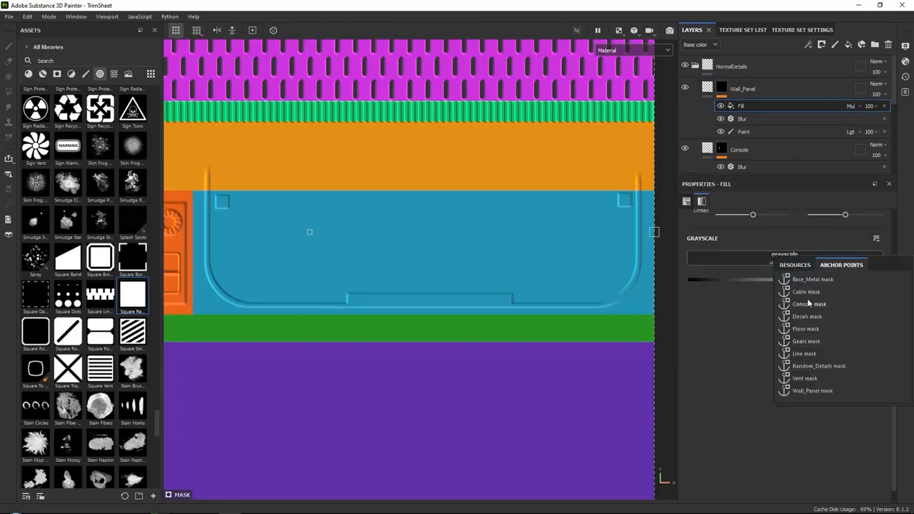
pyautogui.click(812, 391)
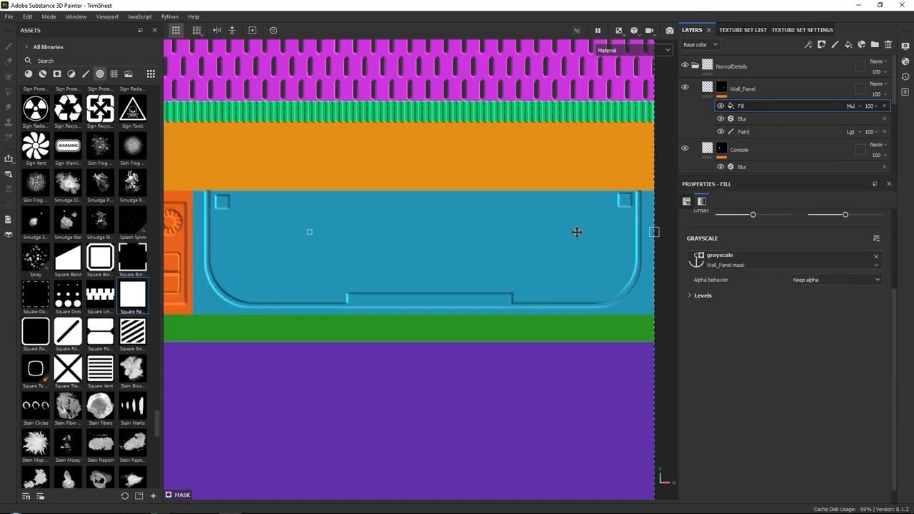
# Step: Duplicate the Ridges layer as Cable and limit its fill to the green cable strip
pyautogui.scroll(-3, 583, 233)
pyautogui.click(758, 144)
pyautogui.scroll(-2, 760, 138)
pyautogui.rightClick(759, 88)
pyautogui.click(802, 303)
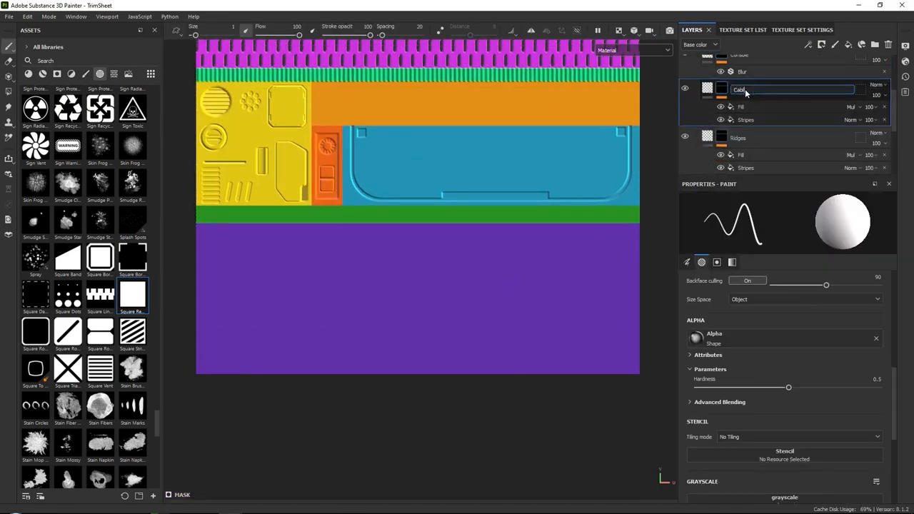
pyautogui.click(802, 108)
# Step: Set the Cable layer's stripe count to 150 and adjust the stripe pattern's shape
pyautogui.click(757, 120)
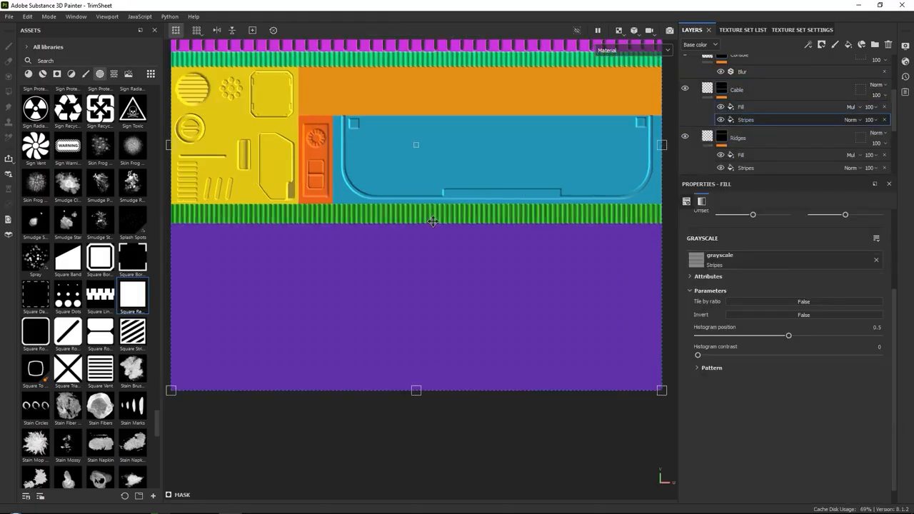
pyautogui.click(711, 368)
pyautogui.write('150')
pyautogui.press('Return')
pyautogui.moveTo(764, 424); pyautogui.dragTo(825, 425)
# Step: Add a Blur filter above the Cable layer's Stripes with Blur Intensity 0.38
pyautogui.click(807, 44)
pyautogui.click(832, 114)
pyautogui.click(794, 224)
pyautogui.click(821, 289)
pyautogui.moveTo(703, 273); pyautogui.dragTo(698, 273)
pyautogui.scroll(-7, 436, 232)
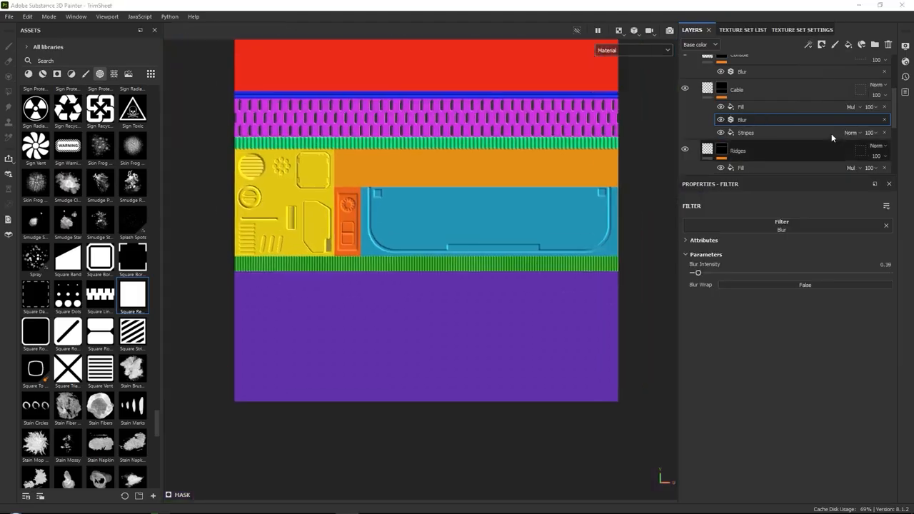
# Step: Duplicate the Wall_Panel layer as Floor_Panel and give it a fresh black mask for projection painting
pyautogui.scroll(5, 785, 107)
pyautogui.click(783, 88)
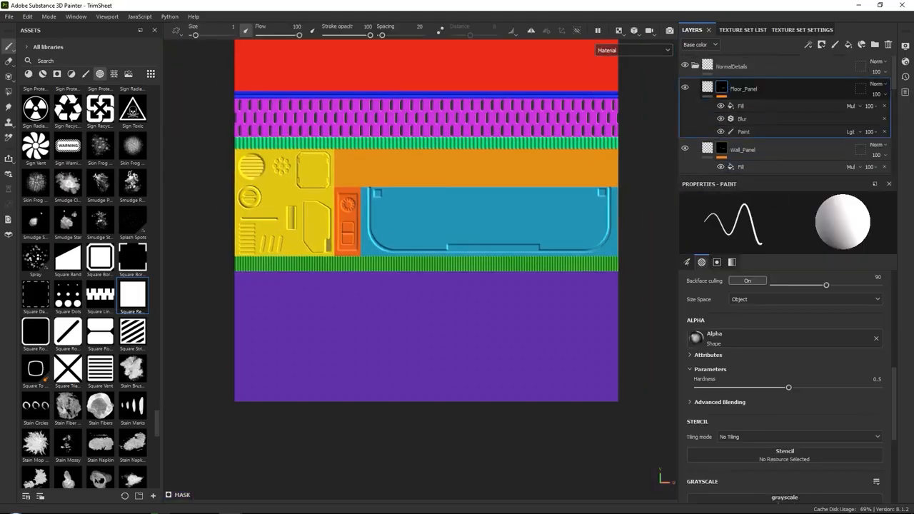
pyautogui.press('3')
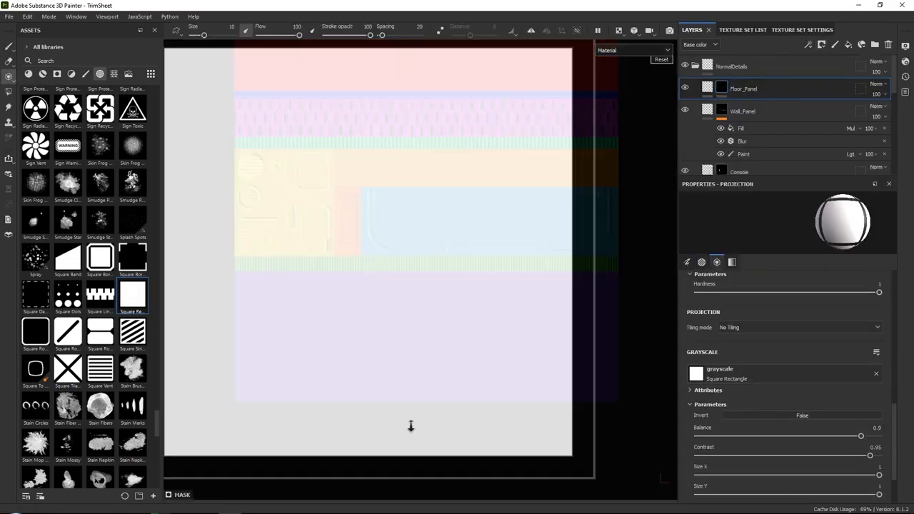
# Step: Fit the Square Rectangle projection over the purple area and paint the floor panel's large outer rectangle
pyautogui.moveTo(410, 424); pyautogui.dragTo(431, 212, button='right')
pyautogui.moveTo(432, 211); pyautogui.dragTo(492, 371, button='middle')
pyautogui.moveTo(492, 371); pyautogui.dragTo(478, 302, button='right')
pyautogui.moveTo(477, 302); pyautogui.dragTo(486, 340, button='middle')
pyautogui.moveTo(485, 342); pyautogui.dragTo(486, 330, button='right')
pyautogui.moveTo(486, 339); pyautogui.dragTo(476, 353, button='middle')
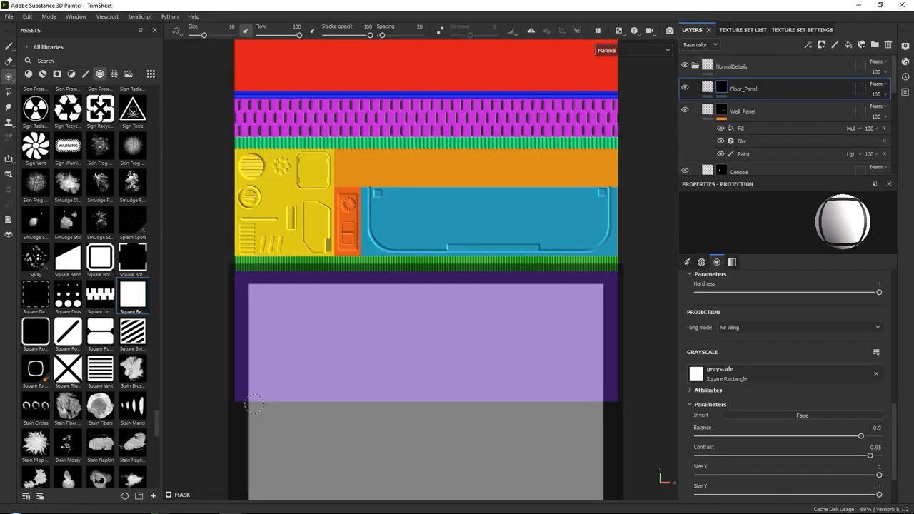
pyautogui.moveTo(257, 400); pyautogui.dragTo(249, 287)
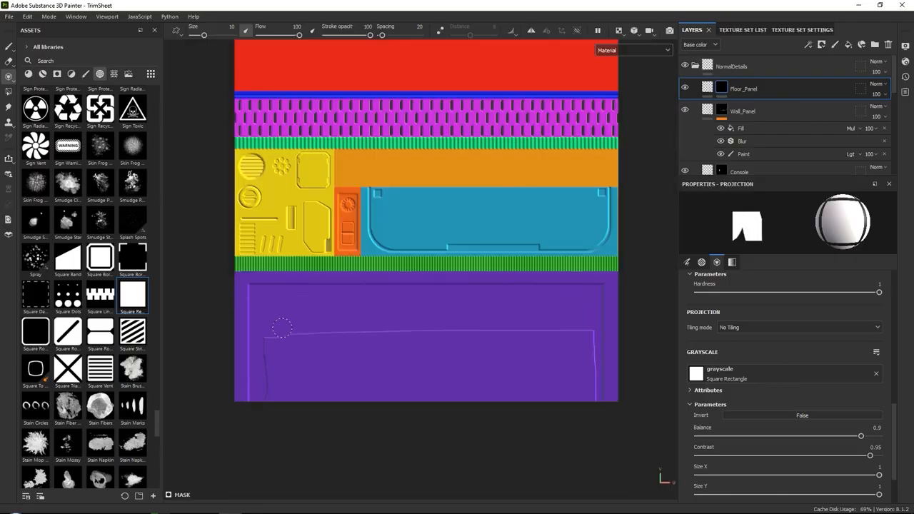
pyautogui.moveTo(558, 320); pyautogui.dragTo(549, 394)
# Step: Set the rectangle's Size X to 0.95, Size Y to 0.94 and Invert to True, and paint the floor panel's inner recess
pyautogui.moveTo(878, 494); pyautogui.dragTo(869, 496)
pyautogui.scroll(-1, 809, 426)
pyautogui.click(802, 392)
pyautogui.moveTo(585, 401)
pyautogui.mouseDown()
pyautogui.moveTo(583, 300)
pyautogui.moveTo(264, 300)
pyautogui.mouseUp()
pyautogui.moveTo(264, 402); pyautogui.dragTo(335, 309)
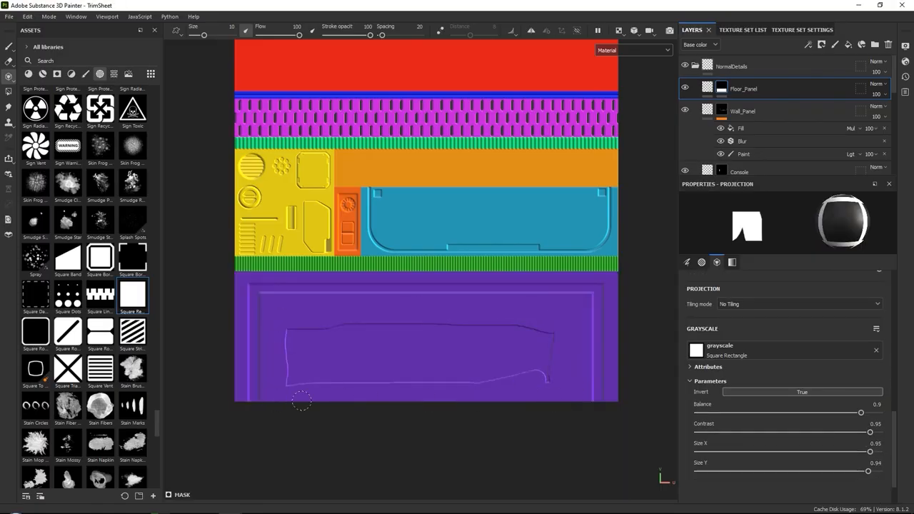
pyautogui.moveTo(384, 387); pyautogui.dragTo(456, 368)
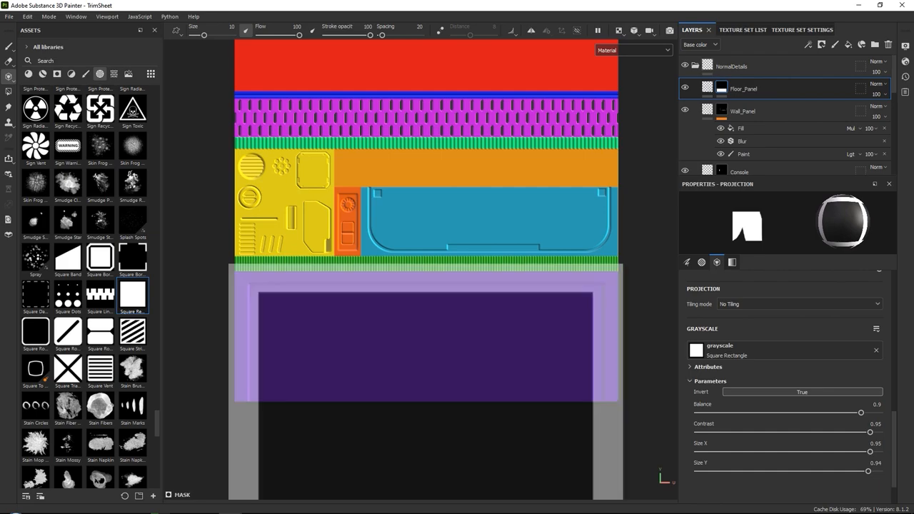
# Step: Set Size X to 0.83, Size Y to 0.85 and Invert to False, and paint the floor panel's innermost rectangle
pyautogui.moveTo(871, 453); pyautogui.dragTo(850, 472)
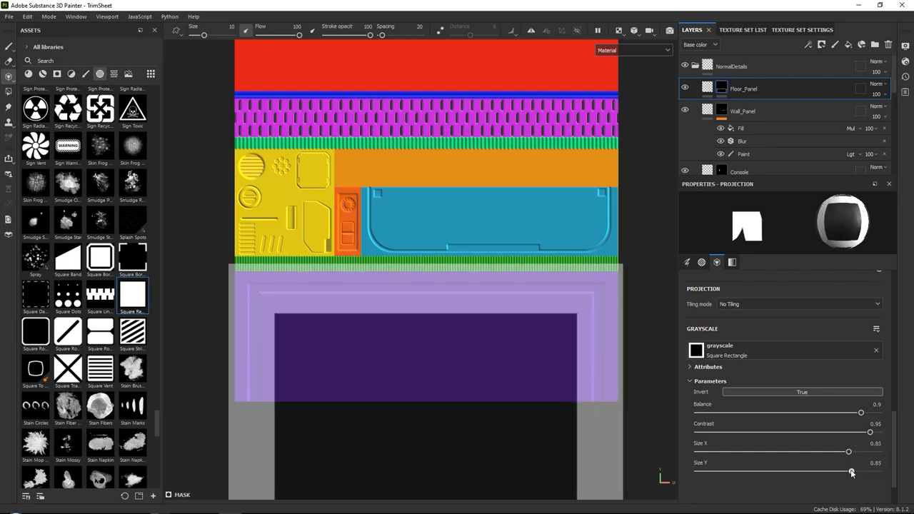
pyautogui.click(802, 392)
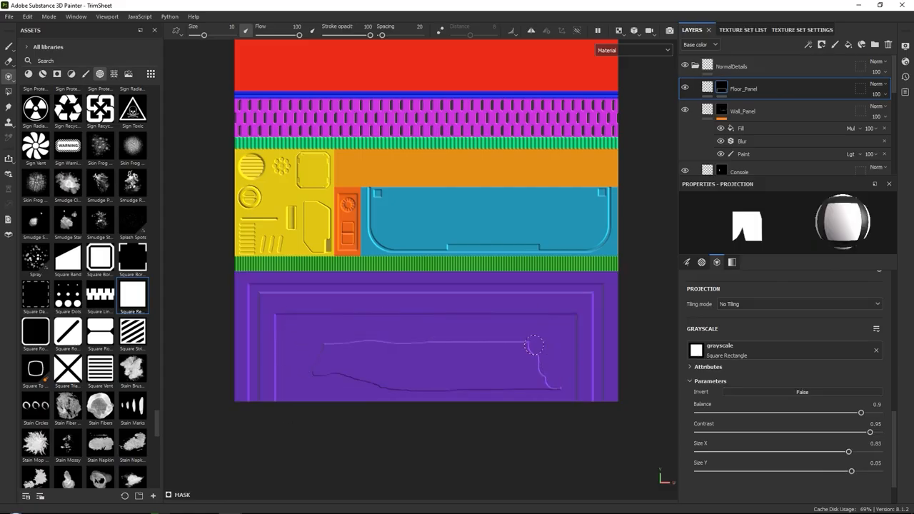
pyautogui.moveTo(540, 370); pyautogui.dragTo(537, 371)
# Step: Shrink the projection onto the innermost rectangle's upper-left corner and set Size X to 0.64 and Invert to True
pyautogui.press('s')
pyautogui.moveTo(456, 375); pyautogui.dragTo(342, 389, button='right')
pyautogui.moveTo(414, 400); pyautogui.dragTo(288, 285, button='middle')
pyautogui.keyDown('alt'); pyautogui.moveTo(298, 358); pyautogui.dragTo(342, 290, button='middle'); pyautogui.keyUp('alt')
pyautogui.scroll(4, 343, 290)
pyautogui.press('s')
pyautogui.moveTo(359, 347); pyautogui.dragTo(371, 229, button='middle')
pyautogui.moveTo(848, 452); pyautogui.dragTo(814, 452)
pyautogui.moveTo(362, 263); pyautogui.dragTo(362, 261, button='middle')
pyautogui.click(764, 392)
# Step: Set the brush size to 3.23 and add a Lighten (Lgt) paint effect to the Floor_Panel mask
pyautogui.scroll(10, 718, 306)
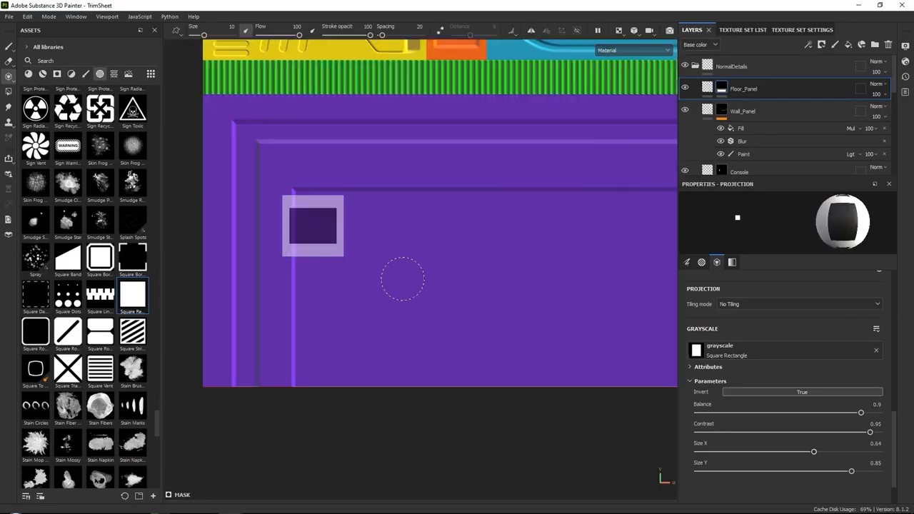
pyautogui.click(725, 291)
pyautogui.click(834, 44)
pyautogui.click(858, 106)
pyautogui.click(869, 268)
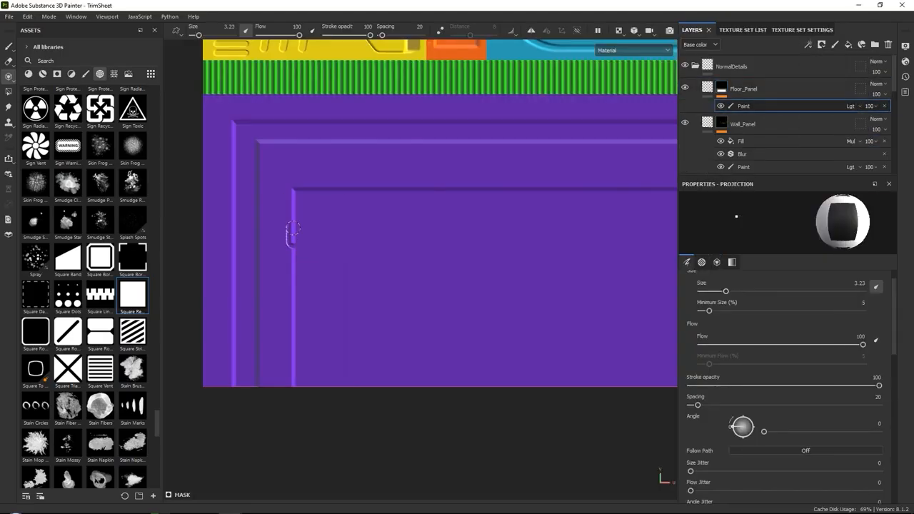
# Step: Switch the paint effect to Subtract (Sub) and paint a rectangular notch near both upper corners of the innermost rectangle
pyautogui.scroll(-10, 783, 410)
pyautogui.click(851, 106)
pyautogui.click(867, 200)
pyautogui.moveTo(514, 212); pyautogui.dragTo(349, 231, button='middle')
pyautogui.moveTo(332, 237)
pyautogui.mouseDown()
pyautogui.moveTo(288, 239)
pyautogui.moveTo(332, 211)
pyautogui.mouseUp()
pyautogui.press('1')
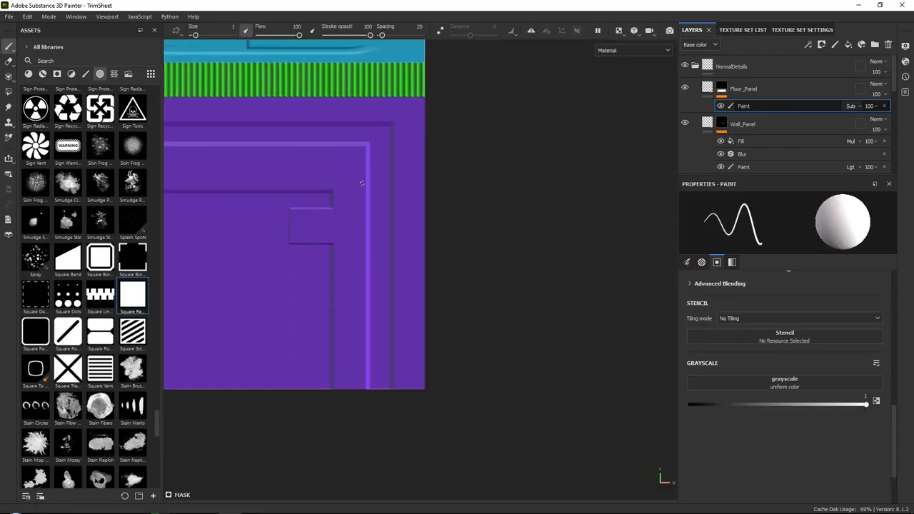
# Step: Add a Blur filter to the Floor_Panel mask with Blur Intensity 0.7
pyautogui.scroll(-3, 355, 164)
pyautogui.keyDown('alt'); pyautogui.moveTo(355, 164); pyautogui.dragTo(578, 154, button='middle'); pyautogui.keyUp('alt')
pyautogui.click(808, 45)
pyautogui.click(820, 116)
pyautogui.click(782, 225)
pyautogui.click(742, 269)
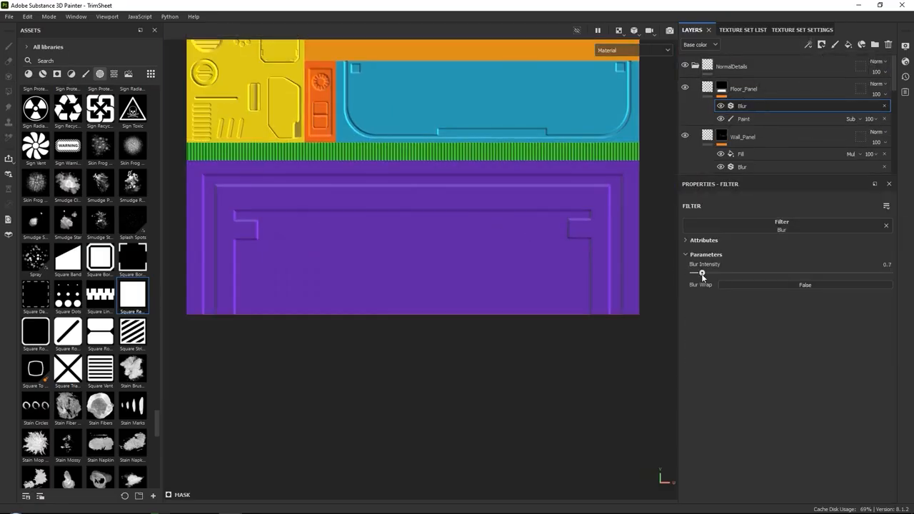
# Step: Load Screw Hexagon Round as normal and opacity for projection on the Normal_Details layer
pyautogui.scroll(-5, 763, 145)
pyautogui.click(760, 137)
pyautogui.press('3')
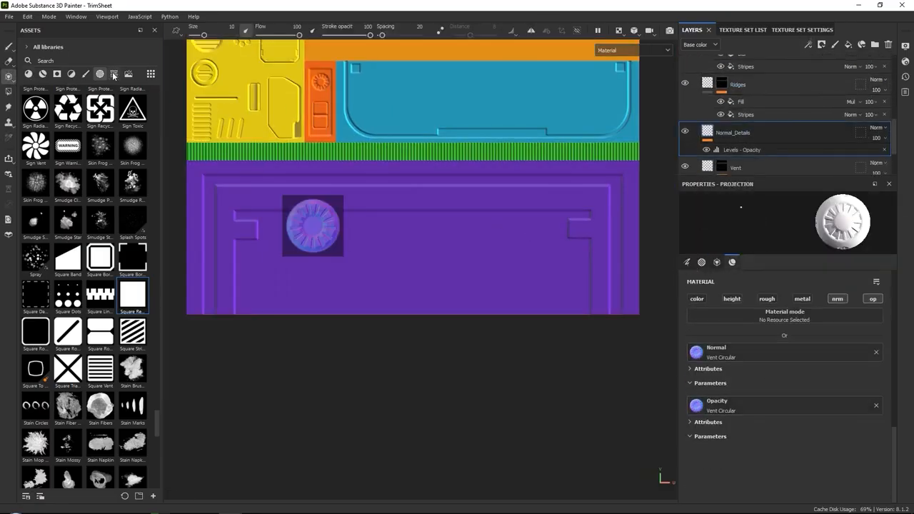
pyautogui.click(113, 75)
pyautogui.scroll(5, 100, 243)
pyautogui.moveTo(100, 254); pyautogui.dragTo(763, 353)
pyautogui.moveTo(100, 254); pyautogui.dragTo(756, 413)
# Step: Shrink the screw projection and paint one screw in each of the floor panel's two notches
pyautogui.press('s')
pyautogui.moveTo(371, 221); pyautogui.dragTo(360, 225, button='right')
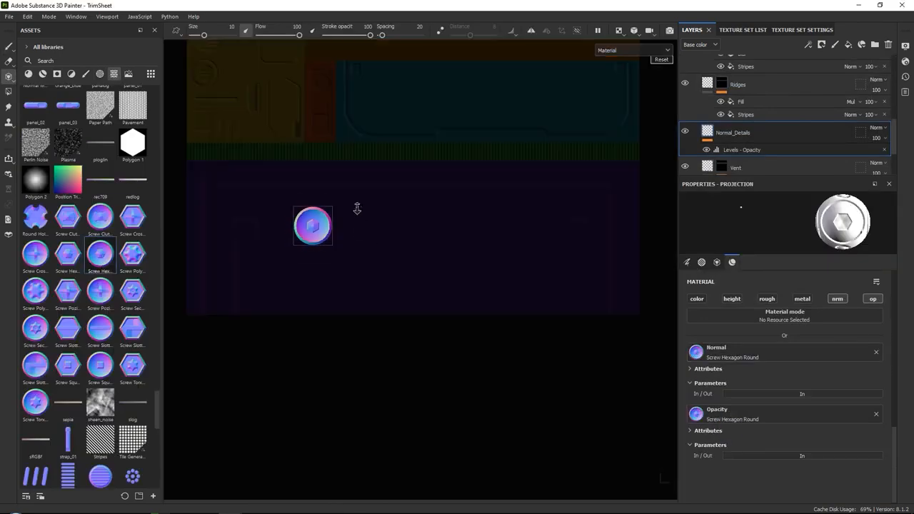
pyautogui.click(247, 231)
pyautogui.press('s')
pyautogui.moveTo(274, 239)
pyautogui.mouseDown(button='middle')
pyautogui.moveTo(600, 244)
pyautogui.moveTo(271, 250)
pyautogui.mouseUp(button='middle')
pyautogui.press('s')
pyautogui.press('s')
pyautogui.click(242, 230)
# Step: Load Vent Pyramid Capsule as both normal and opacity
pyautogui.scroll(1, 130, 296)
pyautogui.scroll(-4, 130, 296)
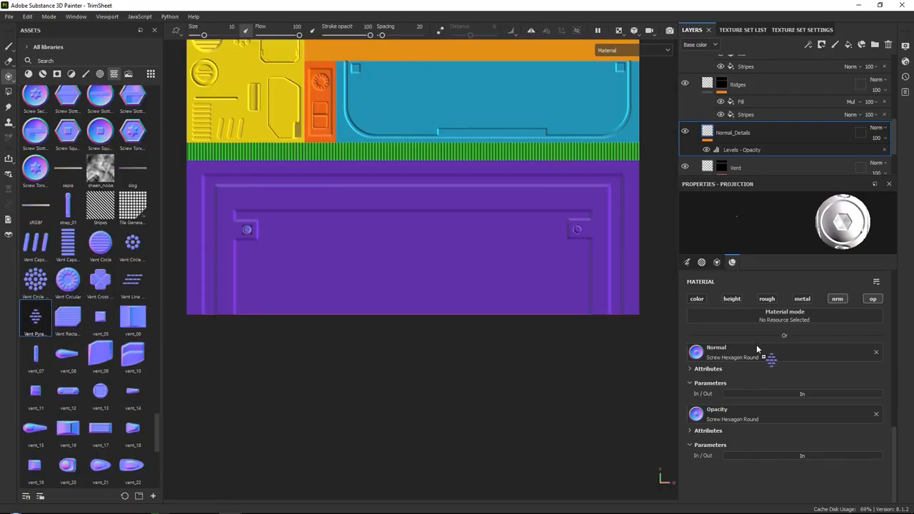
pyautogui.moveTo(758, 350); pyautogui.dragTo(758, 351)
pyautogui.moveTo(35, 315); pyautogui.dragTo(728, 408)
# Step: Enlarge the vent projection and rotate it in snapped steps until its capsules run horizontally
pyautogui.press('s')
pyautogui.moveTo(316, 306); pyautogui.dragTo(400, 286, button='right')
pyautogui.scroll(1, 723, 398)
pyautogui.scroll(-1, 724, 398)
pyautogui.press('s')
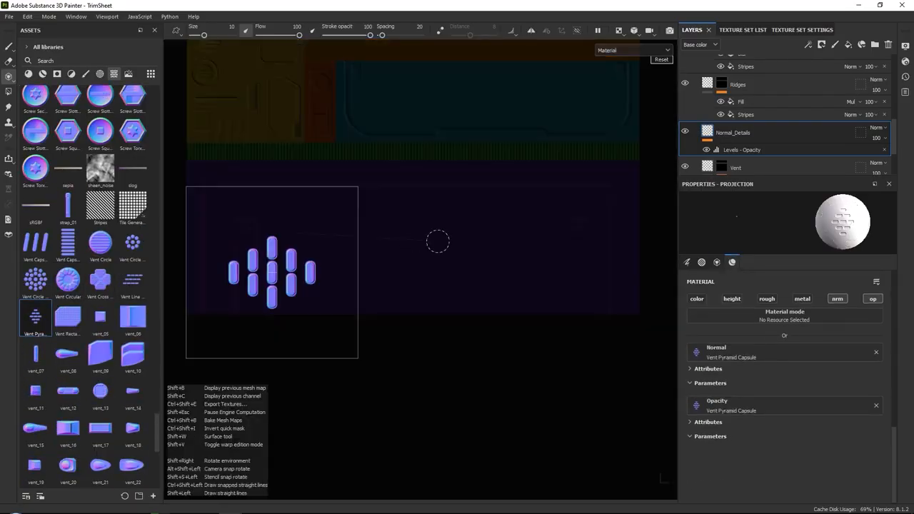
pyautogui.press('s')
pyautogui.keyDown('shift'); pyautogui.moveTo(430, 274); pyautogui.dragTo(290, 371); pyautogui.keyUp('shift')
# Step: Scale the vent projection down and paint it at the floor panel's lower edge near both sides
pyautogui.moveTo(309, 262); pyautogui.dragTo(320, 298, button='middle')
pyautogui.moveTo(320, 299); pyautogui.dragTo(321, 282, button='right')
pyautogui.moveTo(320, 282); pyautogui.dragTo(546, 293, button='middle')
pyautogui.click(302, 284)
pyautogui.press('s')
pyautogui.press('s')
pyautogui.moveTo(547, 293); pyautogui.dragTo(566, 301)
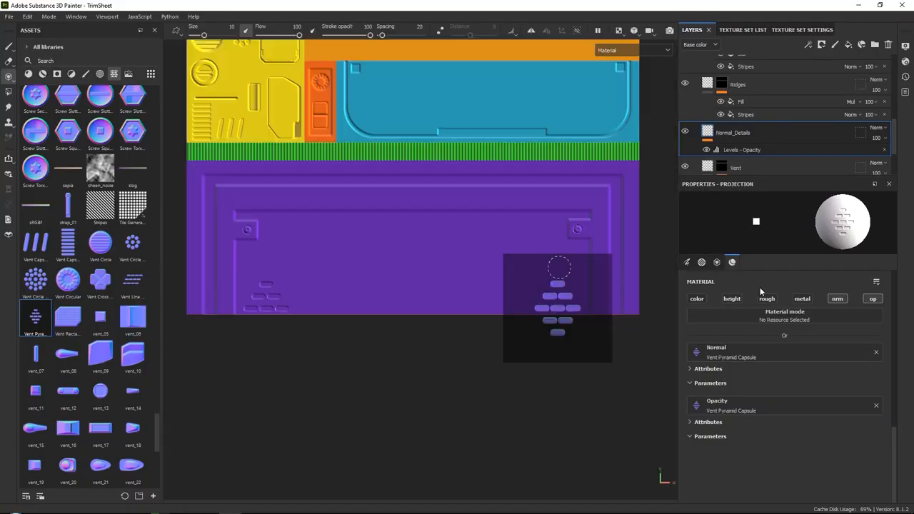